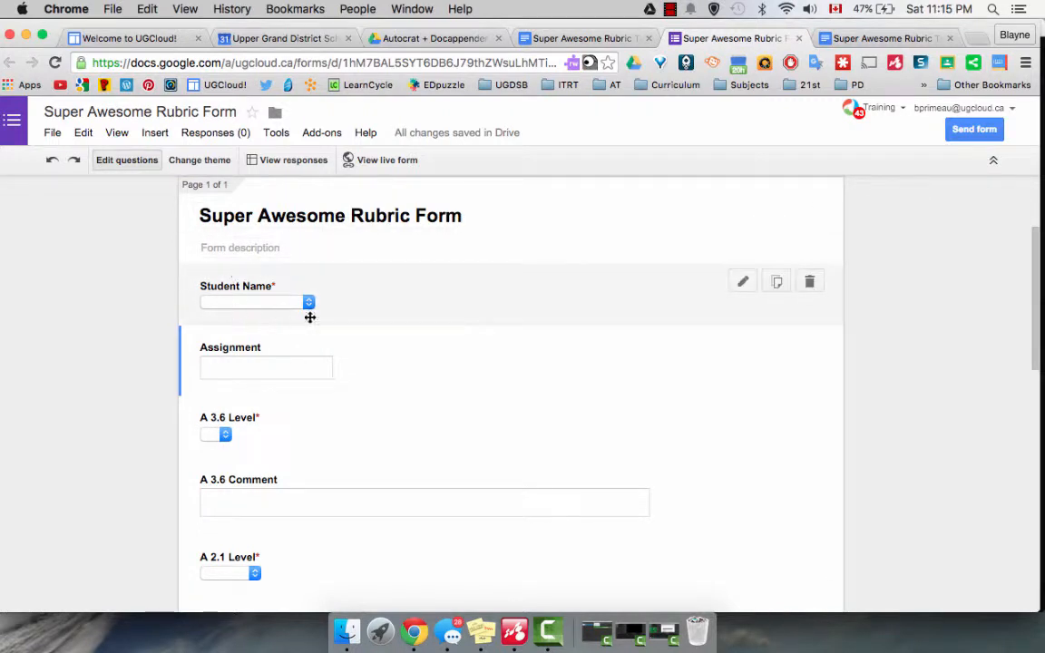
Review the placeholder tags in the Super Awesome Rubric Template and the existing questions in the Super Awesome Rubric Form.
left_click(601, 36)
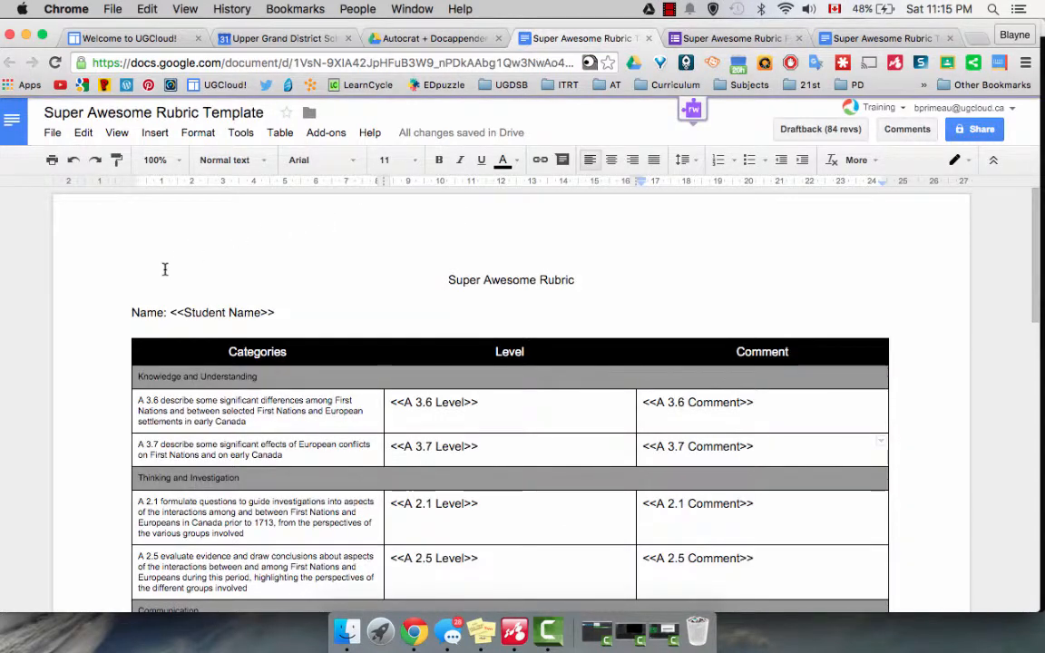
scroll(427, 363, "down", 8)
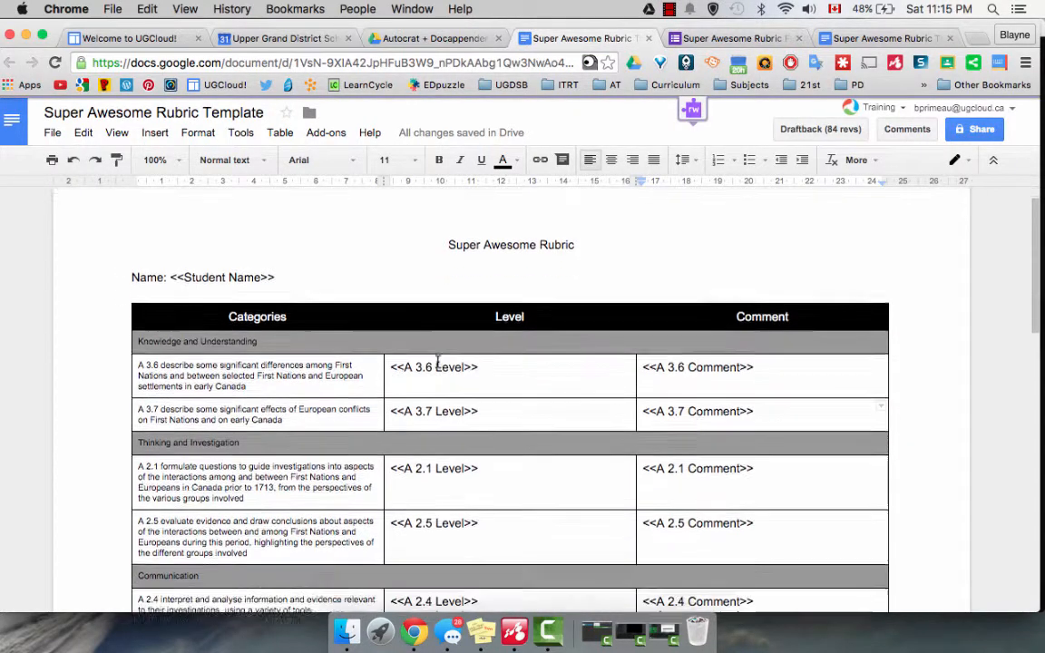
scroll(437, 361, "down", 3)
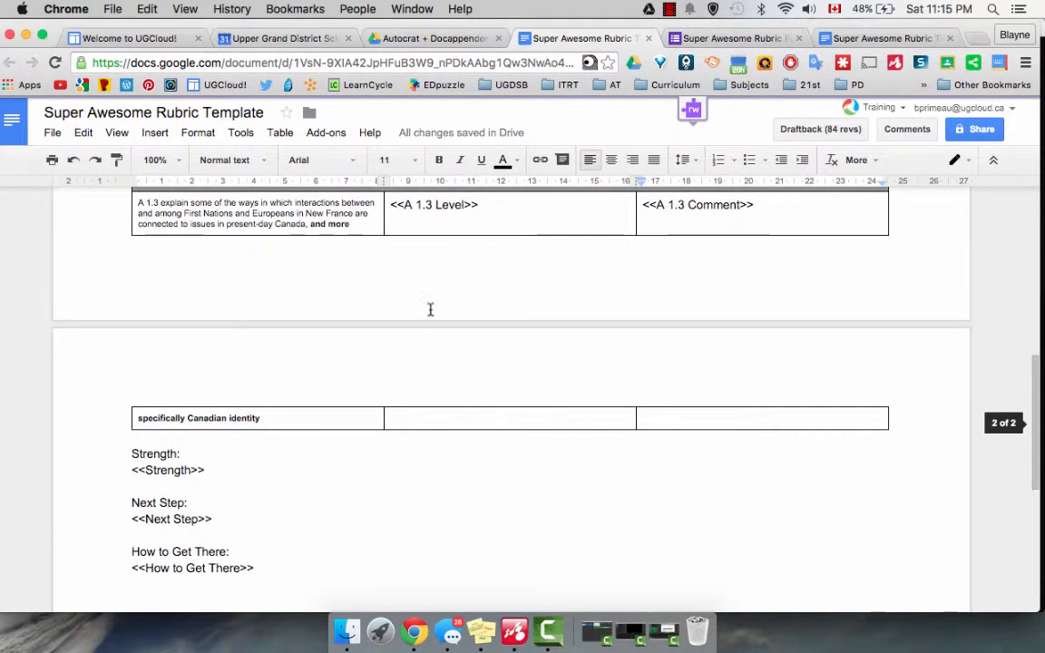
left_click(713, 39)
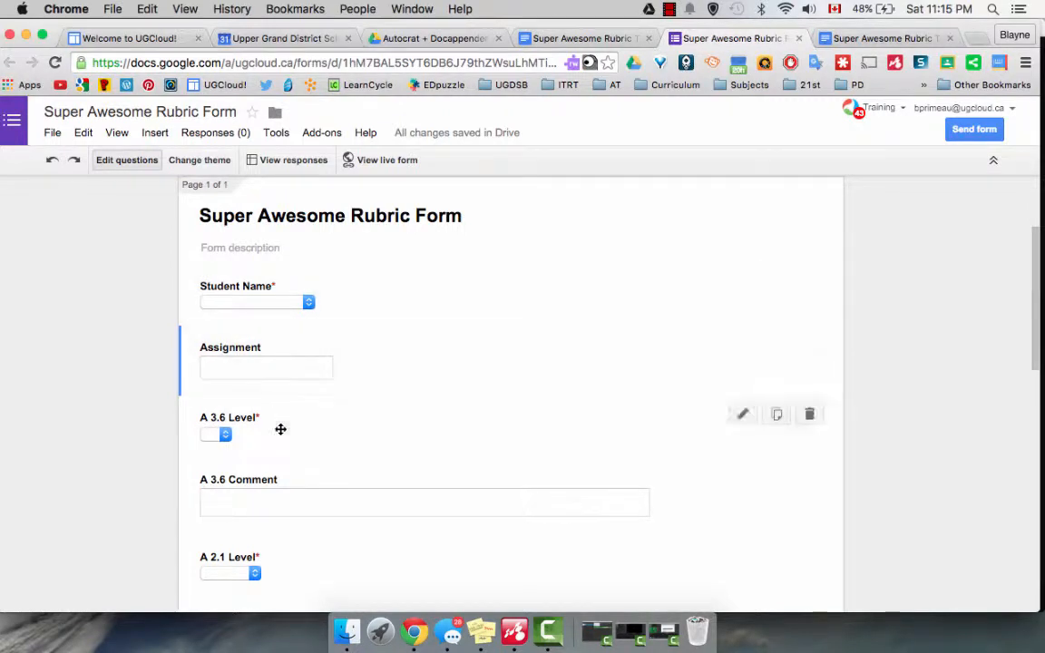
scroll(292, 479, "down", 1)
scroll(291, 480, "down", 4)
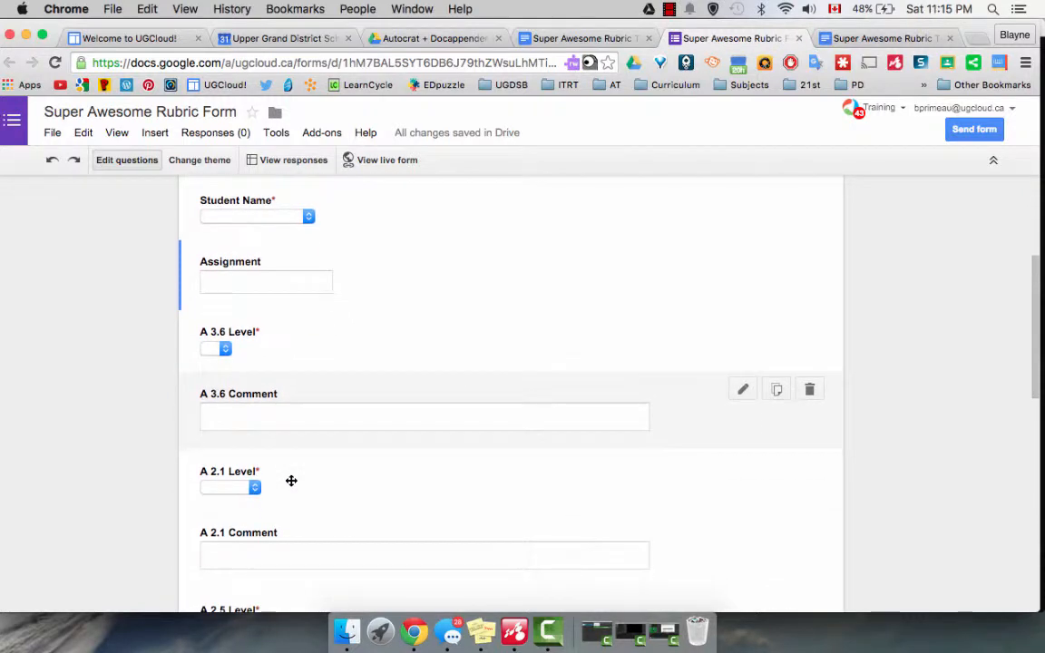
scroll(292, 480, "down", 8)
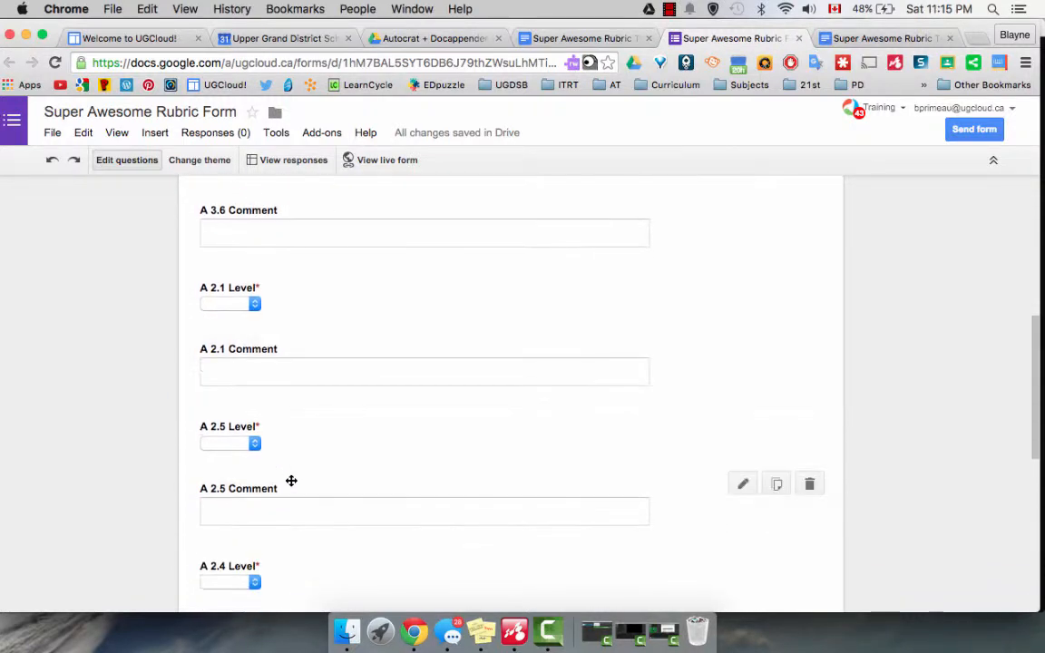
scroll(292, 480, "down", 3)
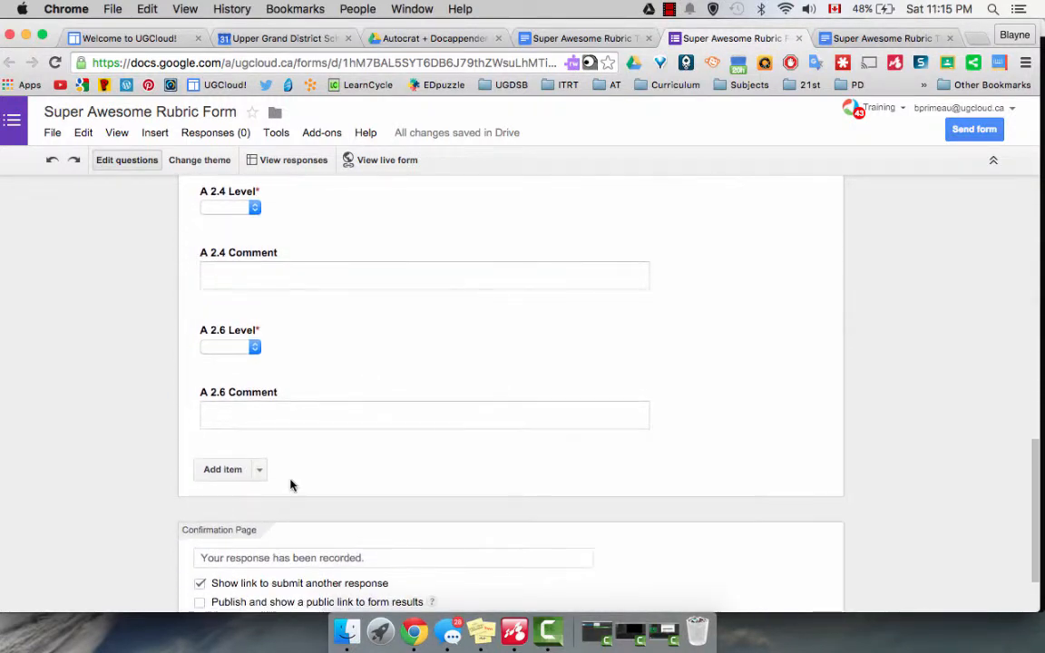
scroll(292, 485, "up", 4)
scroll(291, 486, "down", 2)
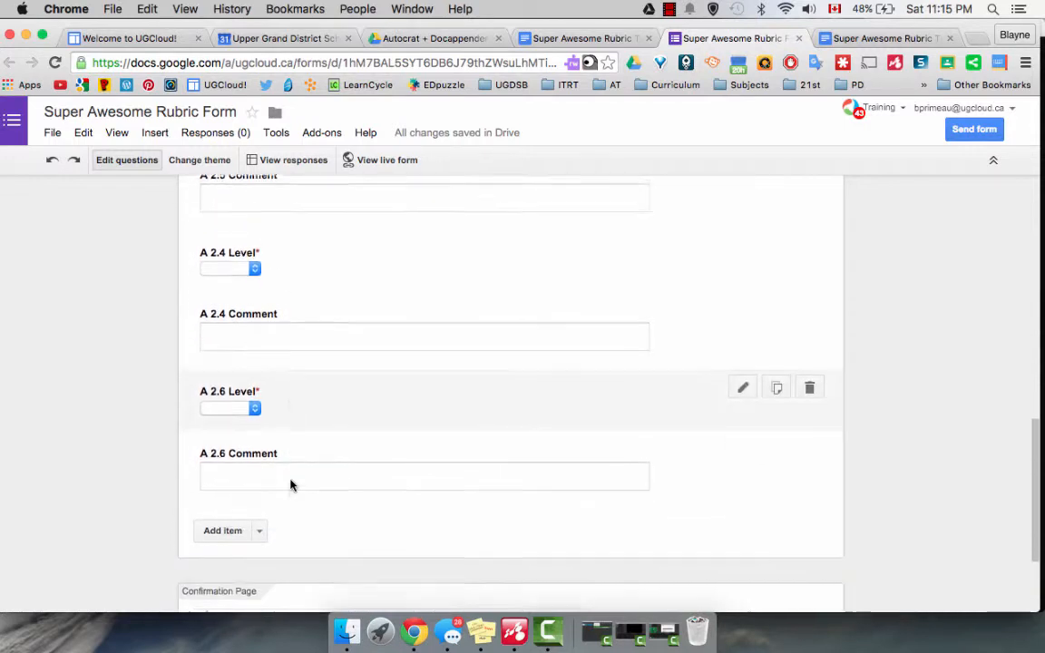
scroll(292, 486, "up", 10)
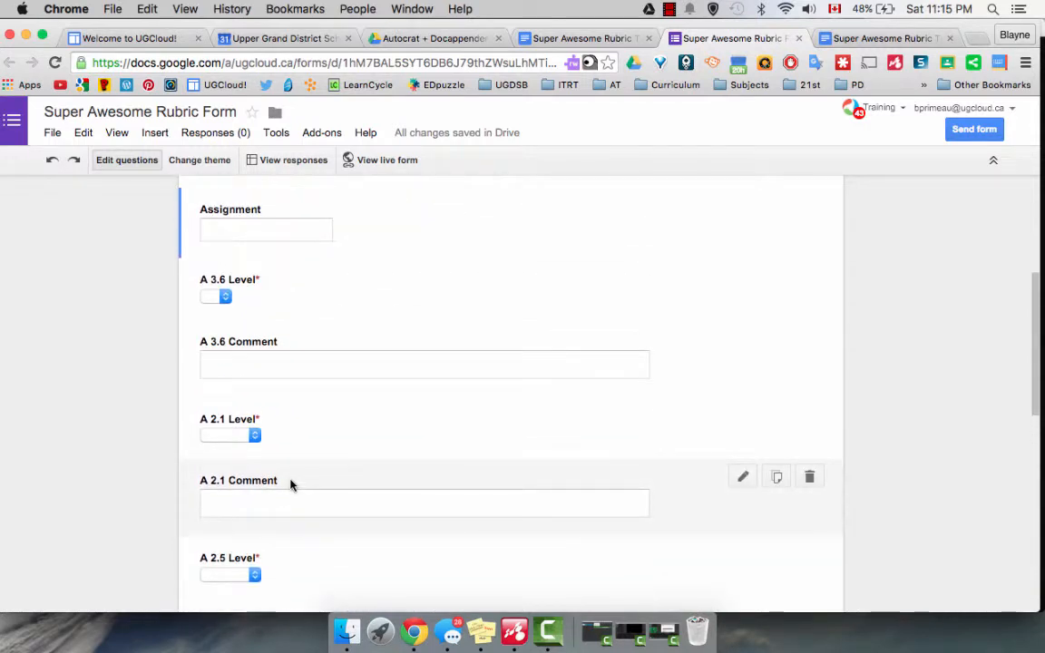
Compare the template's Application row and closing tags with the last questions of the form to find missing criteria.
left_click(550, 37)
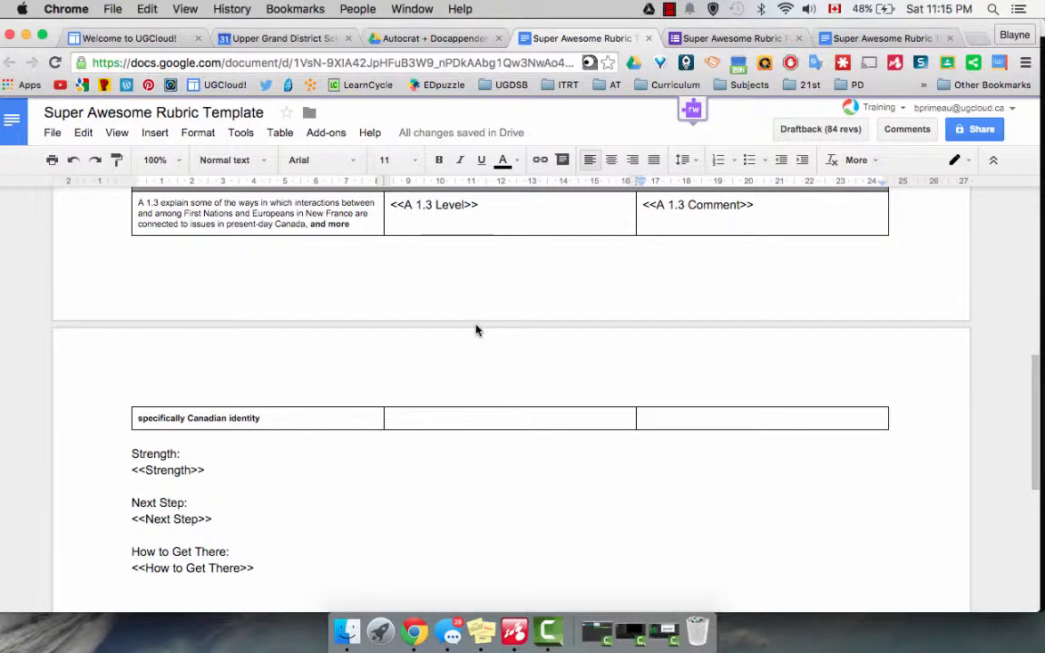
scroll(476, 327, "up", 1)
left_click(699, 38)
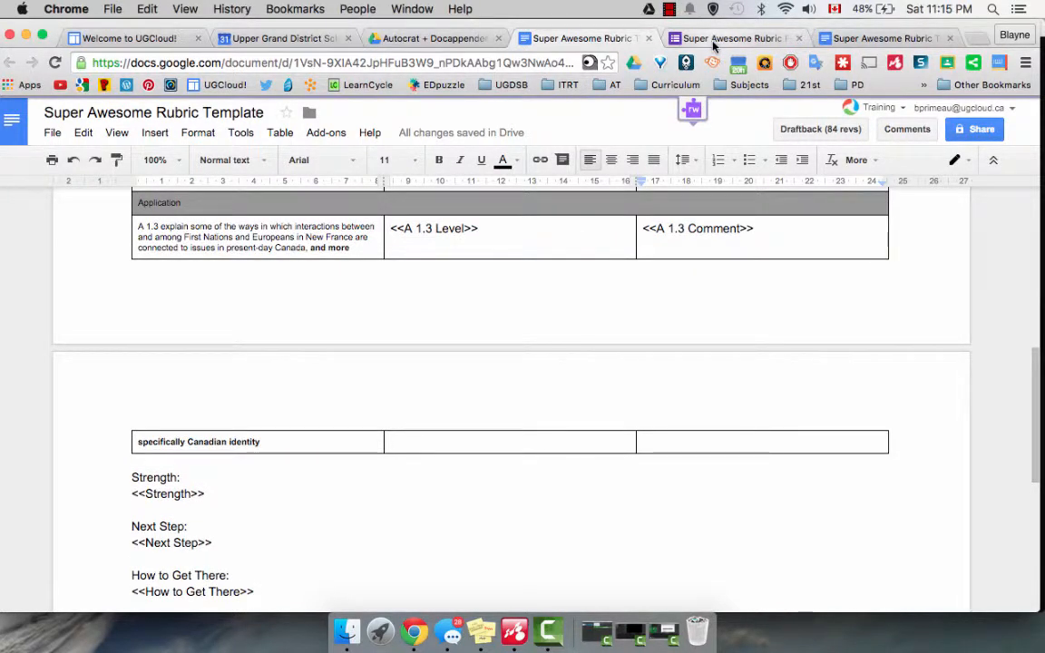
scroll(514, 268, "down", 10)
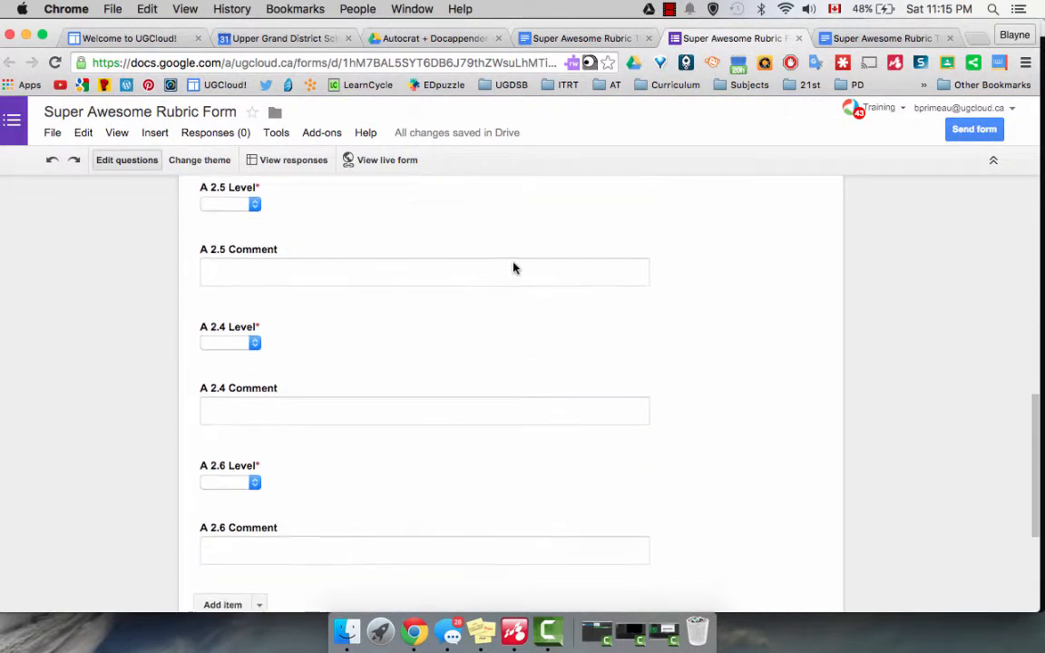
left_click(581, 38)
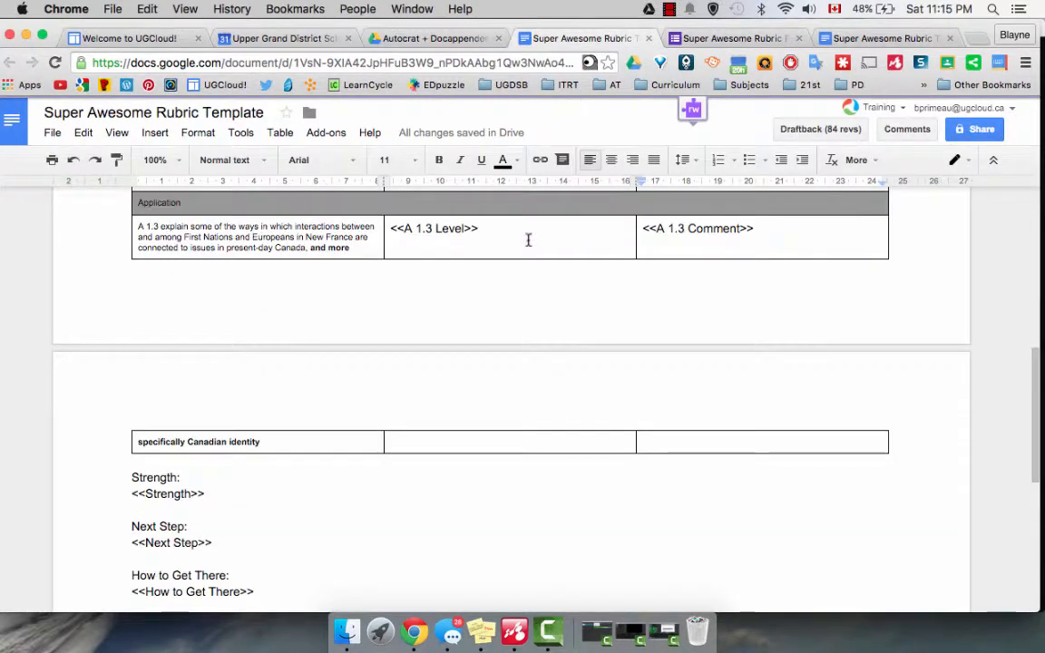
scroll(530, 236, "up", 4)
scroll(509, 316, "down", 4)
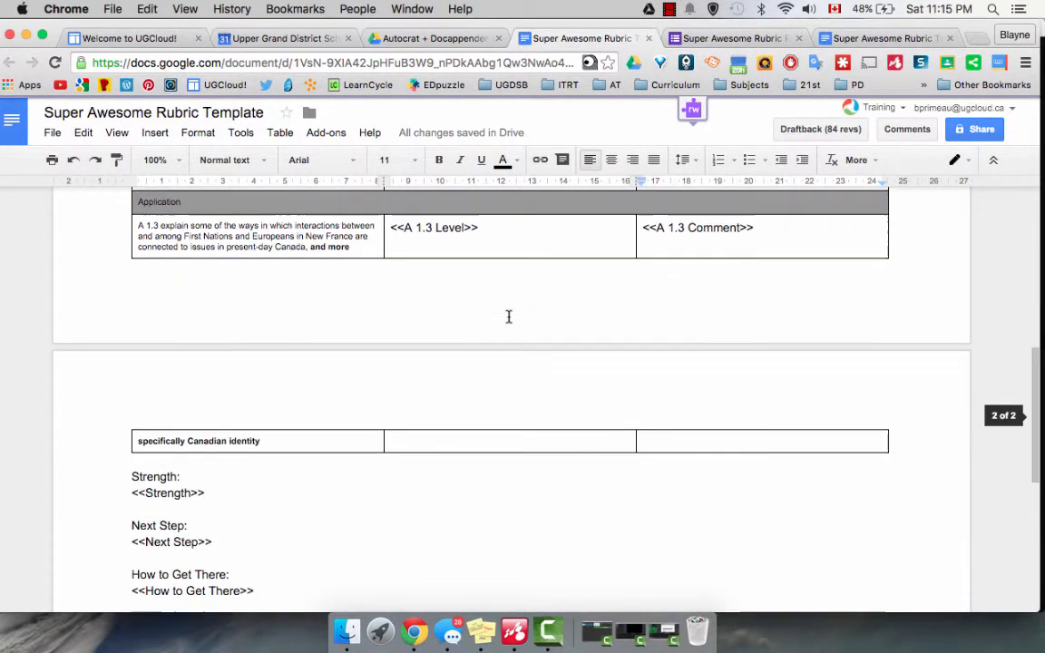
Add a required "Choose from a list" question titled "A 1.3 Level" at the end of the rubric form.
left_click(717, 38)
scroll(374, 402, "up", 10)
scroll(374, 402, "down", 10)
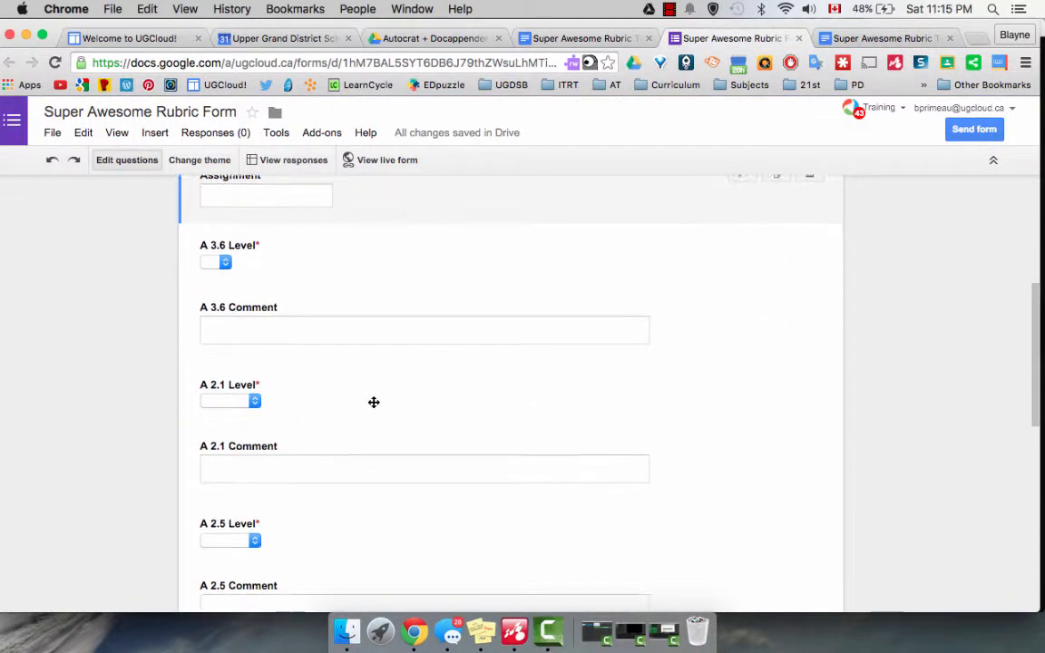
scroll(374, 402, "down", 5)
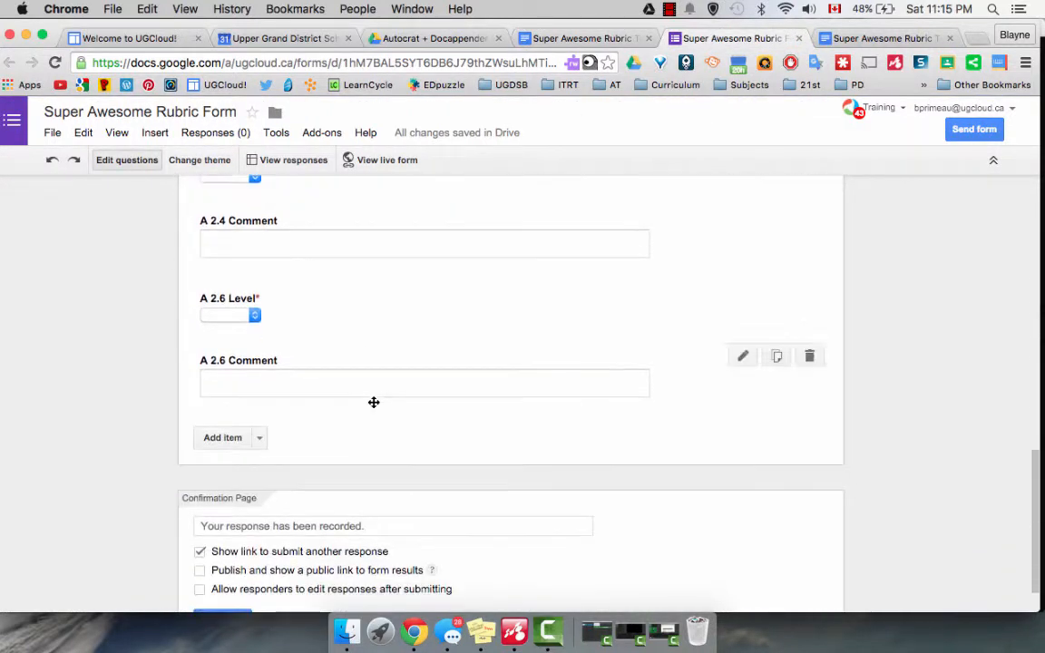
left_click(232, 435)
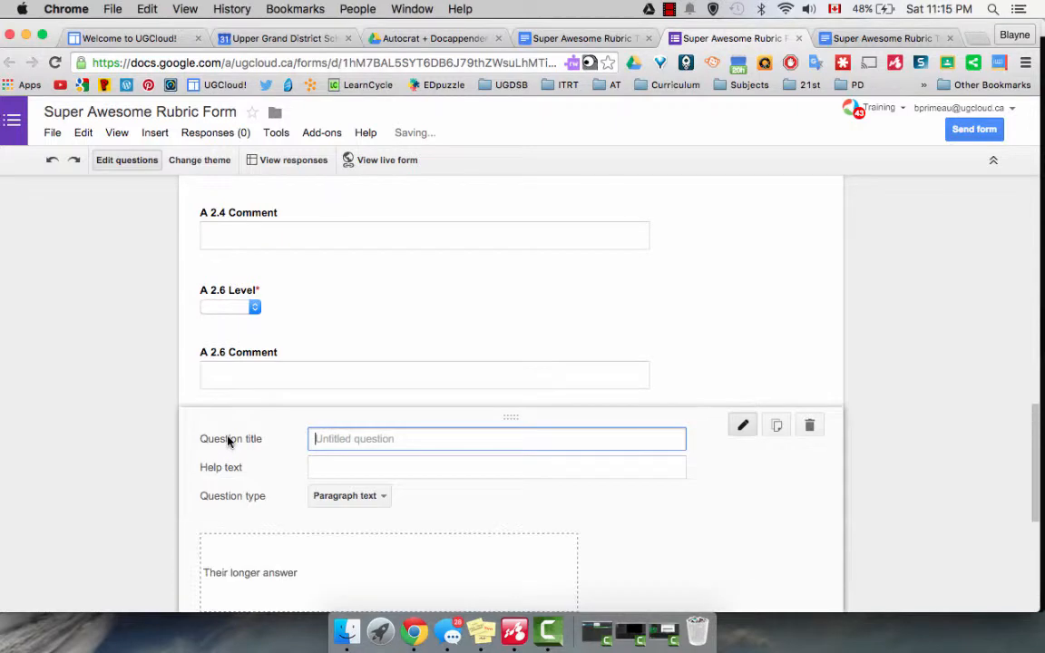
left_click(384, 497)
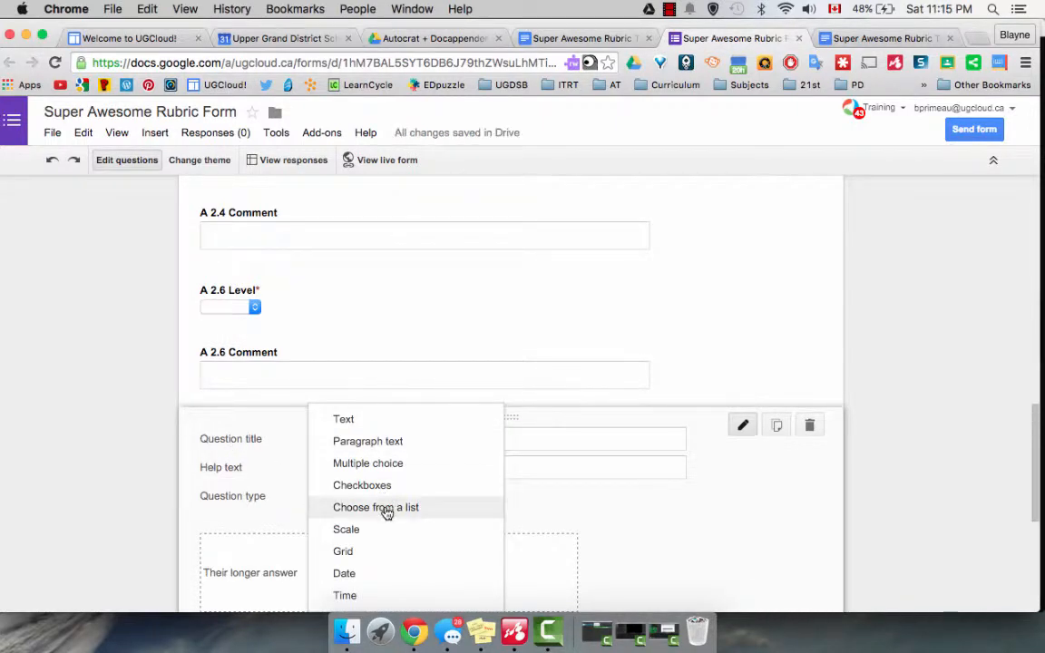
left_click(388, 510)
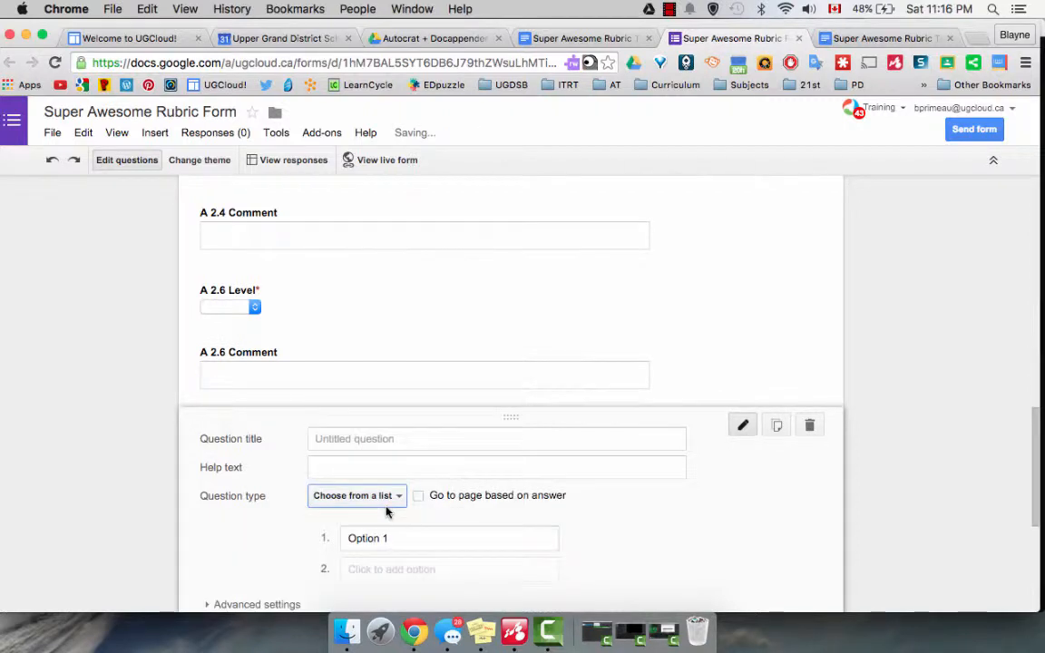
left_click(323, 439)
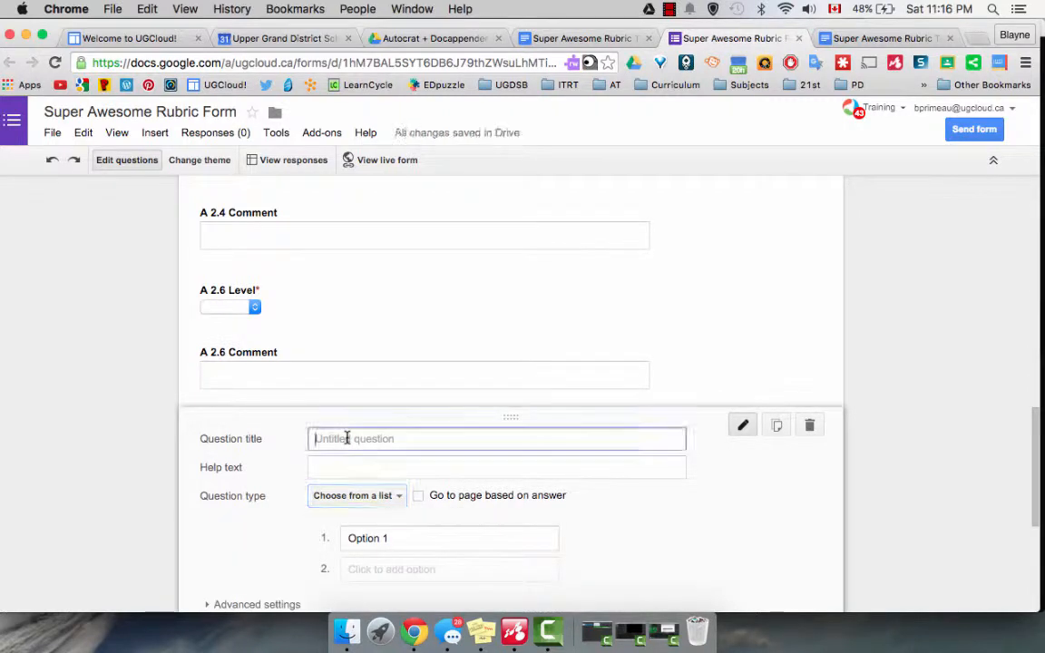
type("A 1.3 Level")
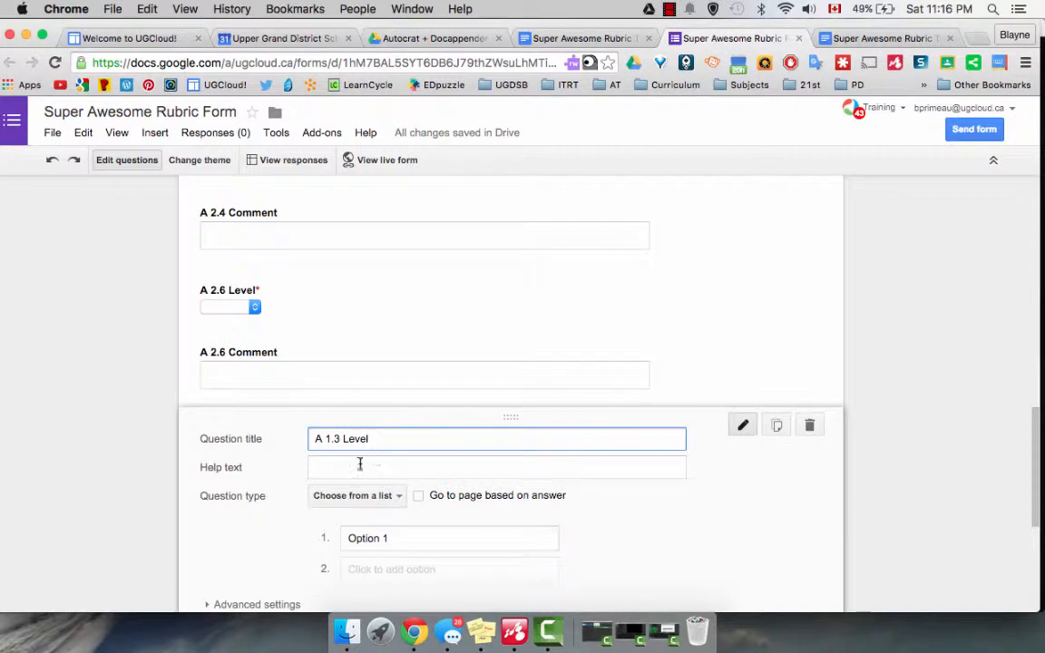
scroll(373, 471, "down", 3)
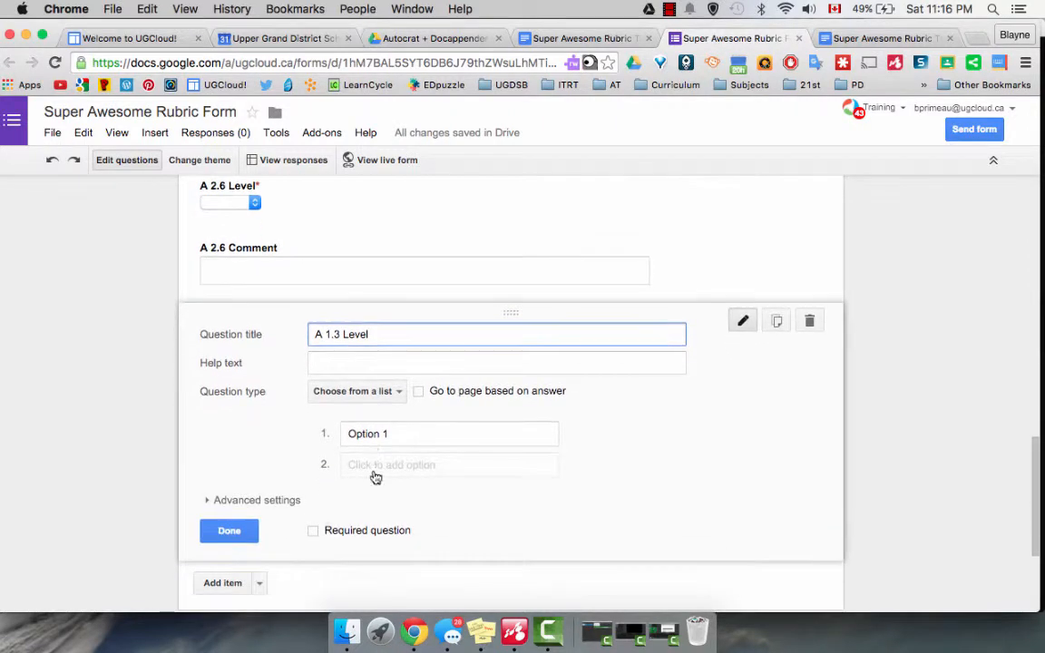
left_click(314, 534)
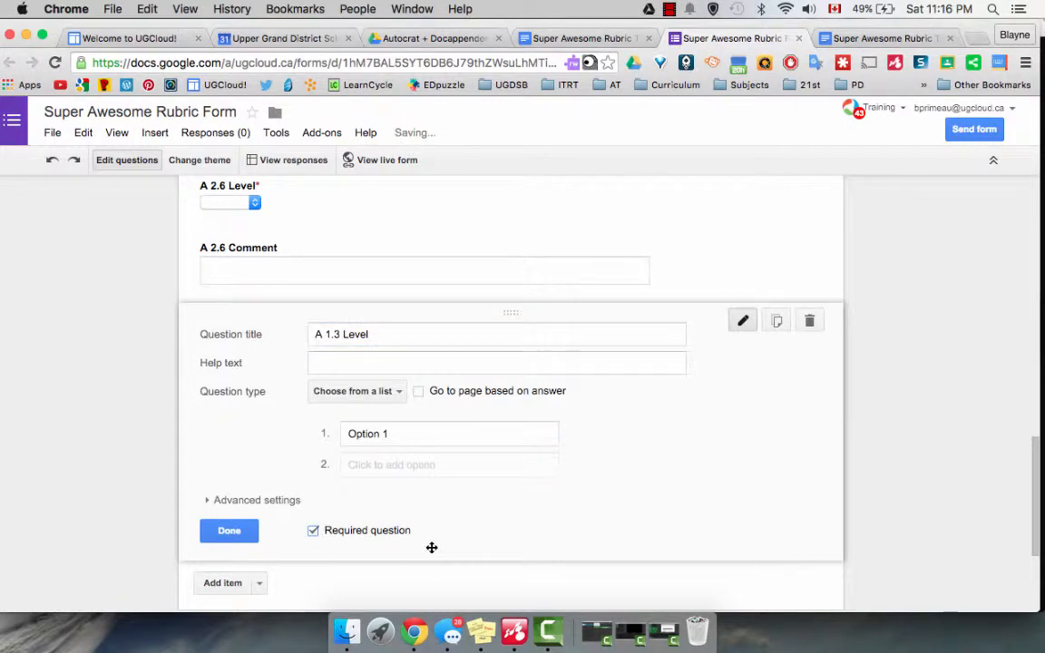
left_click(221, 530)
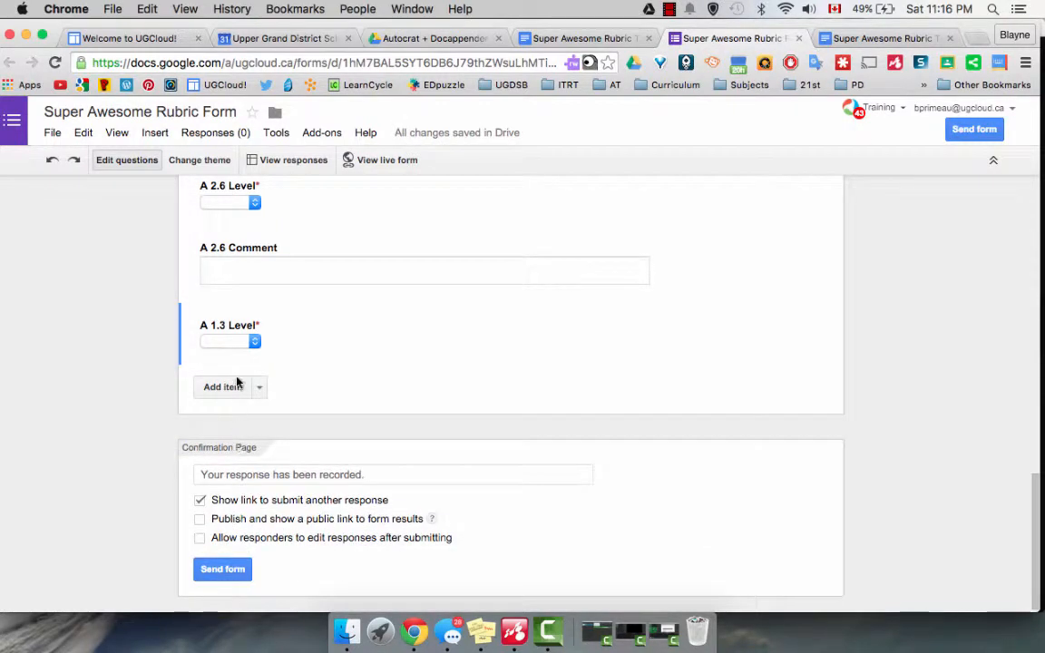
Add a paragraph text question titled "A 1.3 Comment" after the A 1.3 Level question.
left_click(259, 389)
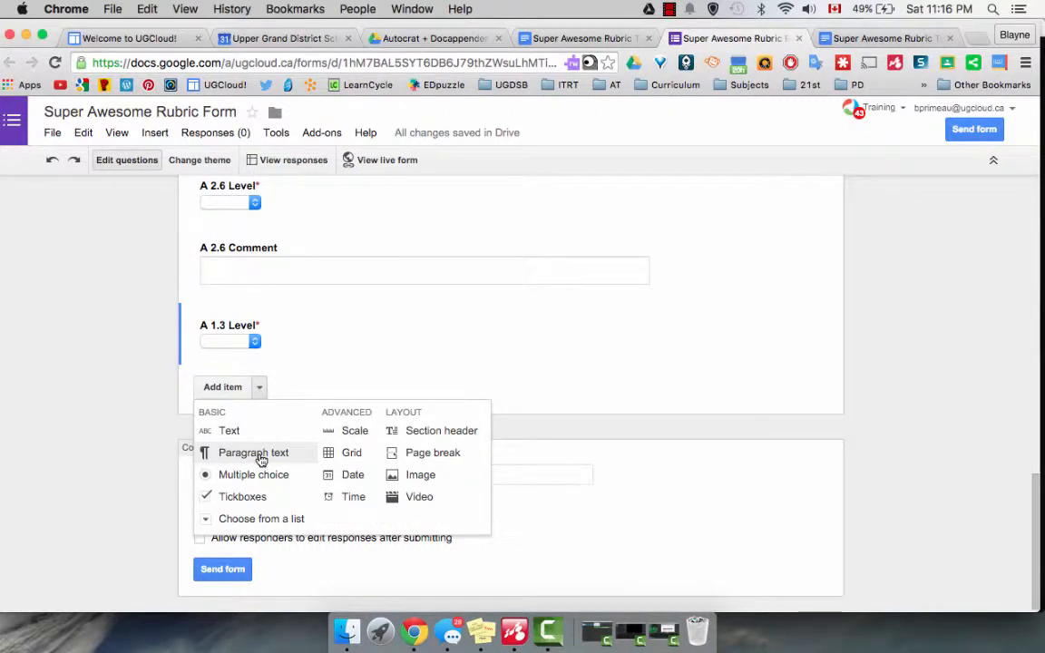
left_click(261, 389)
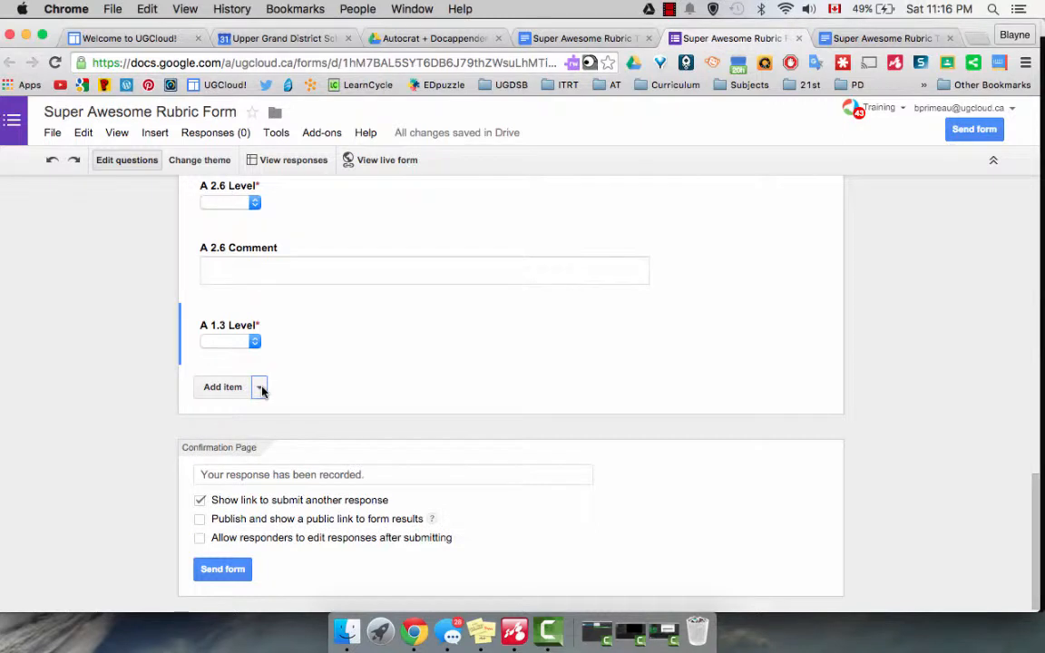
left_click(261, 389)
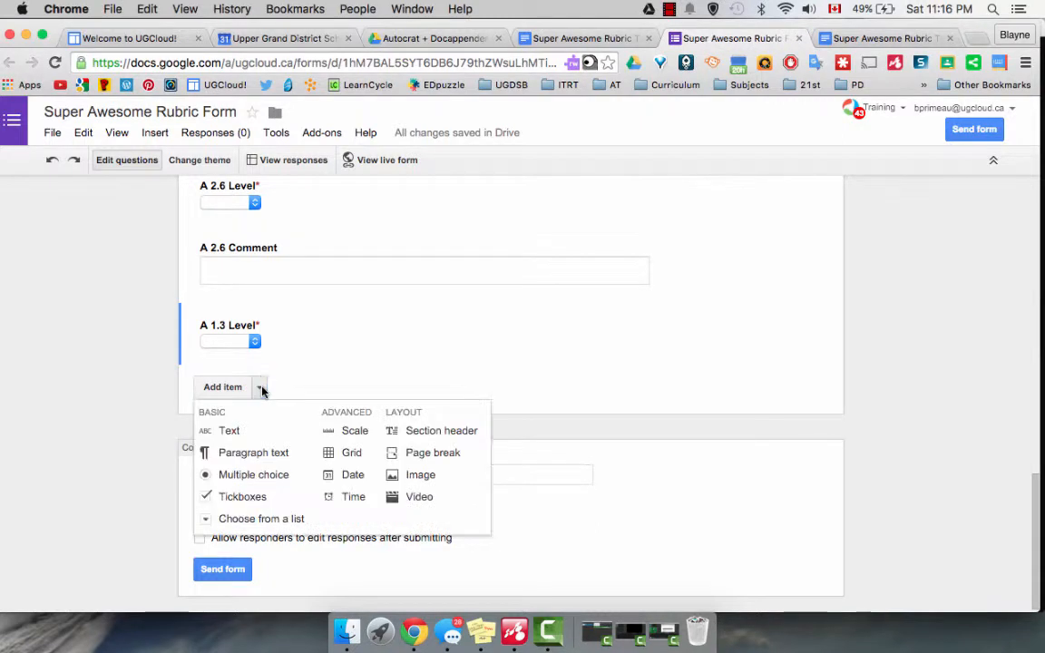
left_click(253, 455)
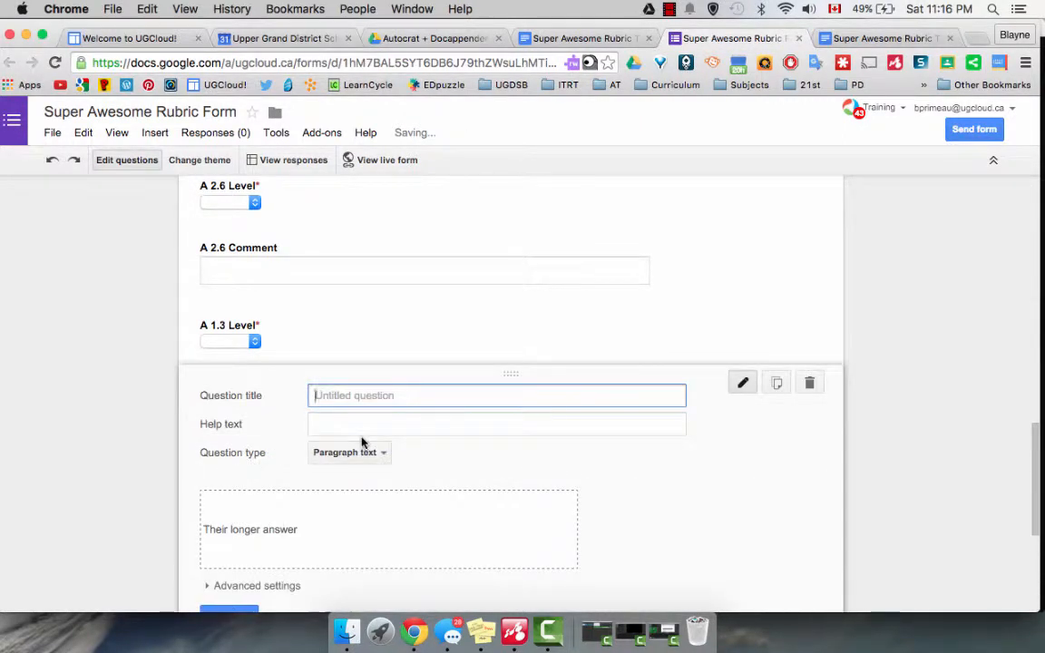
type("A 1.3 Comment")
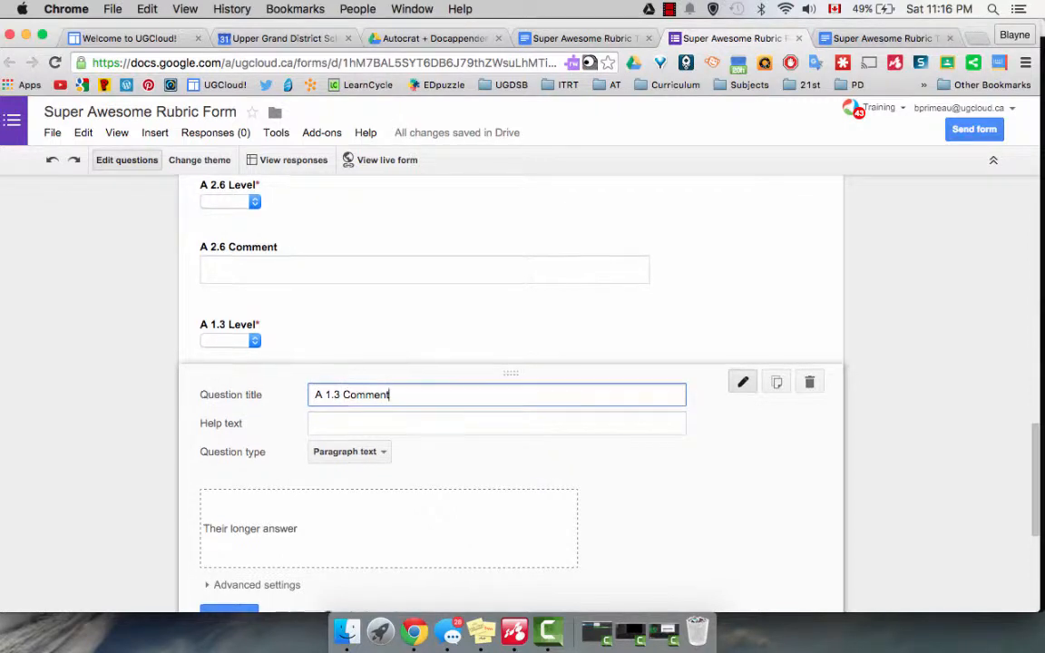
scroll(512, 557, "down", 1)
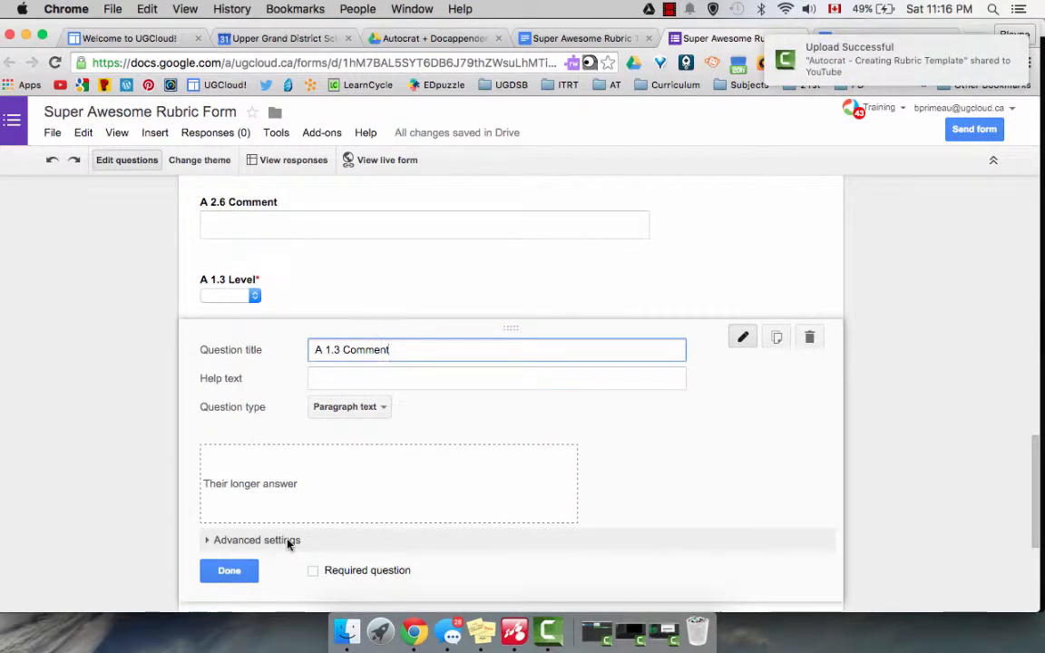
left_click(229, 573)
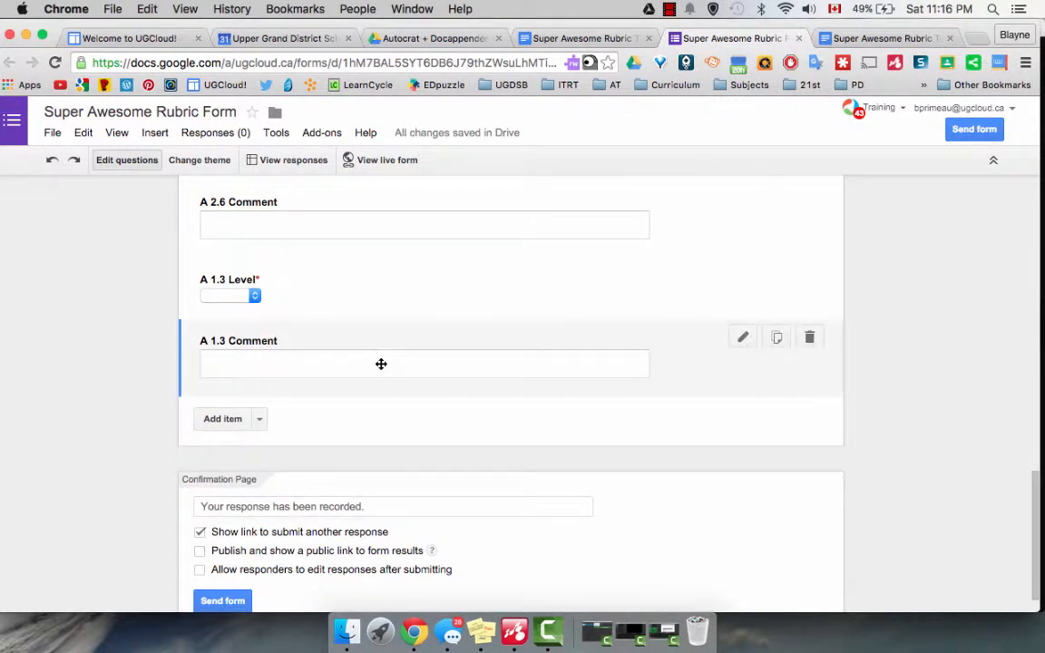
Check the form's questions against the Level and Comment tags in the rubric template, and return to the form.
scroll(381, 364, "up", 10)
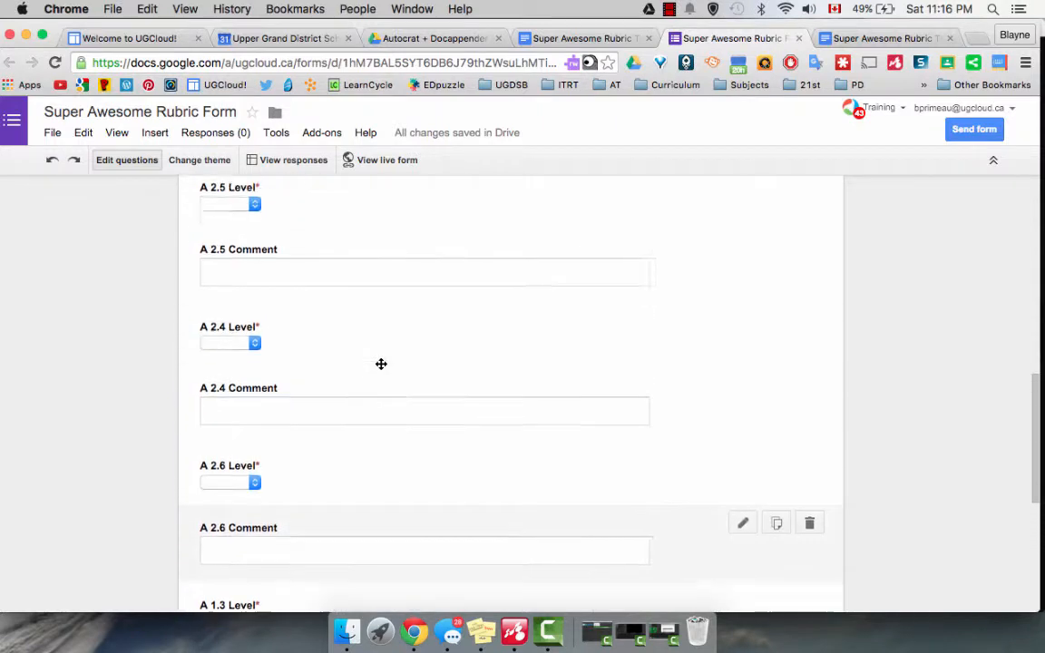
scroll(381, 364, "up", 3)
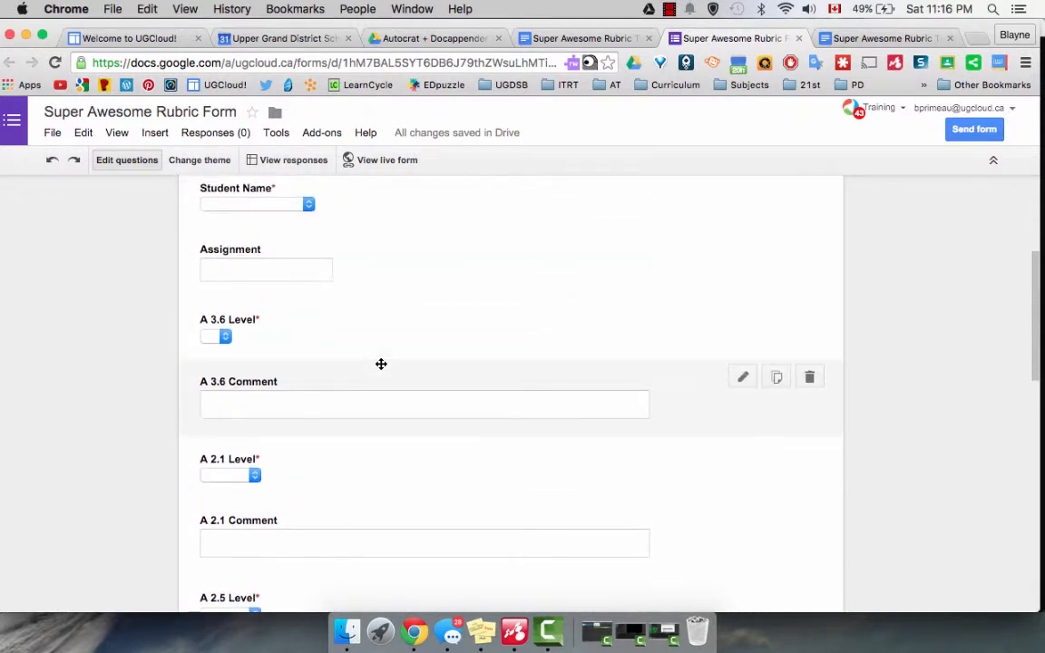
left_click(577, 38)
scroll(391, 345, "up", 15)
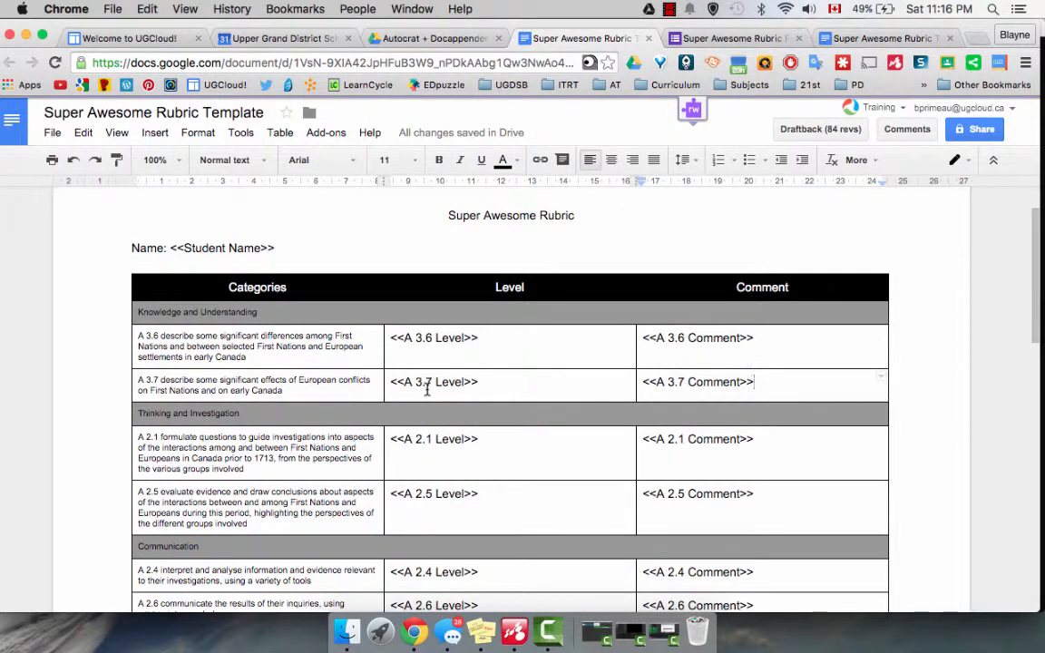
left_click(690, 38)
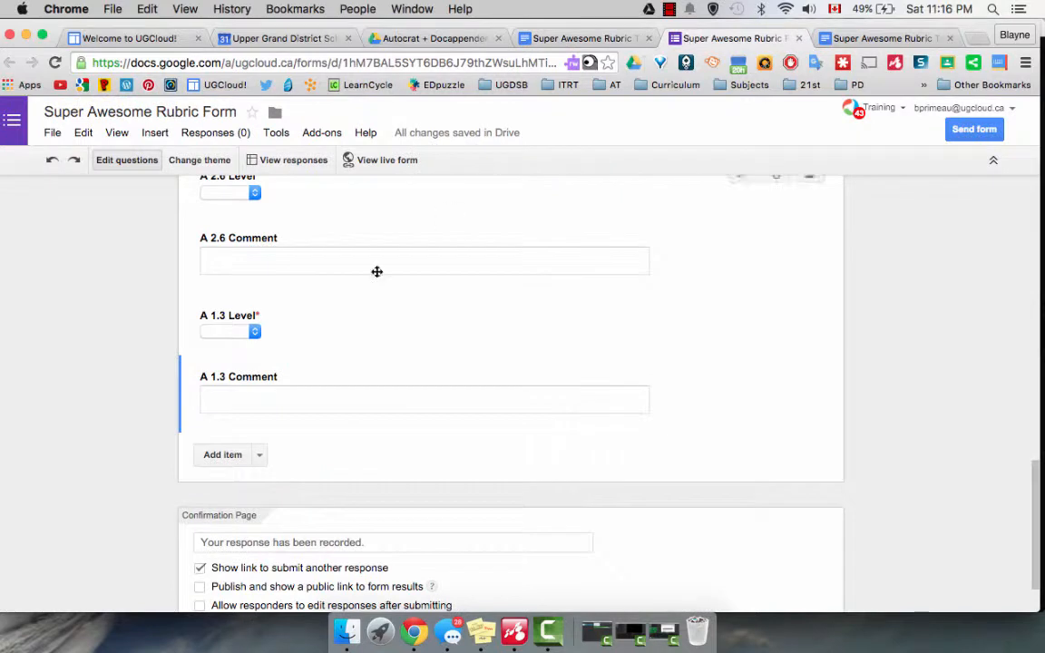
Add a required "Choose from a list" question titled "A 3.7 Level" and move it directly below the A 3.6 Comment question.
scroll(377, 271, "up", 10)
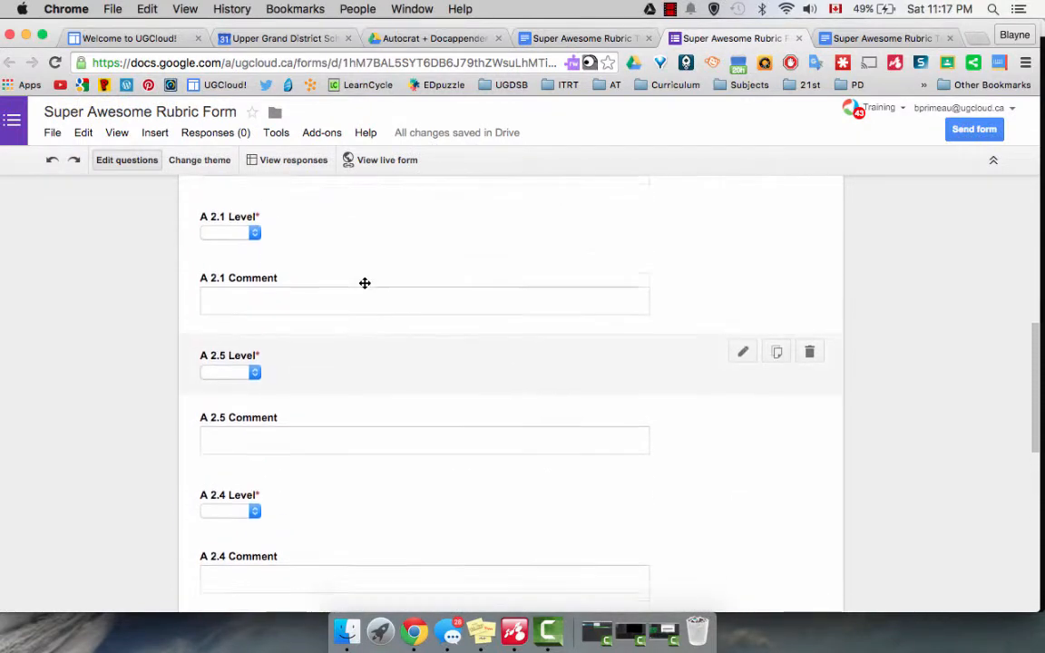
scroll(365, 283, "up", 3)
scroll(365, 283, "down", 6)
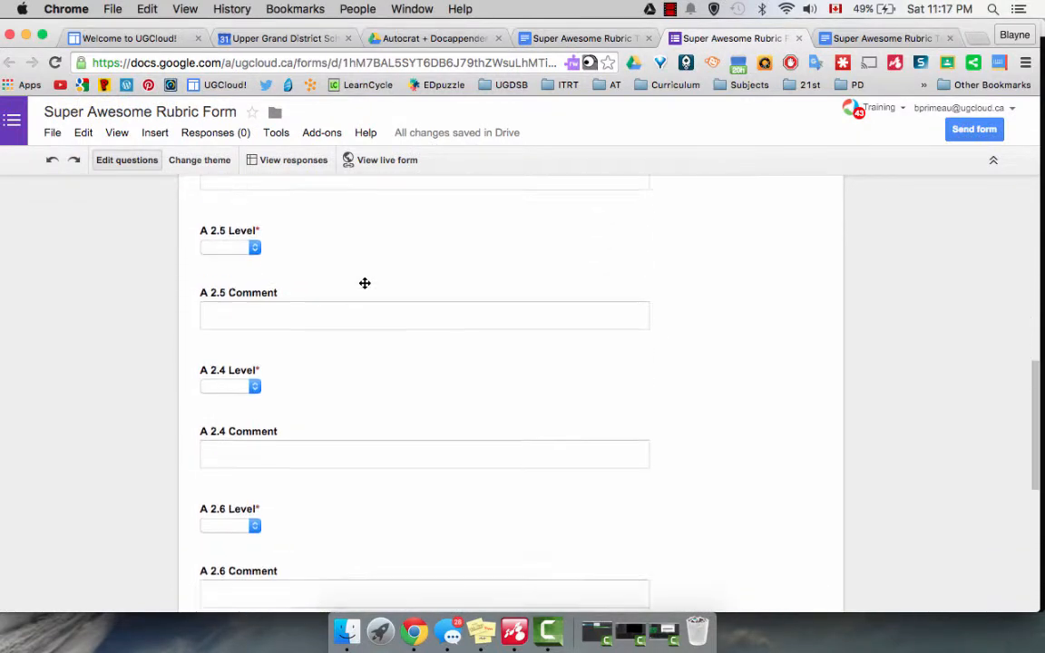
scroll(365, 284, "down", 8)
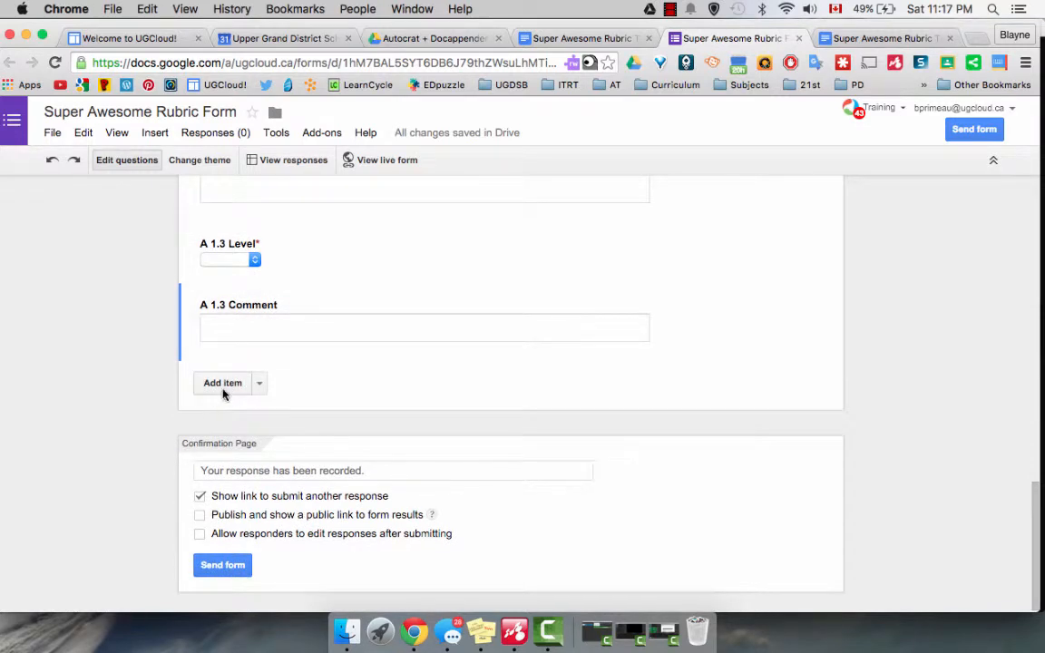
left_click(260, 388)
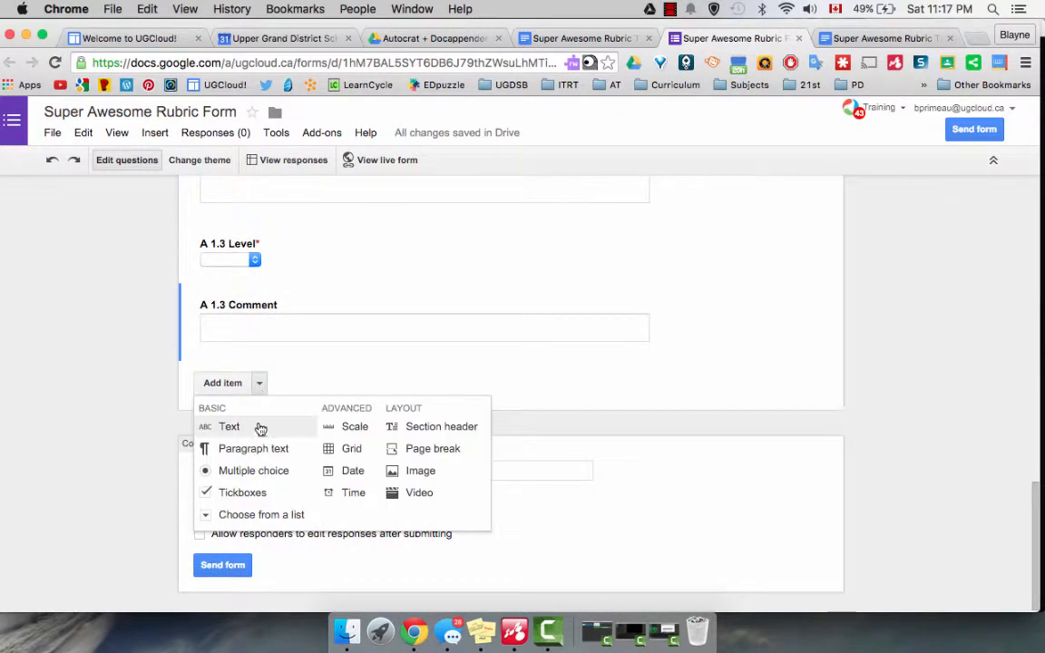
left_click(261, 519)
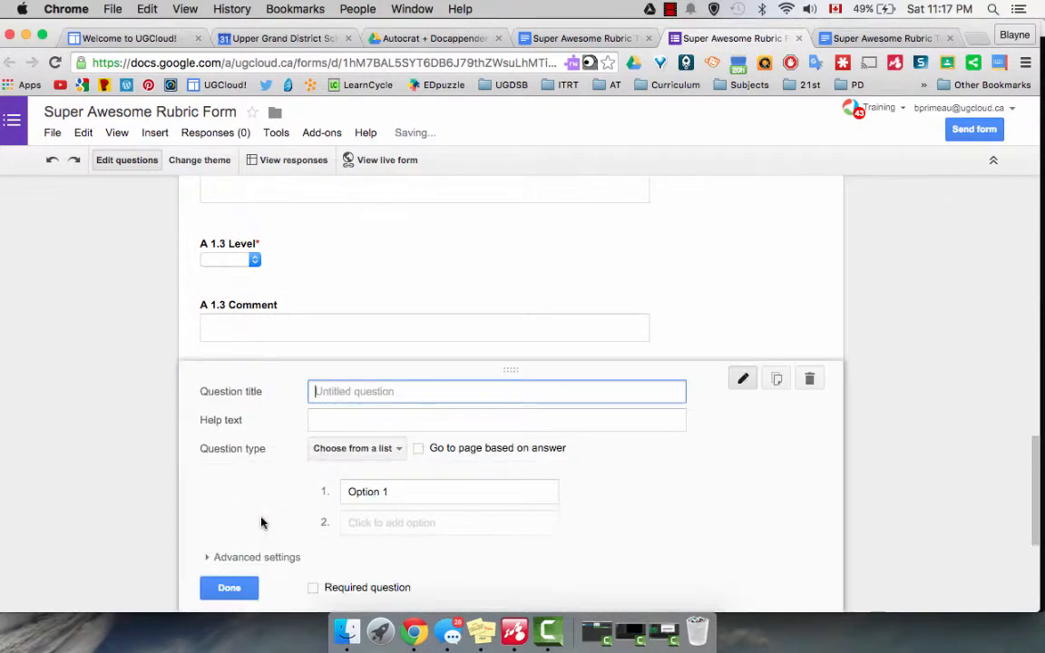
type("A 3")
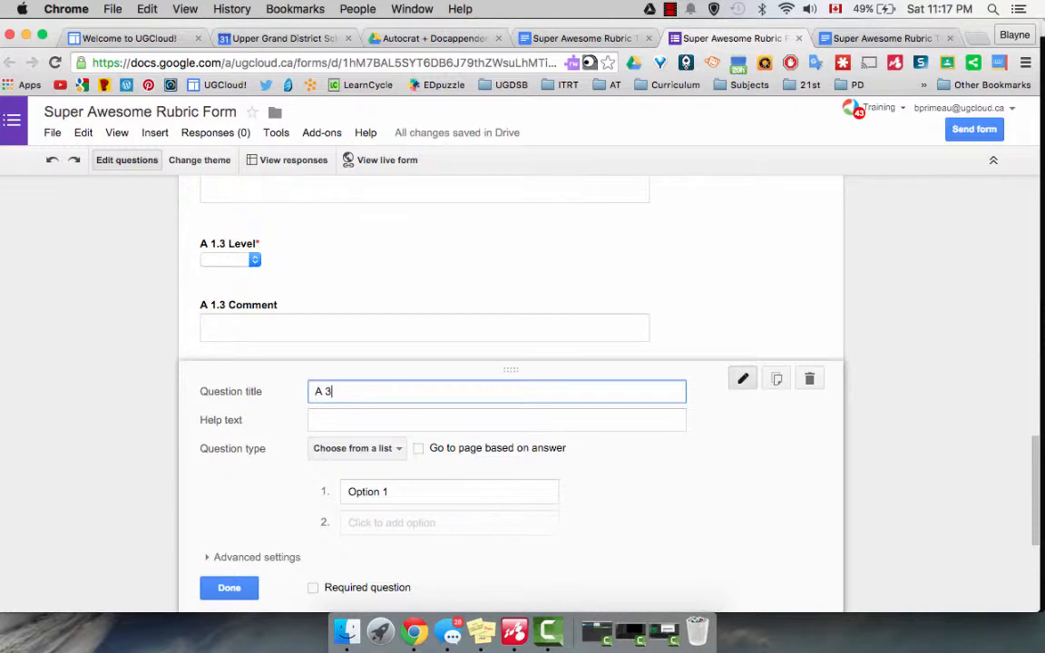
type(".7 Level")
left_click(314, 590)
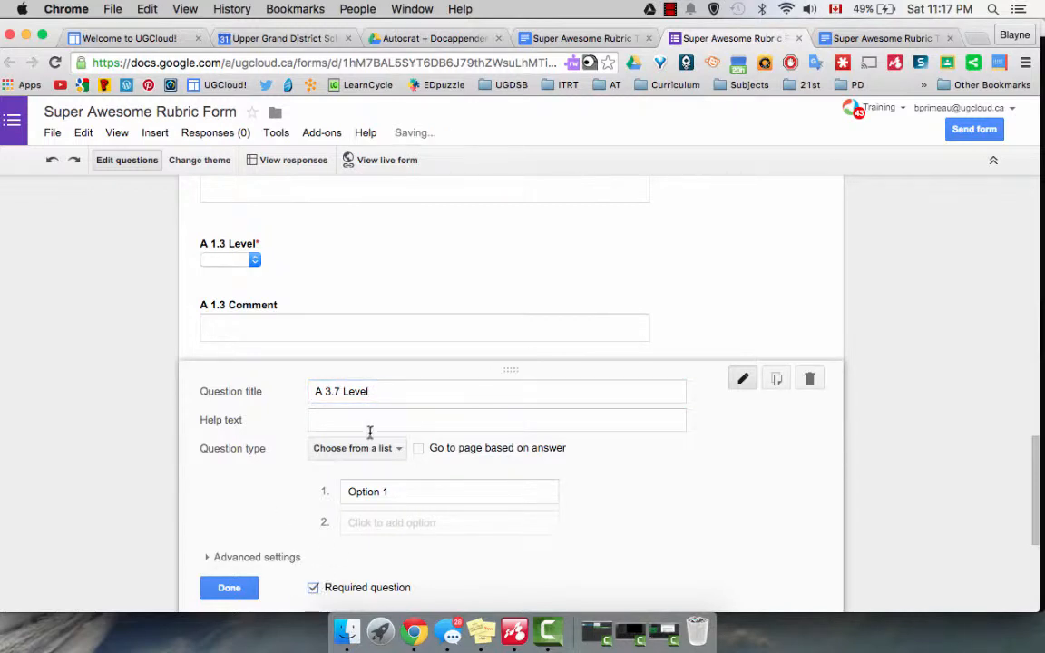
left_click(244, 590)
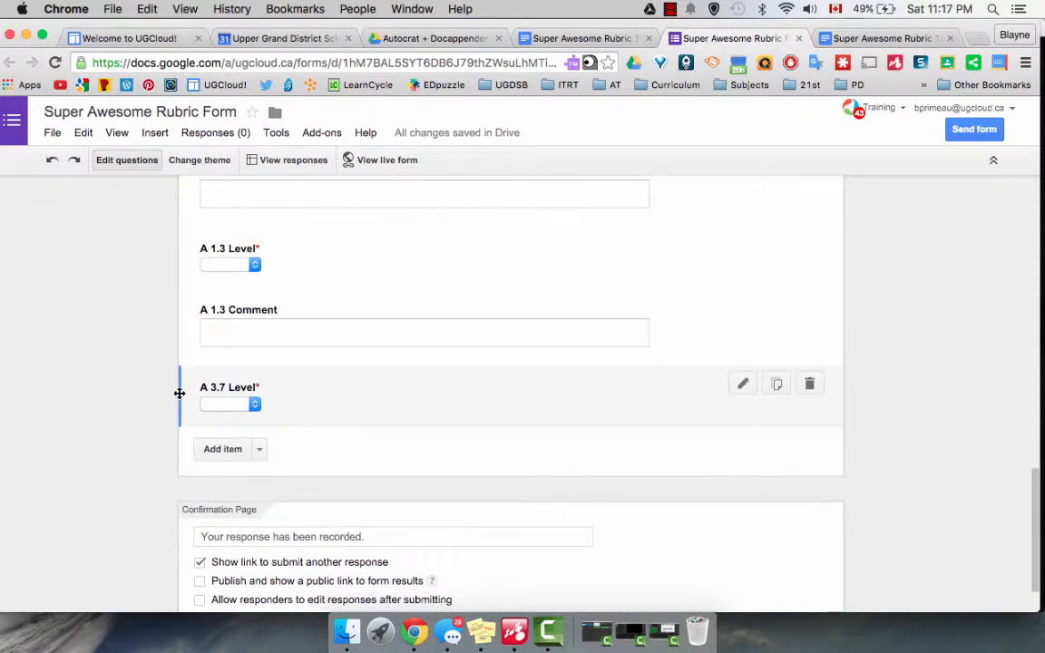
left_click_drag(179, 393, 196, 471)
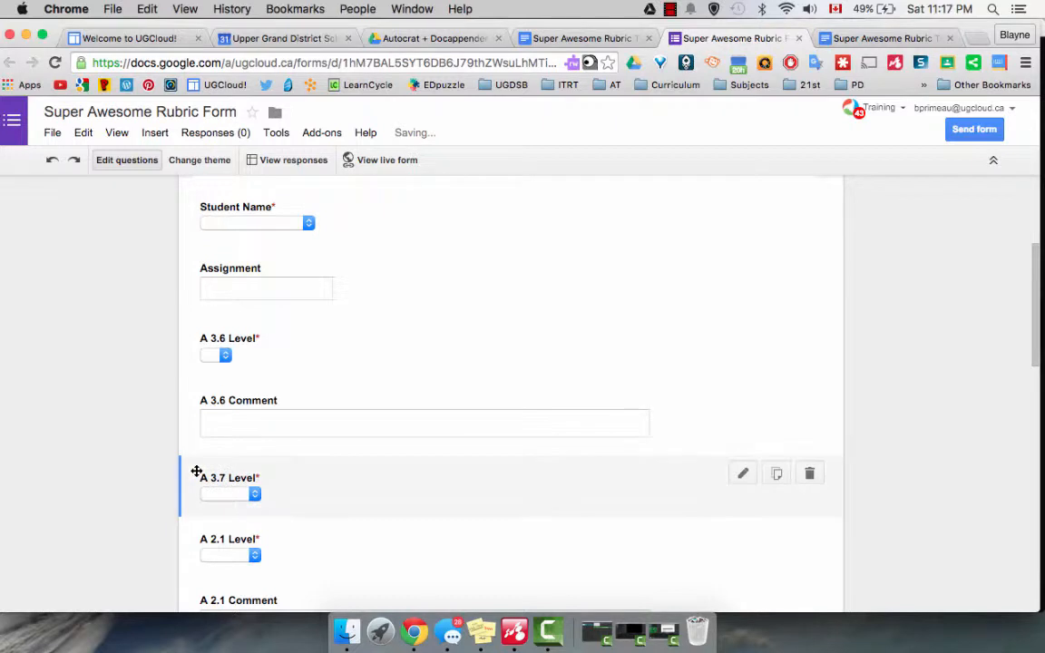
Add a paragraph text question titled "A 3.7 Commet" and move it directly below the A 3.7 Level question.
scroll(196, 409, "down", 10)
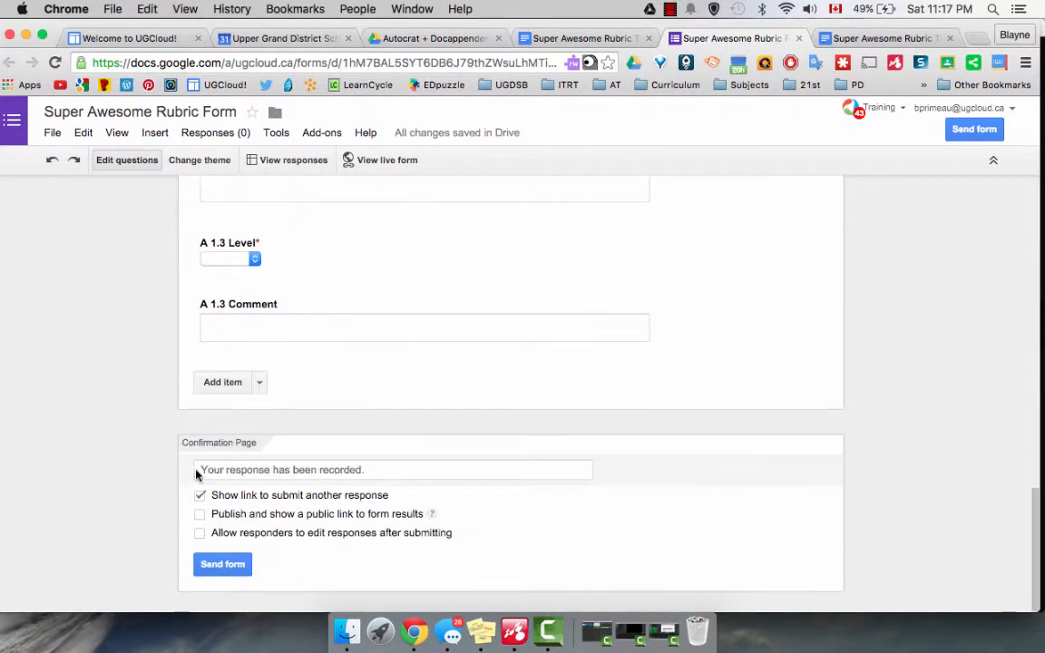
left_click(258, 383)
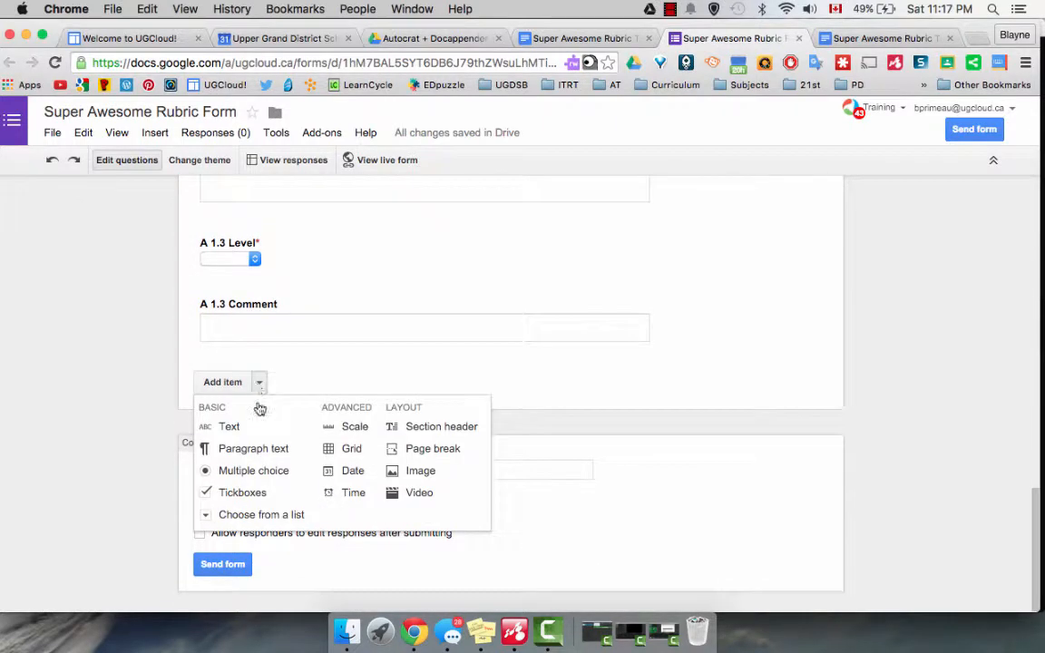
left_click(258, 451)
type("A")
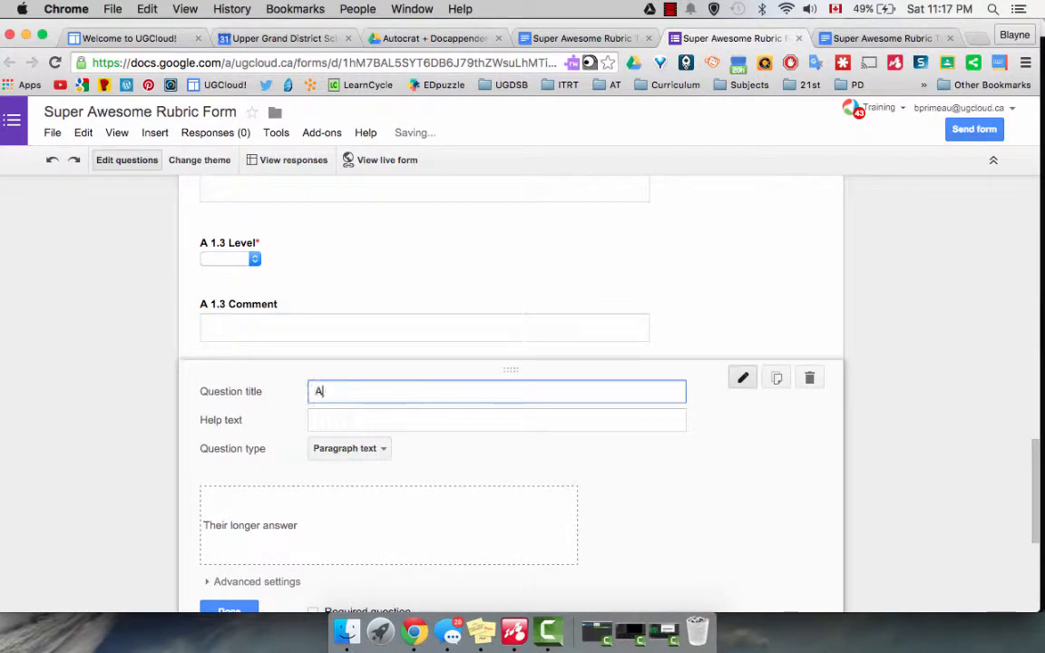
type(" 3.7")
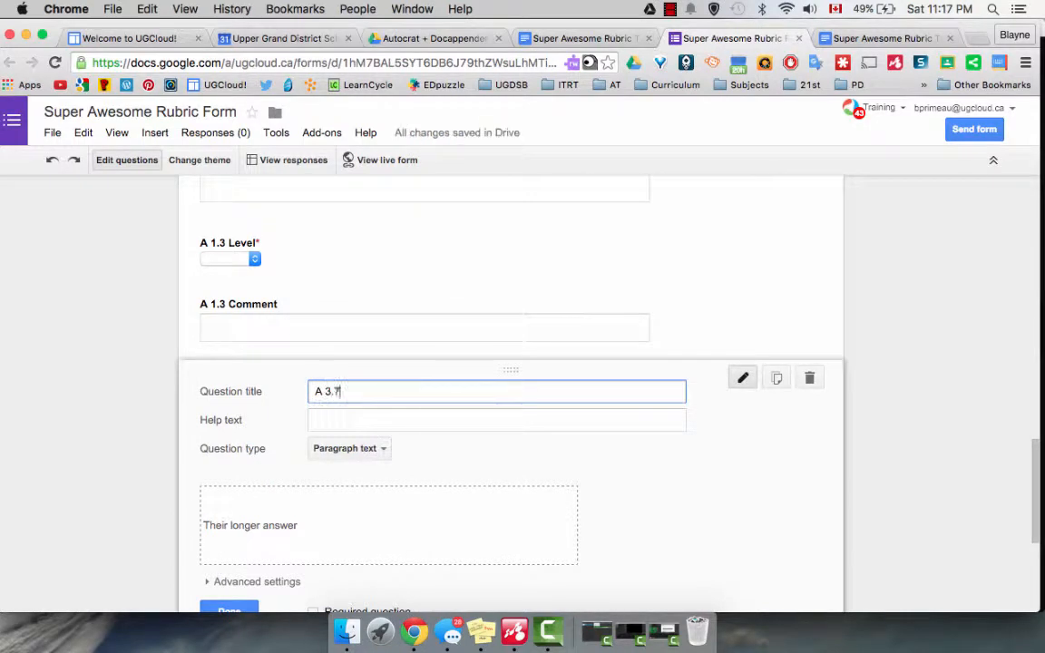
type(" Commet")
scroll(247, 566, "down", 2)
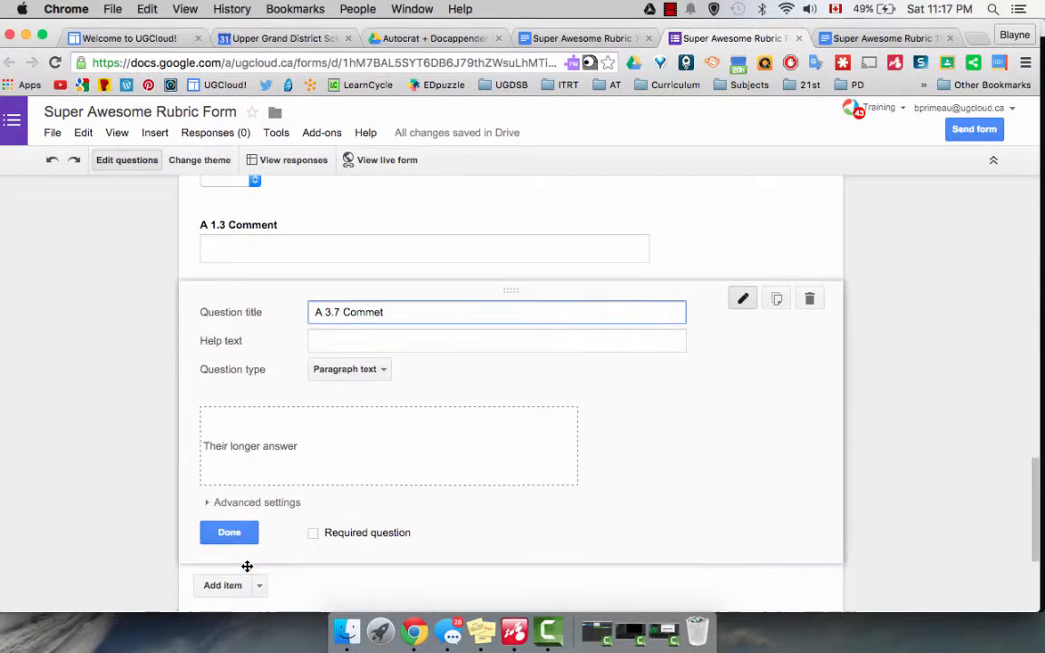
left_click(230, 533)
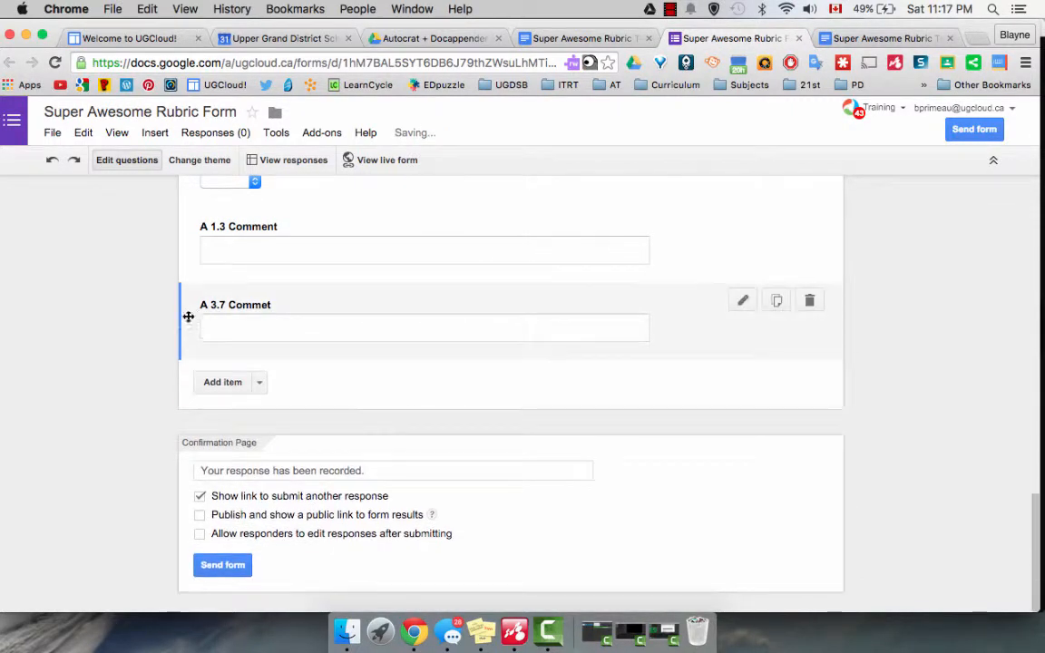
left_click_drag(182, 319, 187, 436)
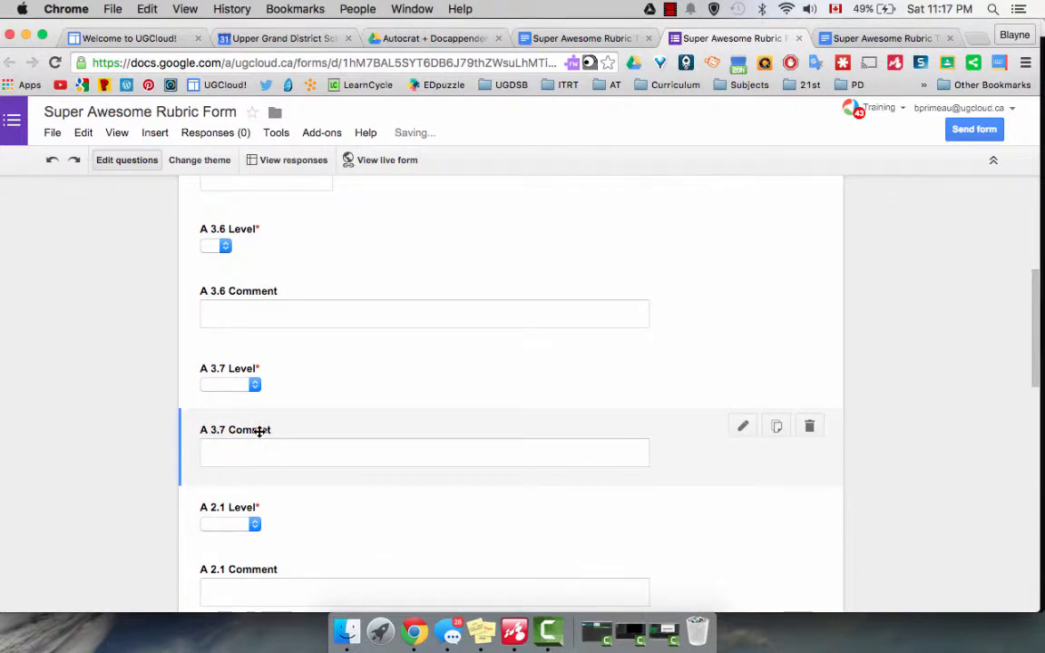
Correct the title of the paragraph question below A 3.7 Level to "A 3.7 Comment".
left_click(259, 432)
left_click(381, 441)
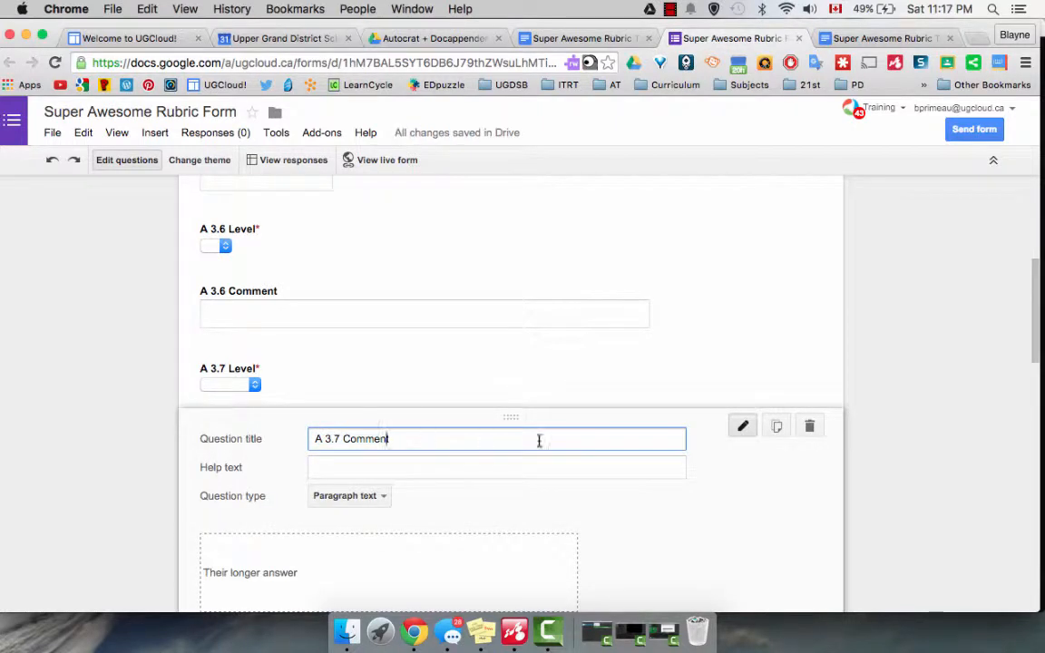
scroll(555, 440, "down", 4)
left_click(242, 501)
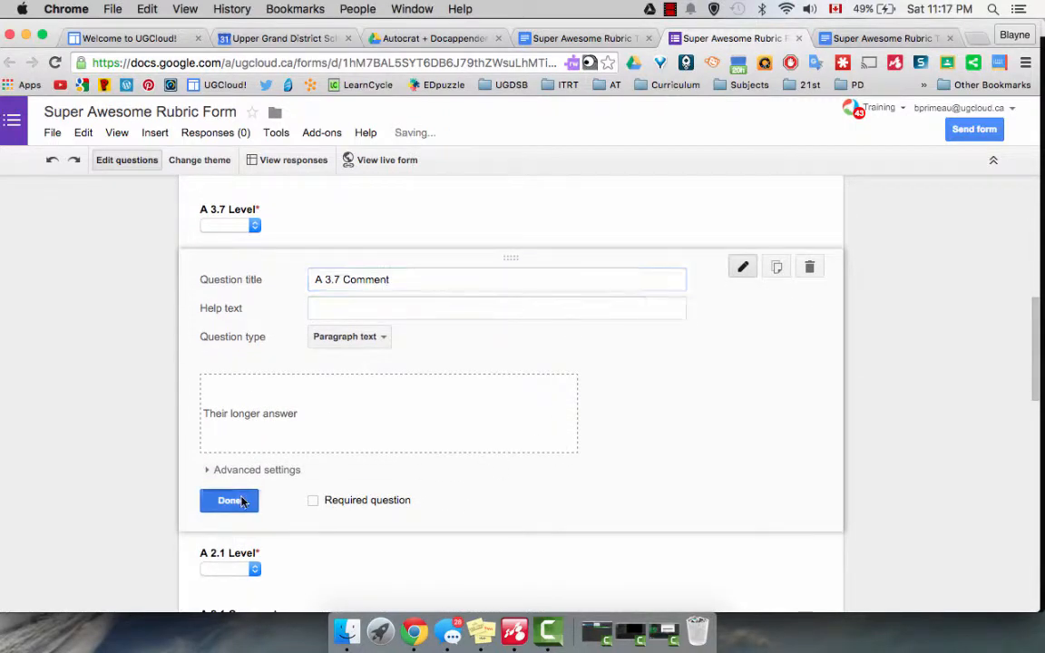
Check the rubric template's criteria and closing tags for questions still missing from the form, and return to the form.
left_click(536, 38)
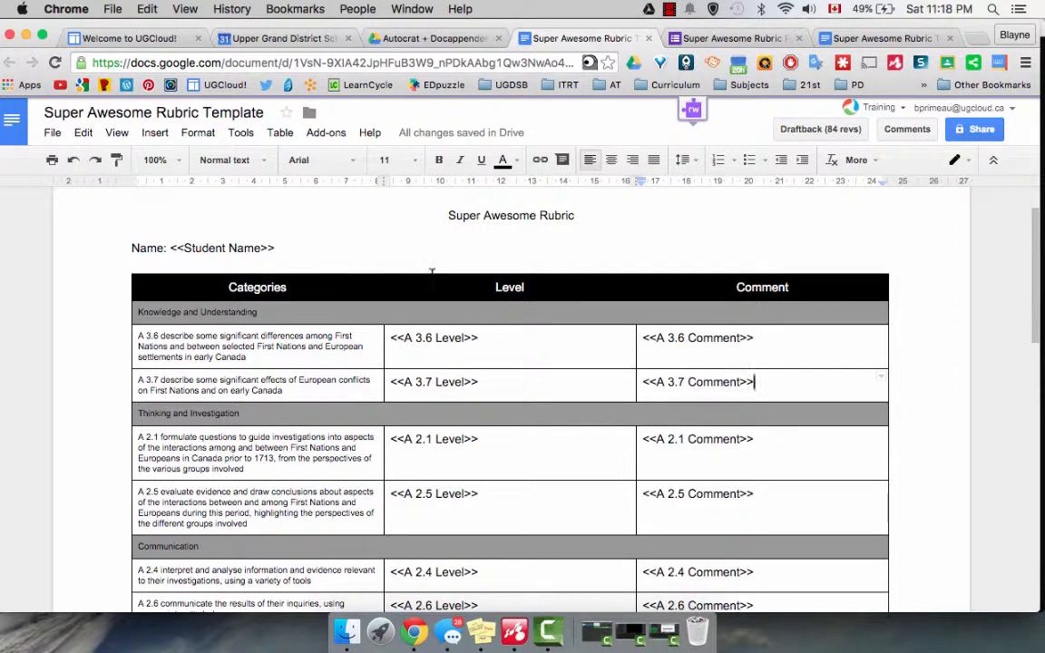
scroll(544, 422, "down", 15)
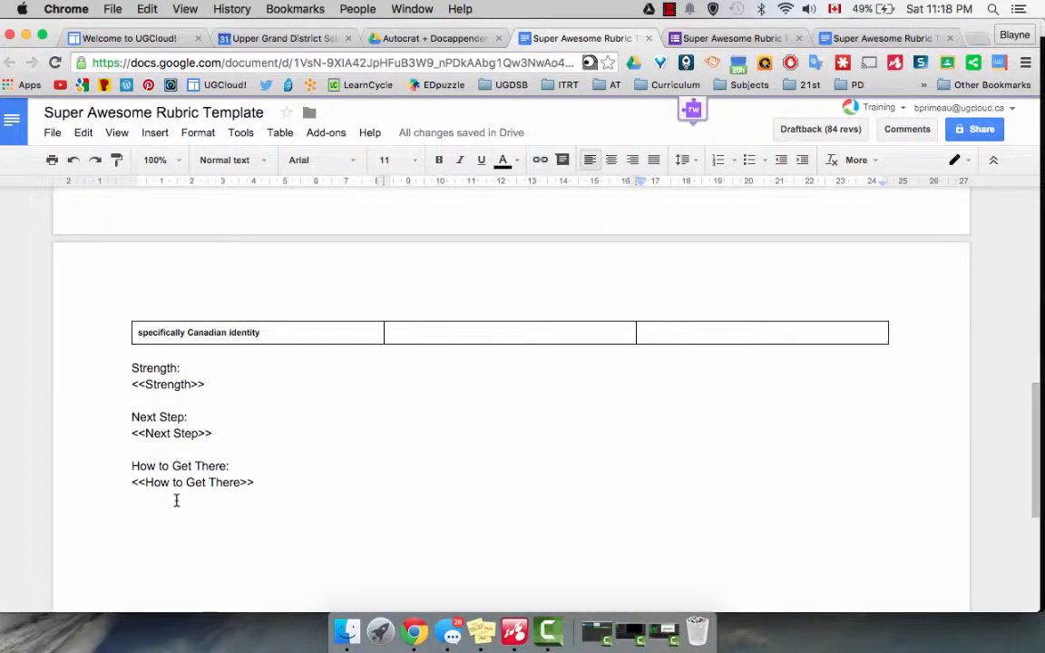
left_click(726, 39)
Add a required paragraph text question titled "Strength" at the end of the rubric form.
scroll(469, 334, "down", 15)
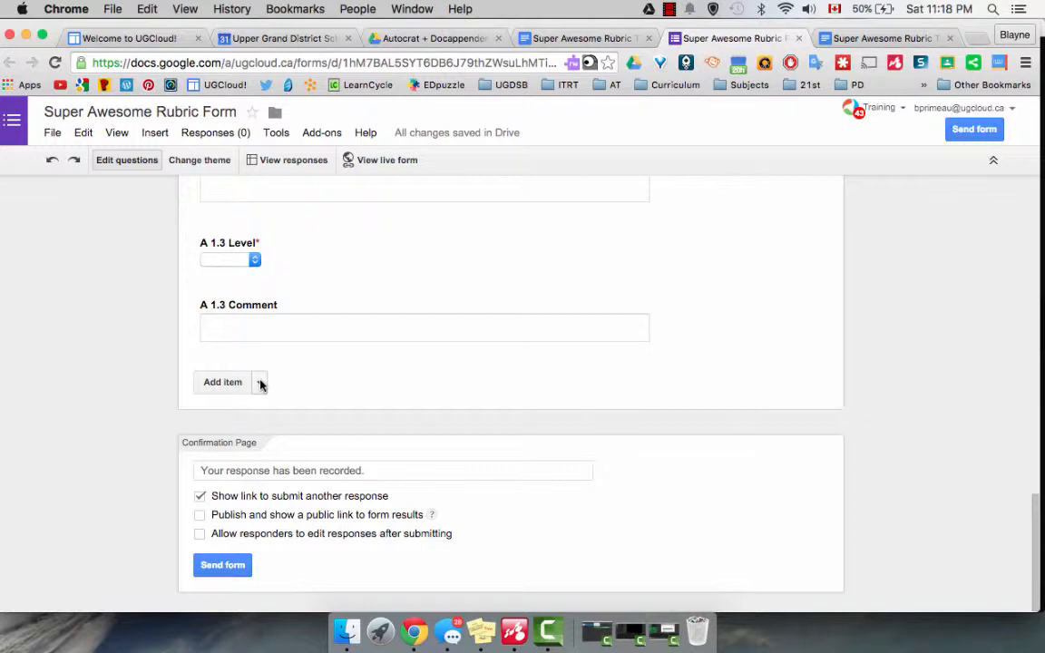
left_click(260, 383)
left_click(257, 448)
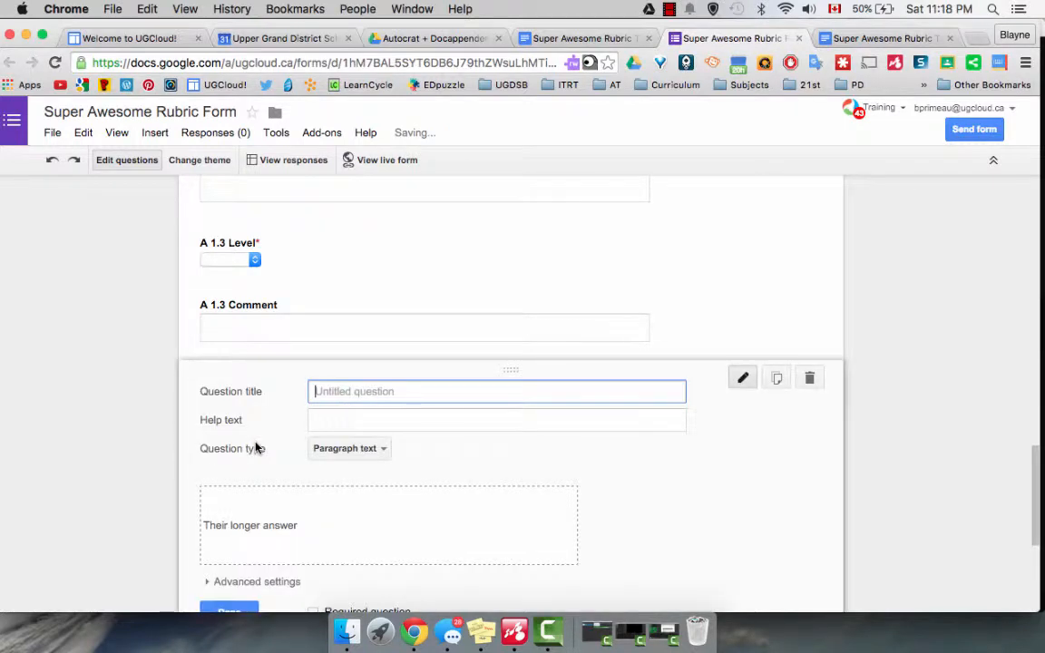
type("Strength")
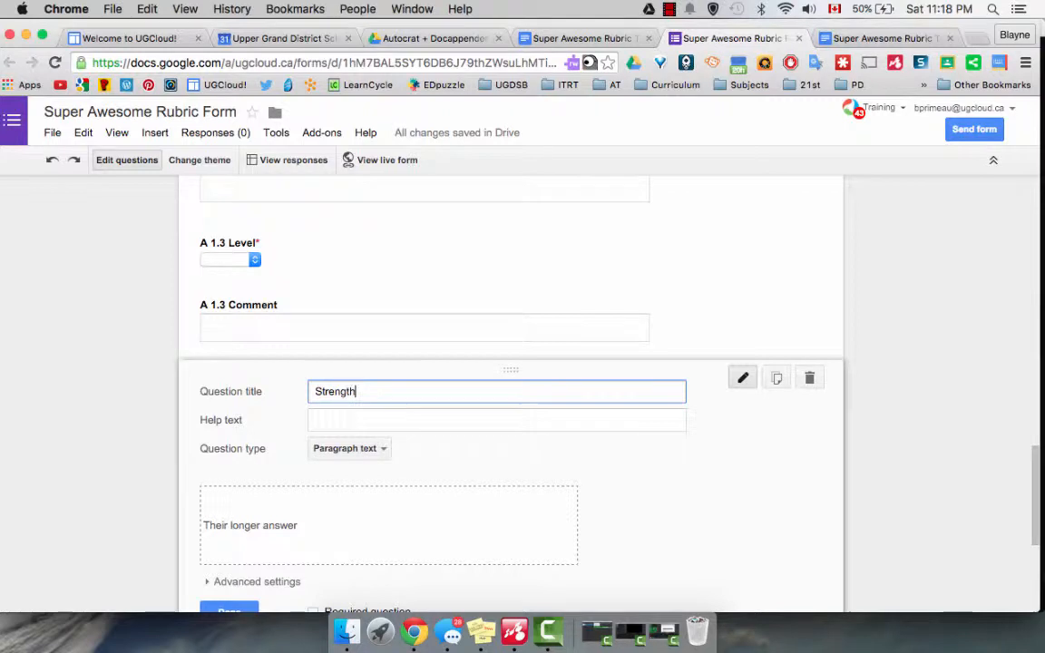
scroll(263, 545, "down", 3)
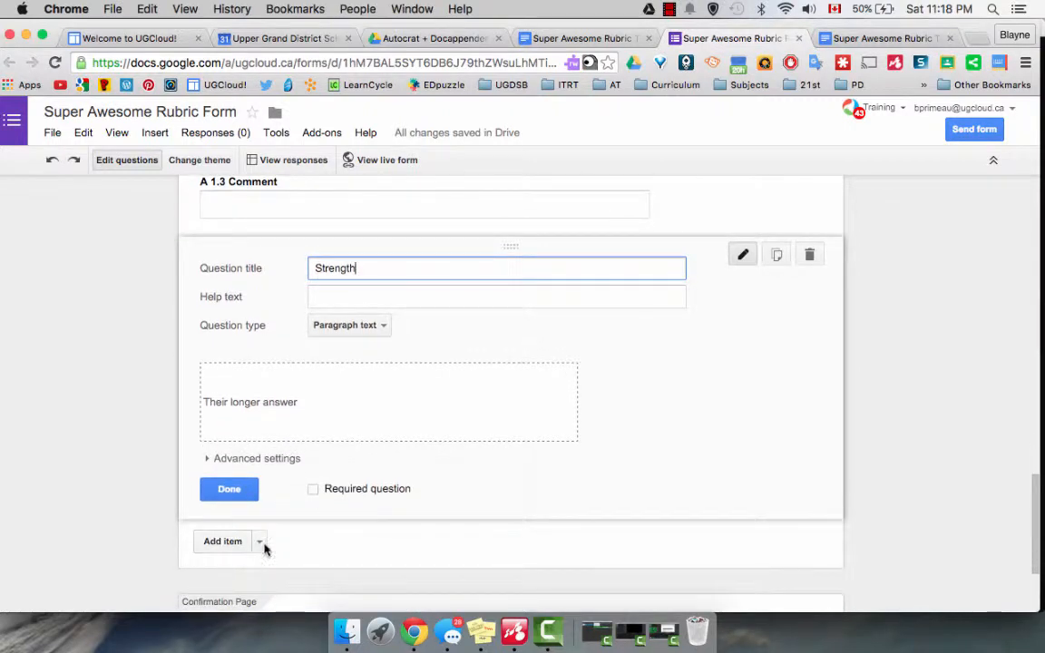
left_click(311, 491)
left_click(229, 491)
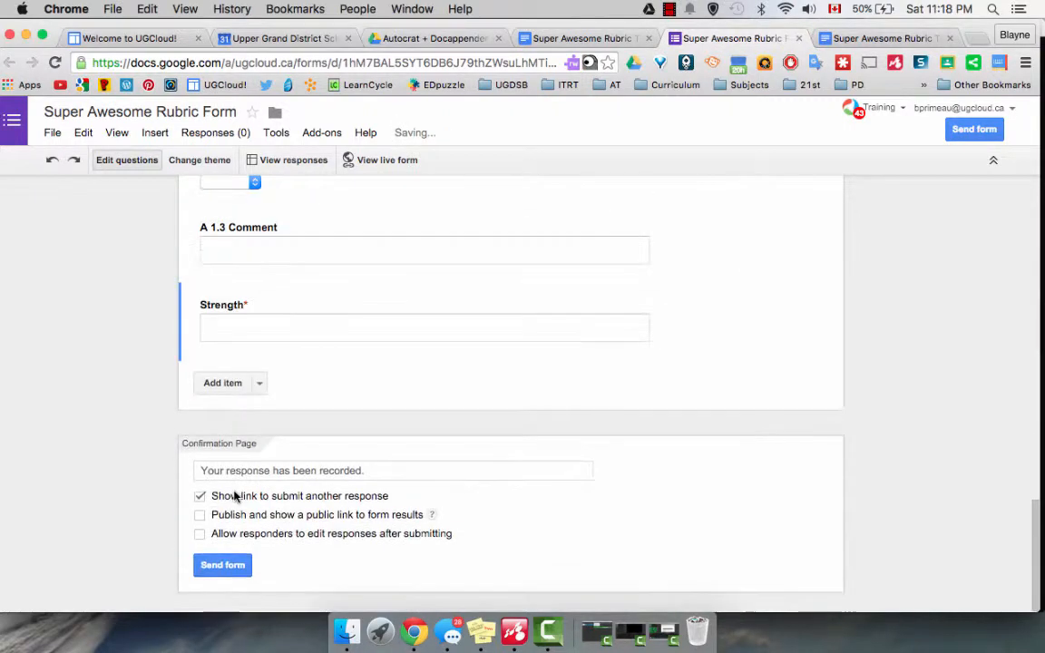
Add a required paragraph text question titled "Next Step" after the Strength question.
left_click(260, 385)
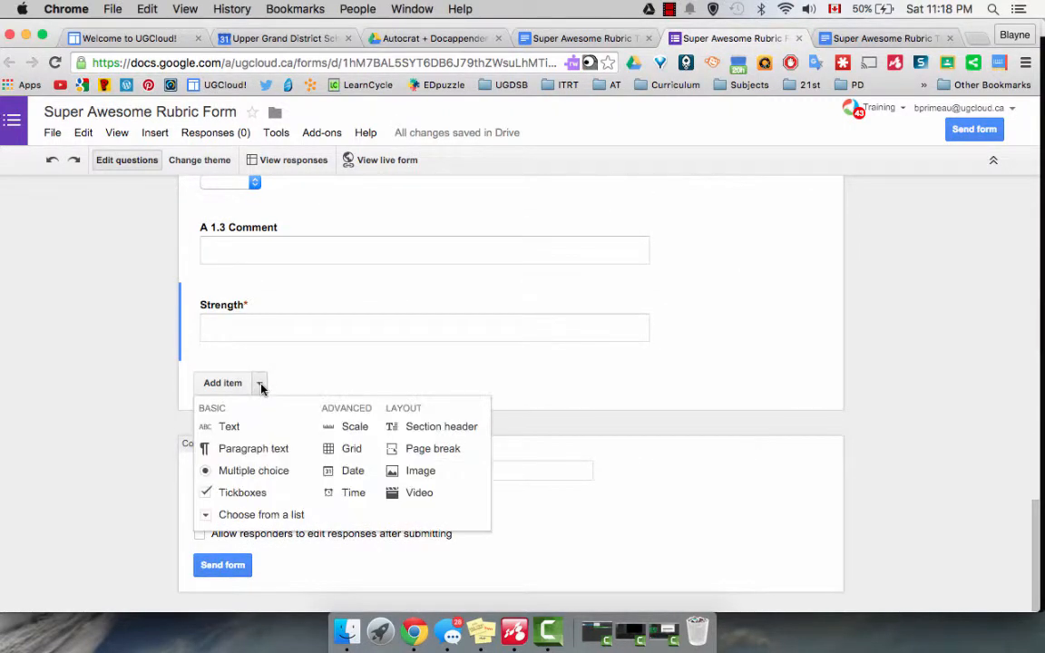
left_click(253, 451)
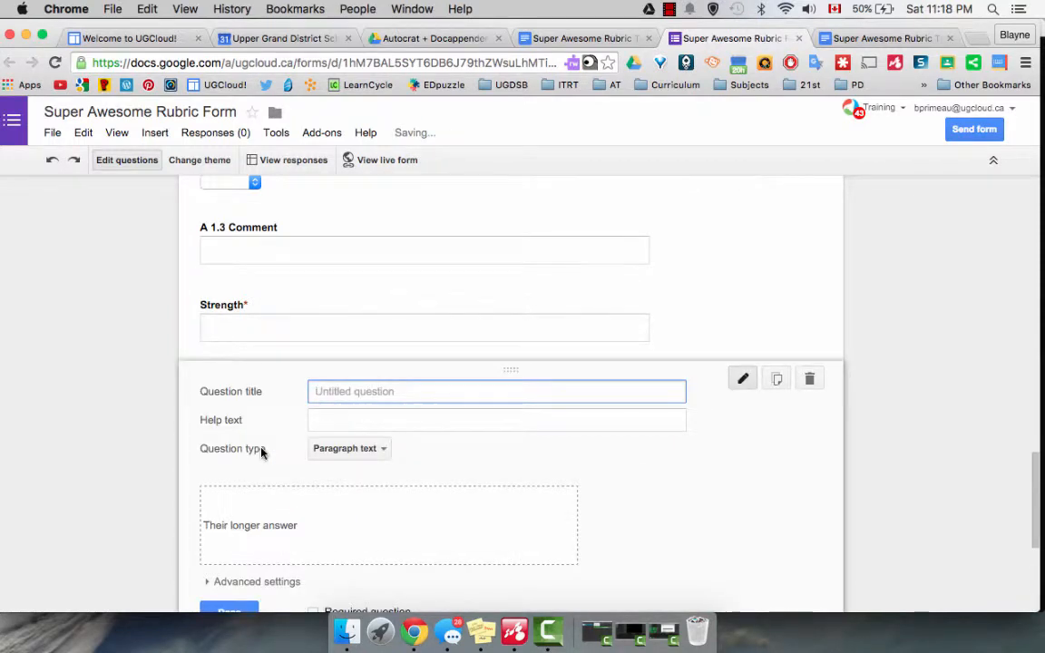
type("Next Step")
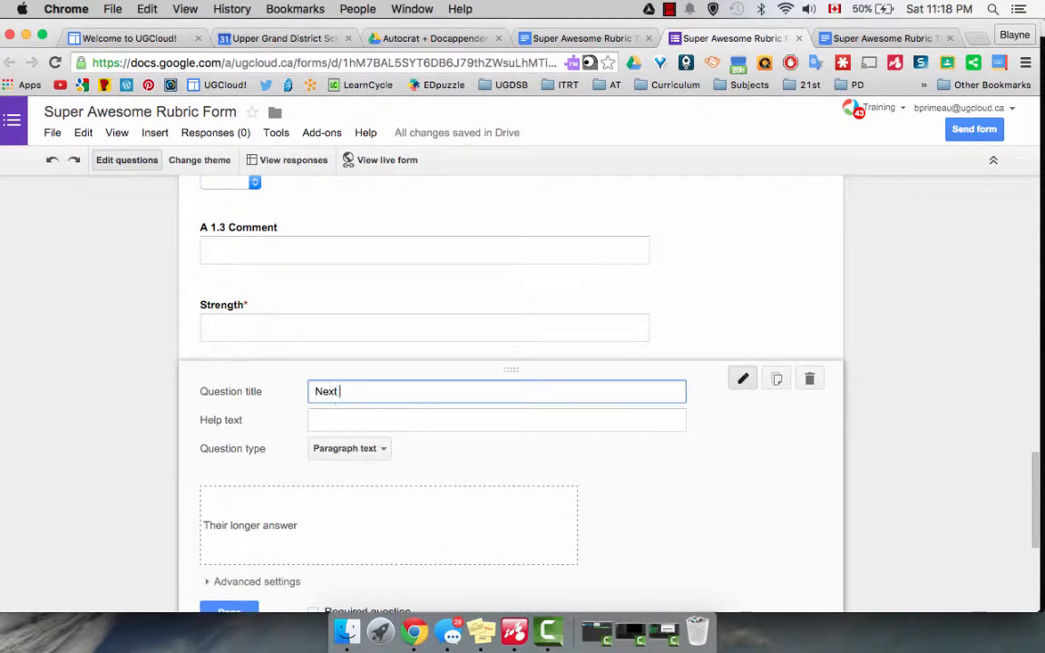
left_click(387, 451)
left_click(387, 451)
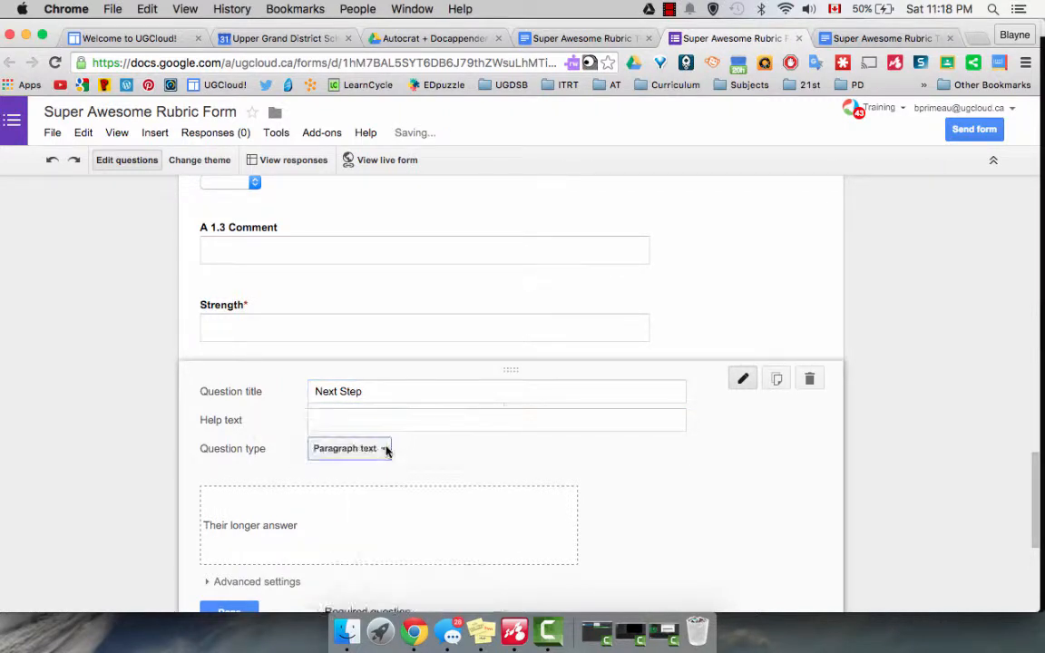
scroll(229, 502, "down", 2)
left_click(315, 538)
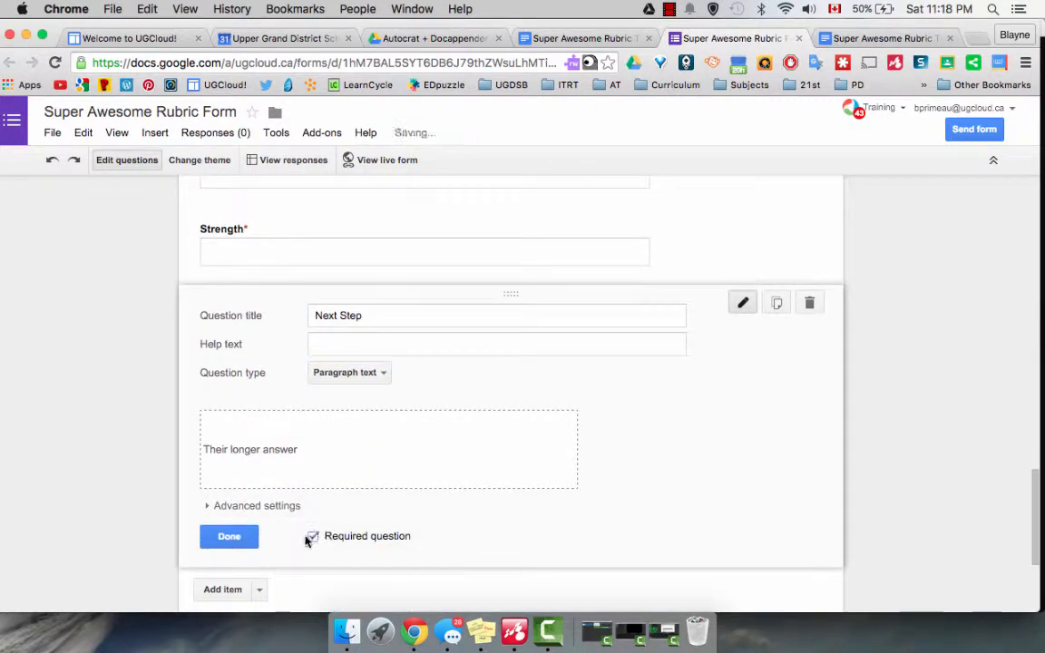
left_click(228, 537)
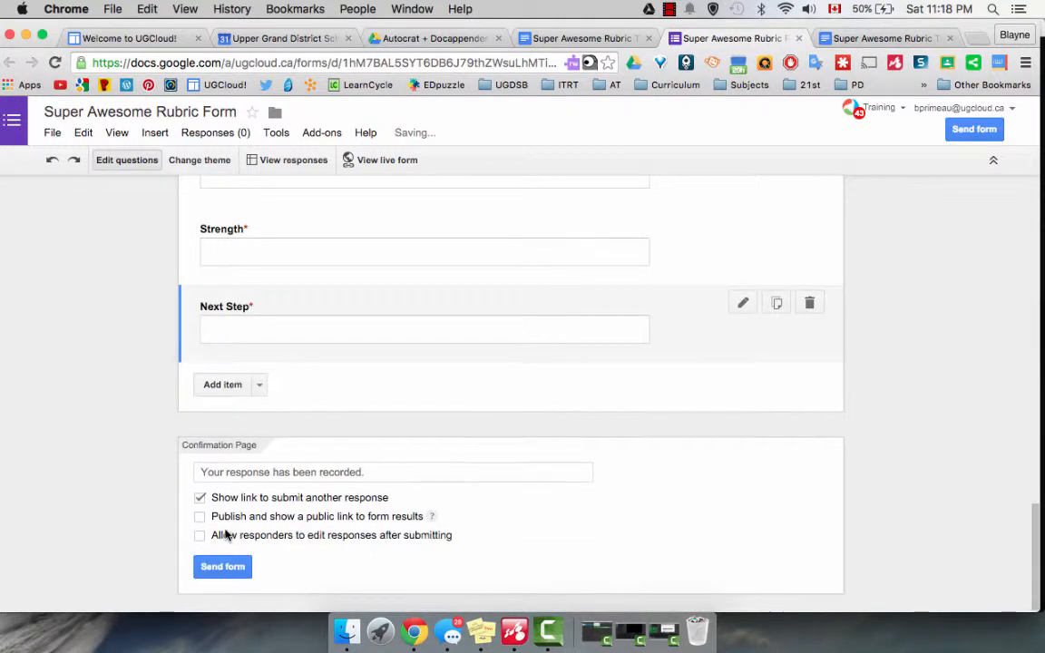
Add a required paragraph text question titled "How to Get There" after the Next Step question.
left_click(260, 388)
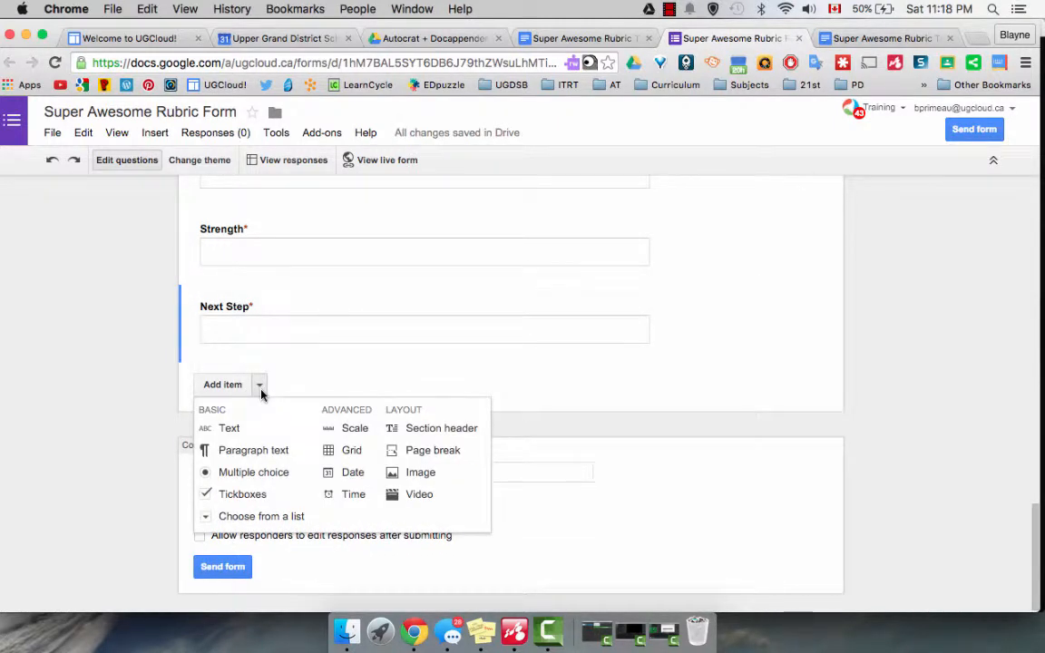
left_click(259, 450)
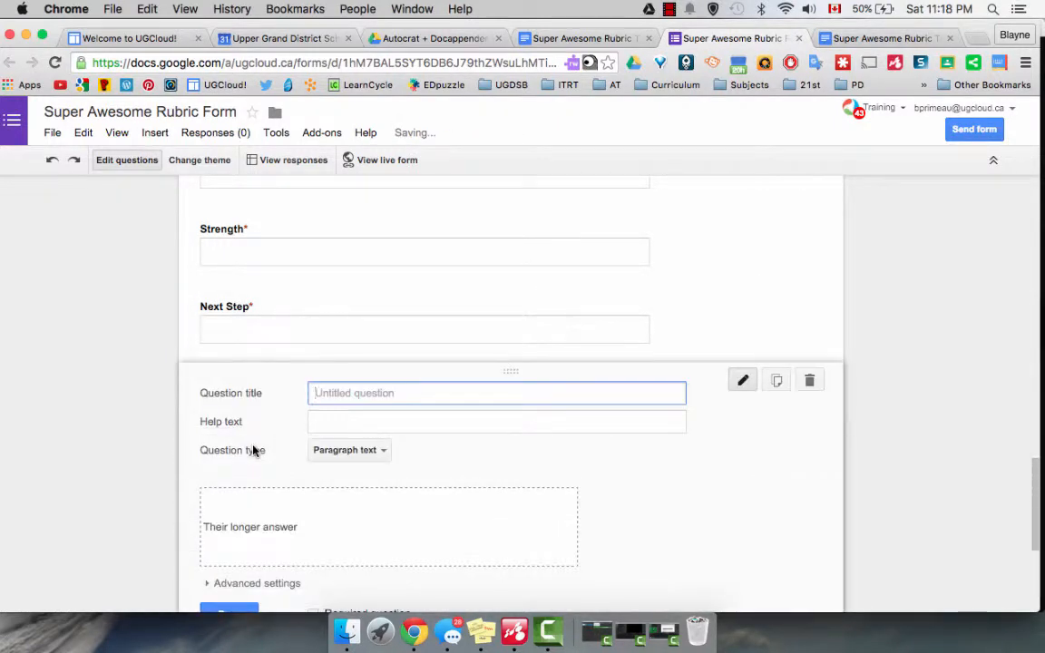
type("How to Get There")
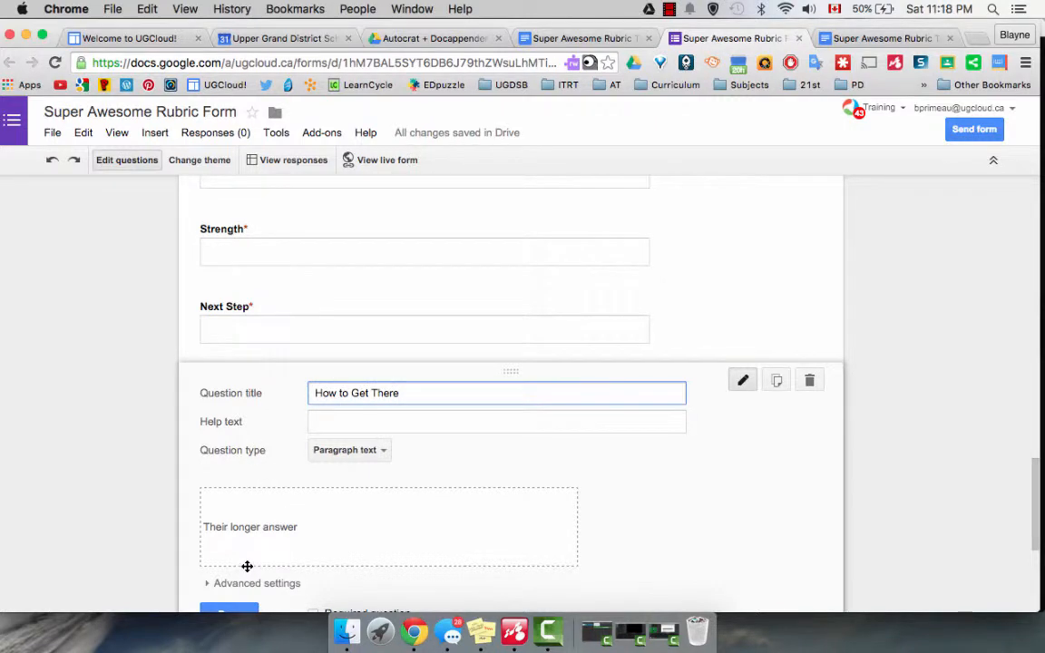
scroll(247, 567, "down", 3)
left_click(314, 514)
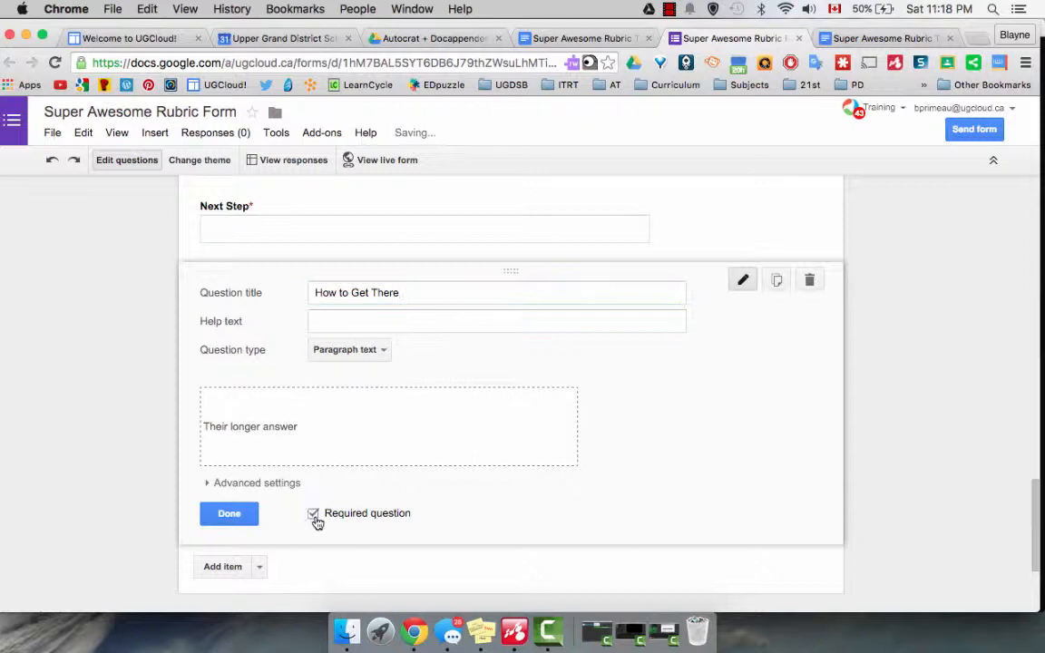
left_click(240, 515)
Open the Form Values add-on's choices tool for the form and bring up its value lists spreadsheet for editing.
scroll(362, 353, "up", 15)
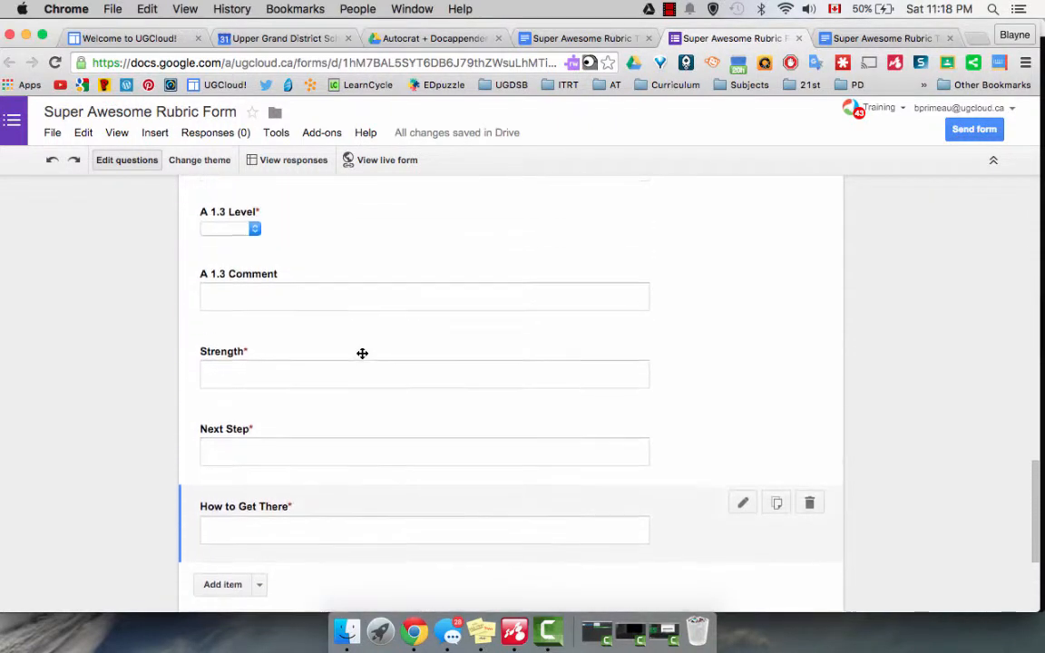
scroll(362, 353, "up", 5)
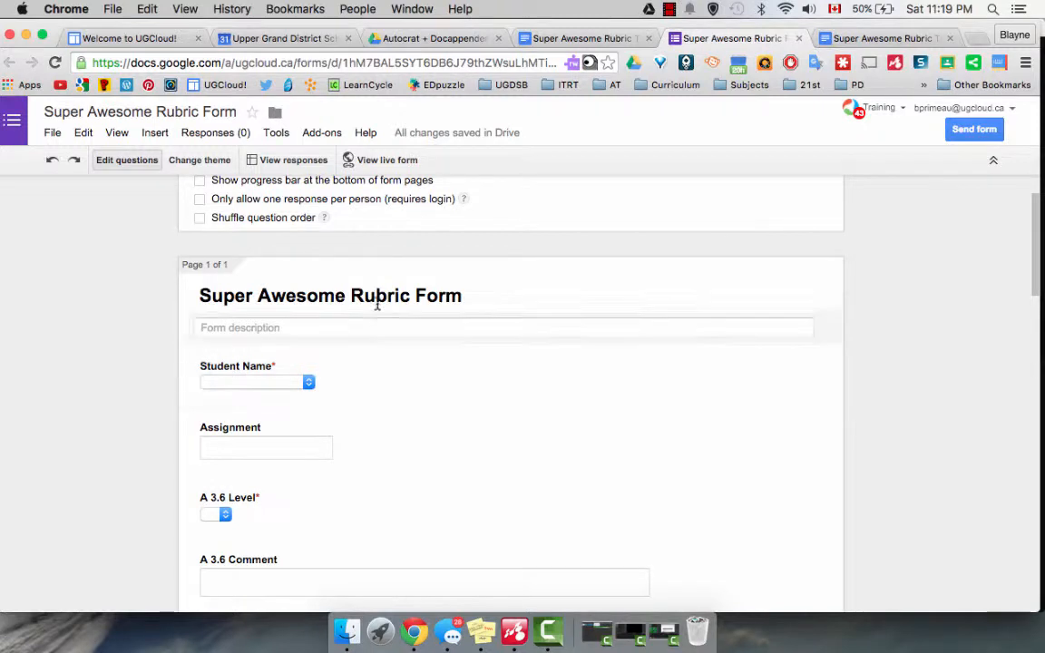
left_click(324, 133)
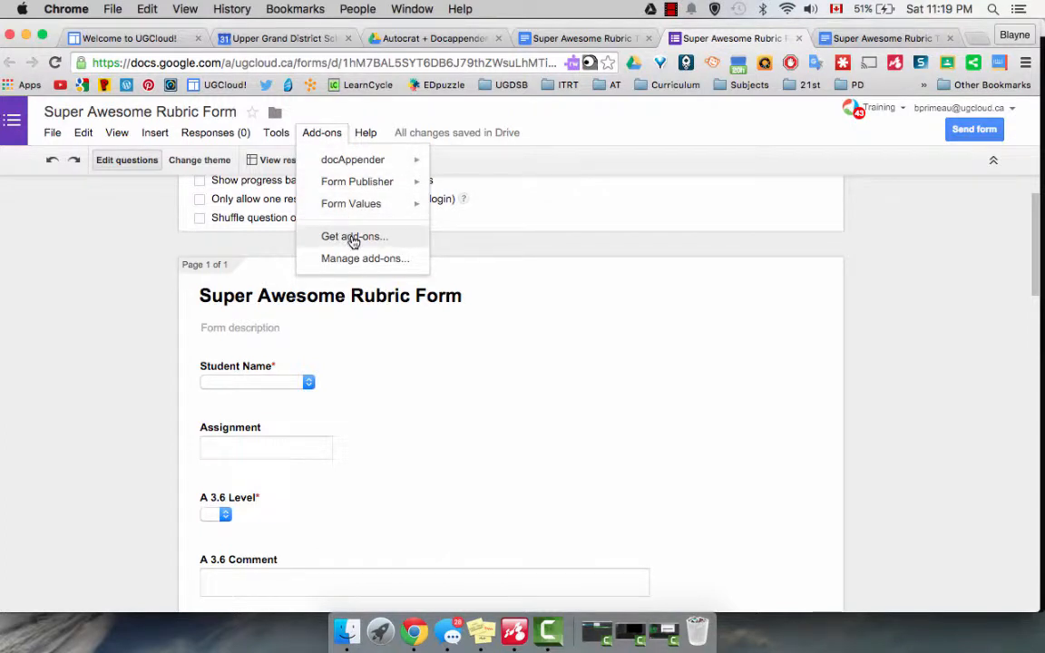
mouse_move(353, 208)
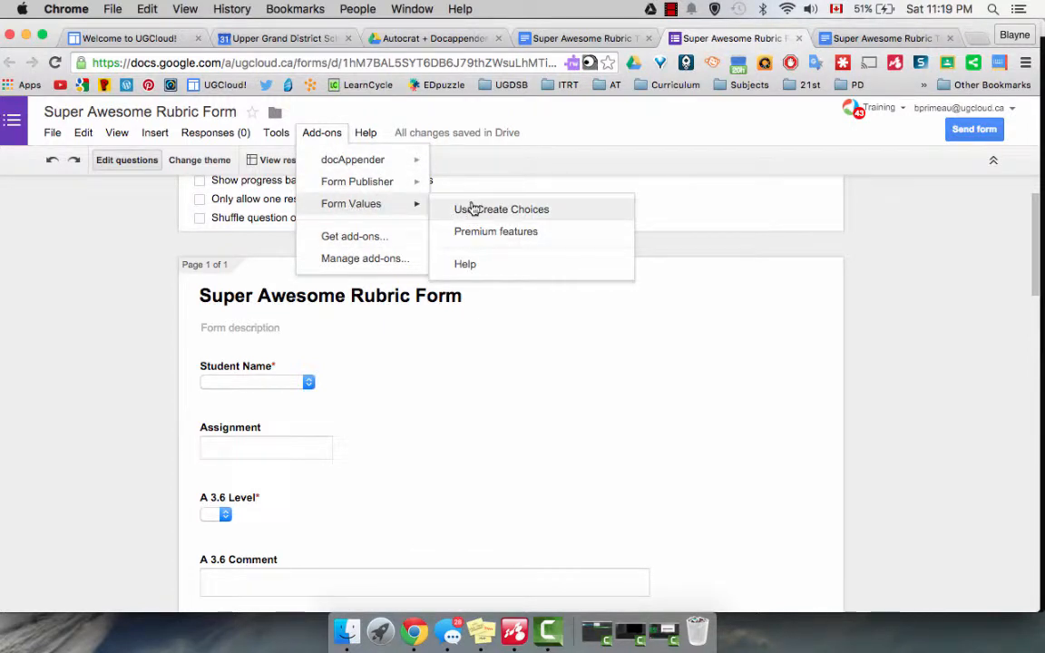
left_click(473, 205)
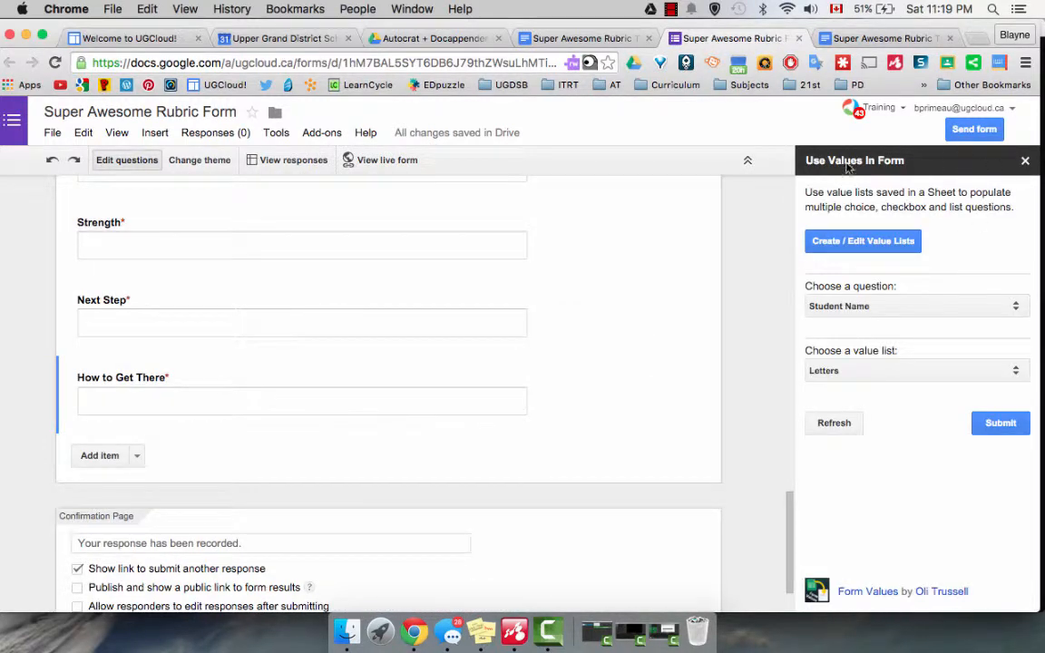
left_click(888, 250)
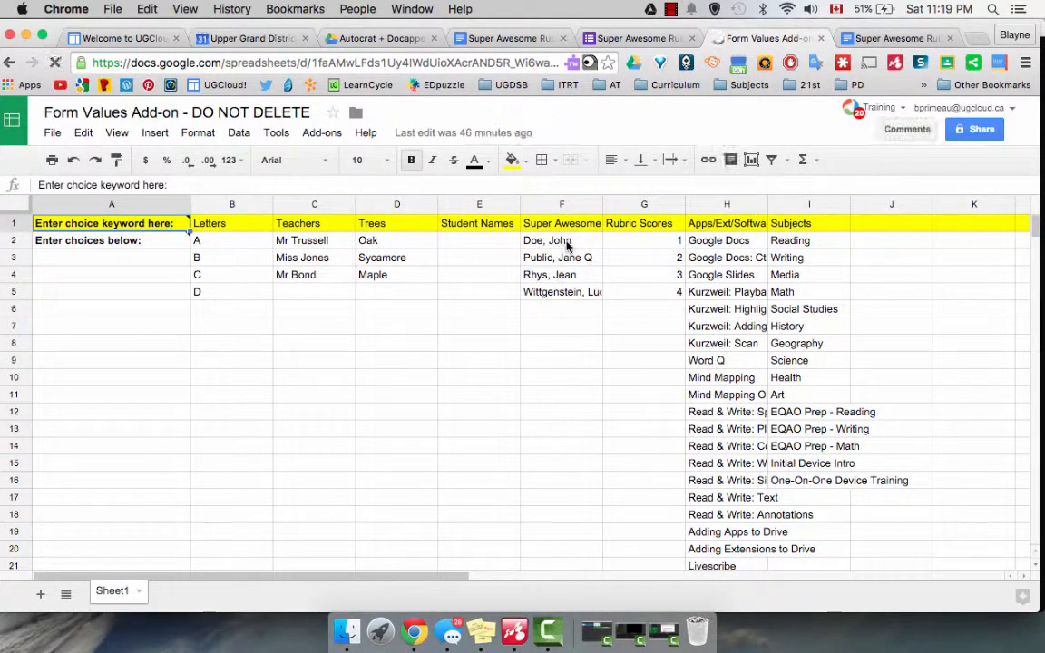
Start a new value list in column K of the spreadsheet with the keyword heading "6A Math".
left_click(594, 292)
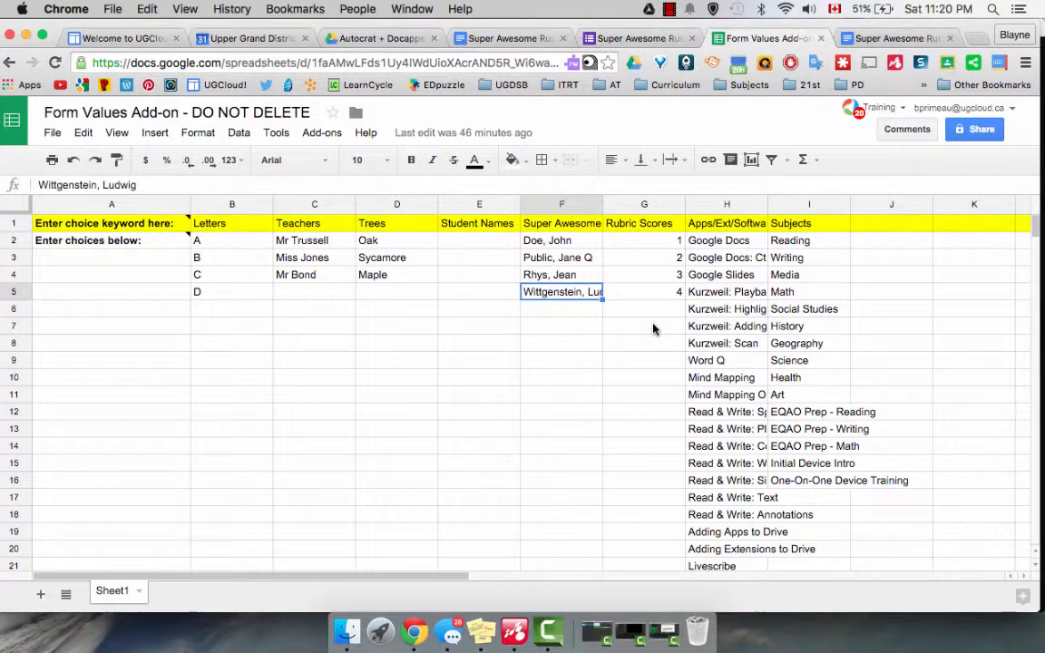
scroll(653, 328, "right", 5)
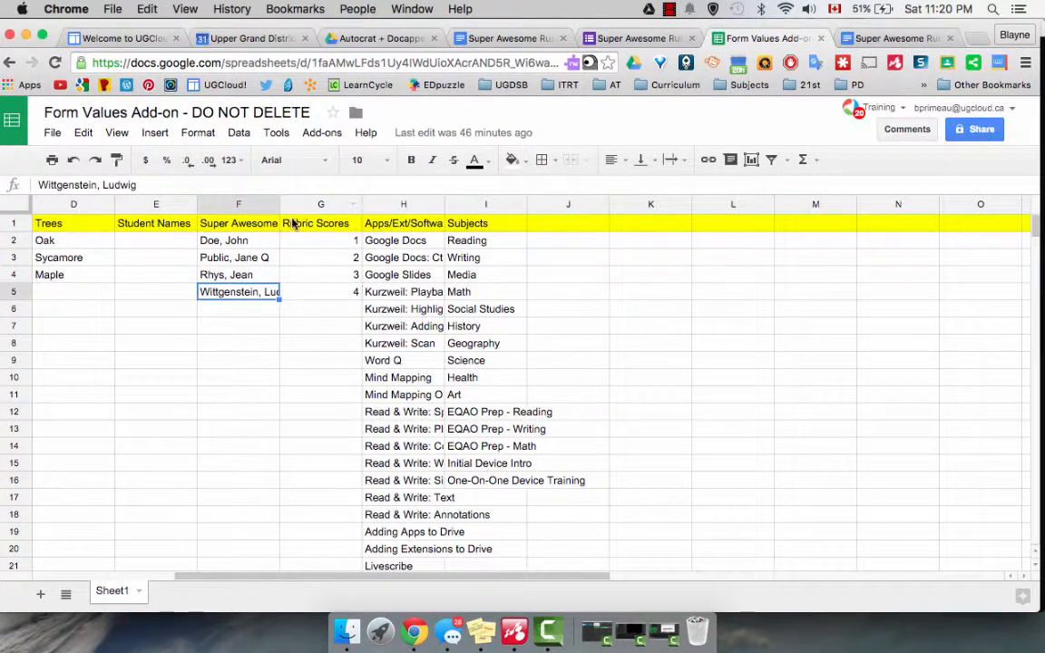
left_click(654, 226)
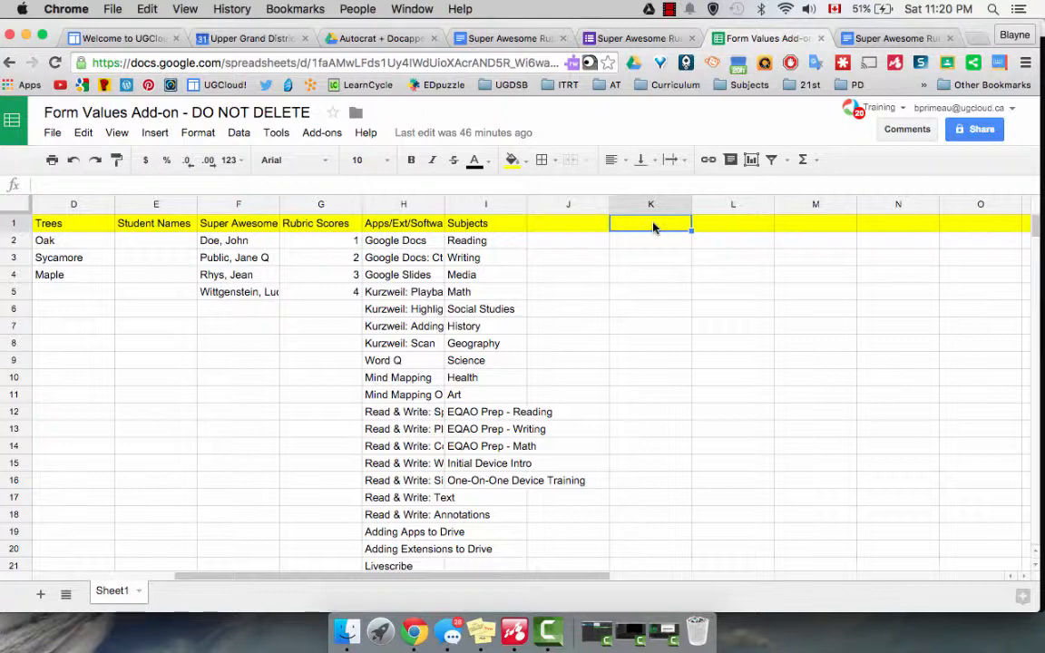
type("6")
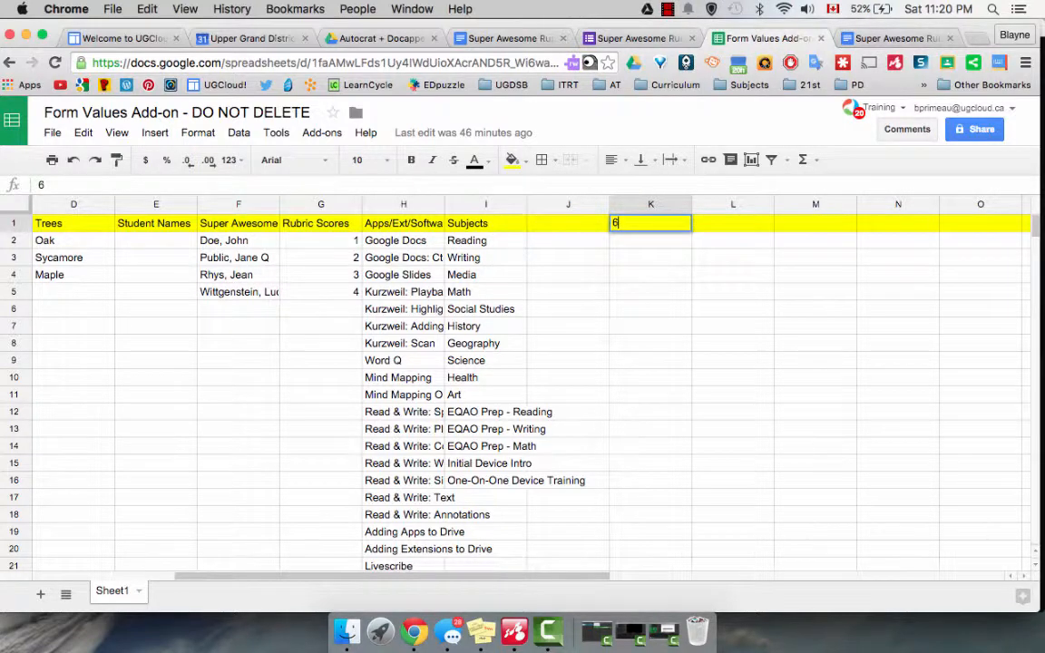
type("A Math")
key("Return")
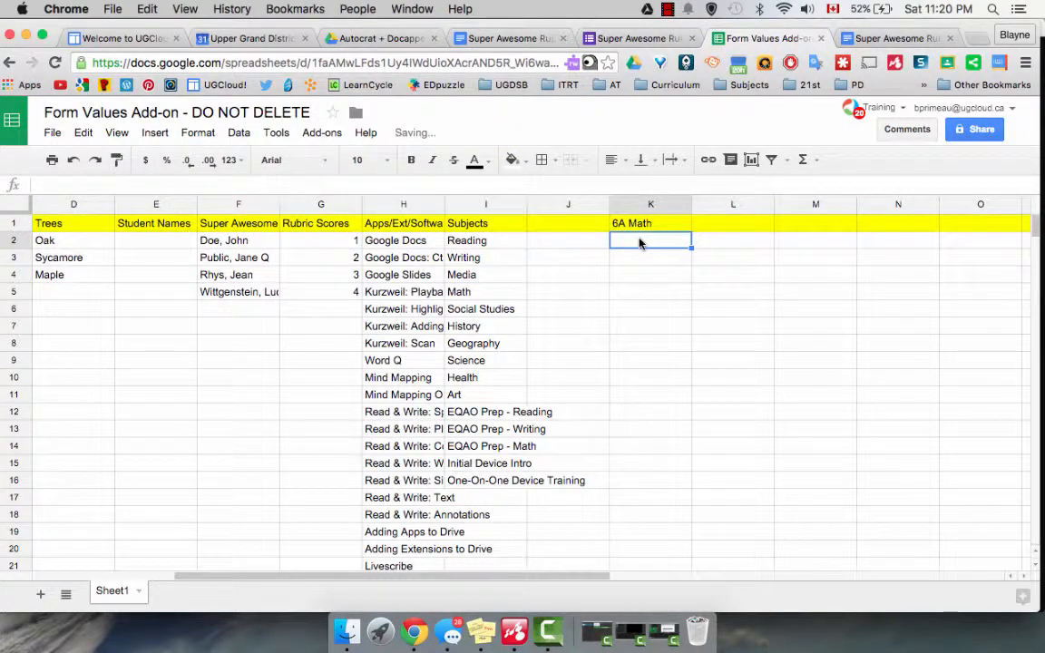
Enter "student 1" as the first choice under the 6A Math heading.
type("stundet")
key("BackSpace")
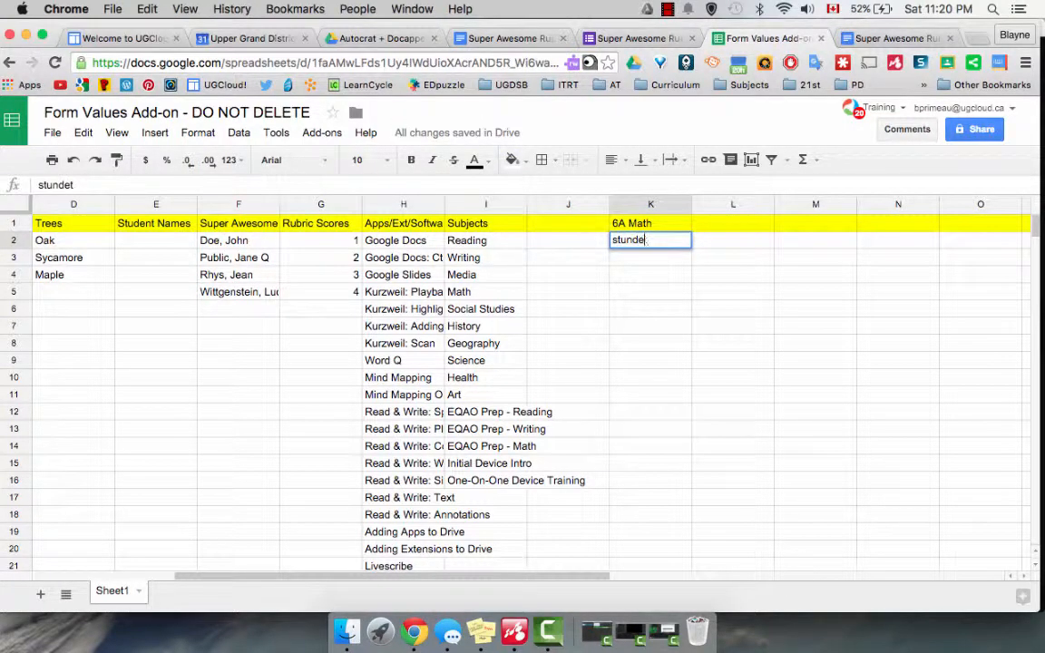
key("BackSpace")
key("BackSpace")
key("BackSpace")
type("dent 1")
key("Return")
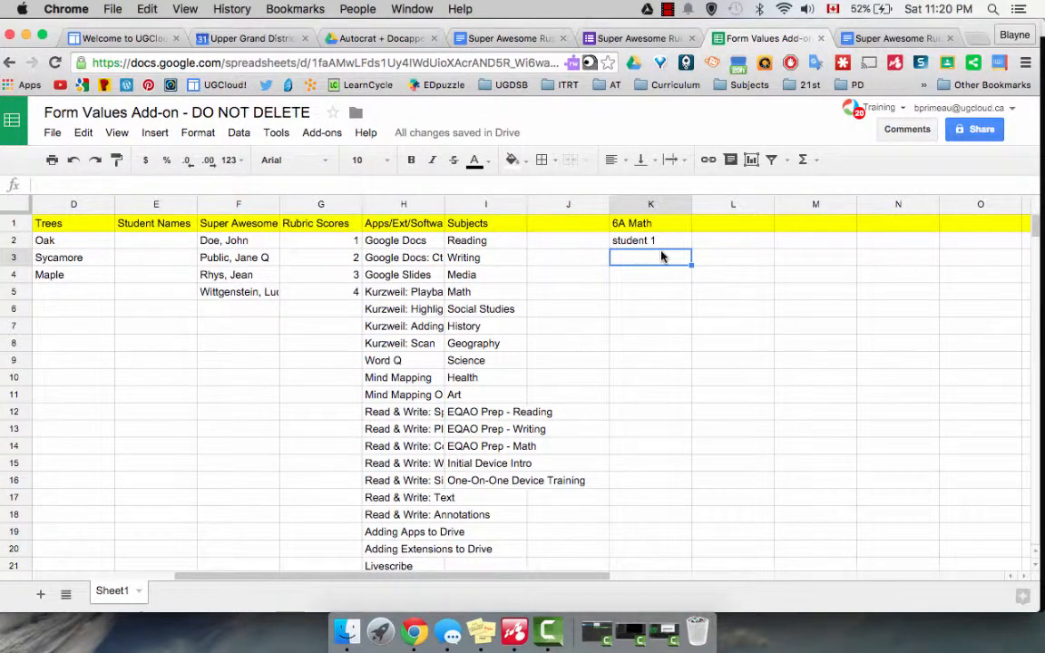
Close the value lists spreadsheet and refresh the Form Values lists in the rubric form.
left_click(822, 40)
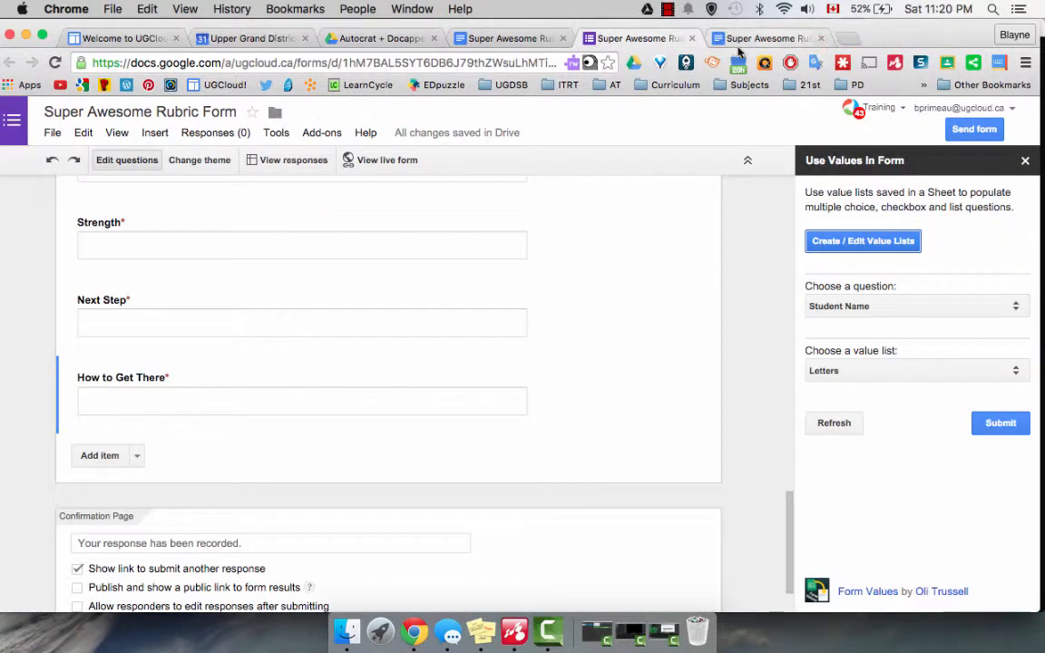
scroll(400, 300, "up", 15)
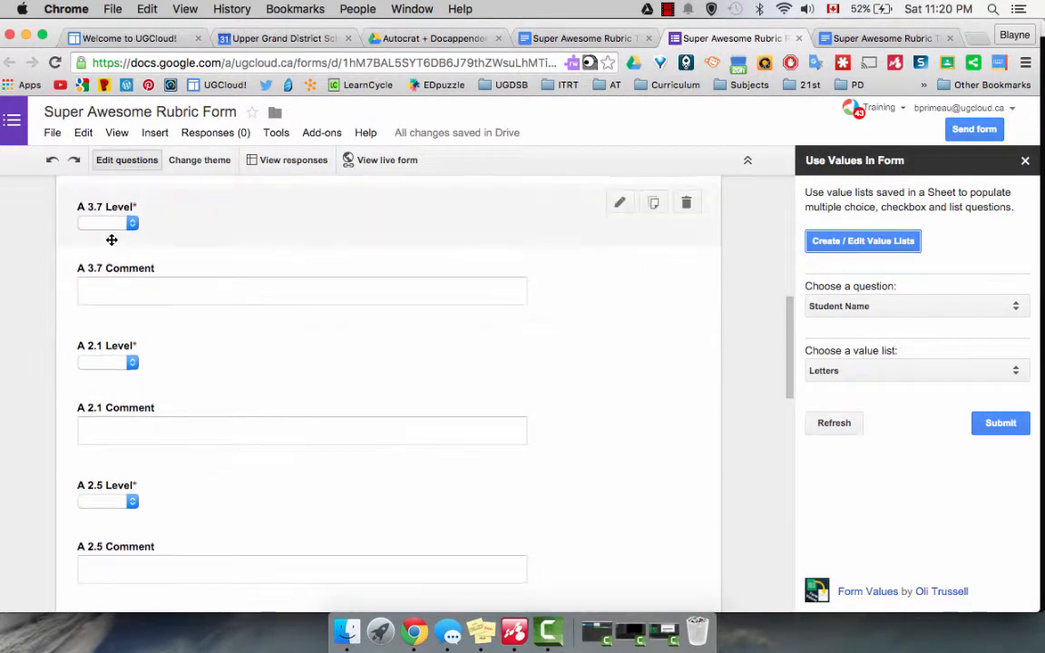
scroll(110, 240, "up", 5)
scroll(111, 240, "up", 4)
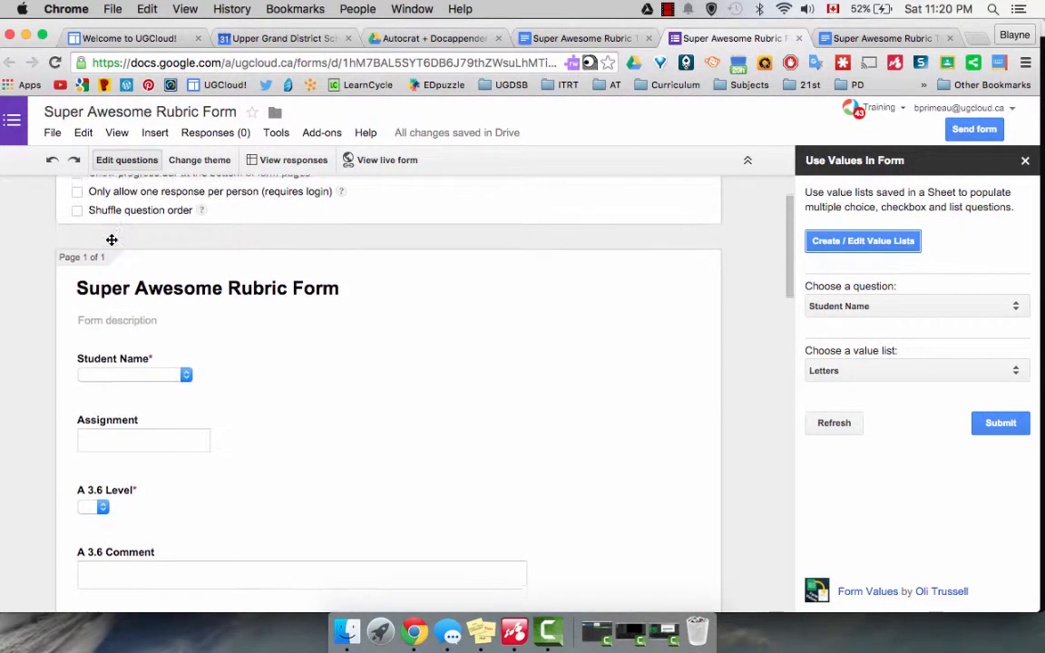
left_click(835, 424)
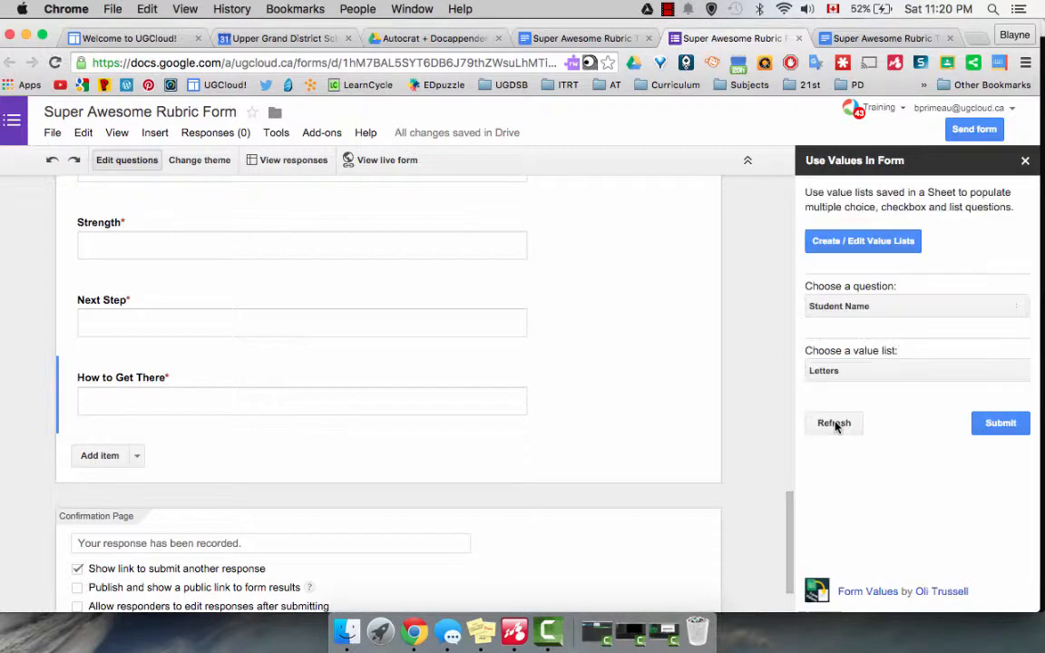
Populate the Student Name question with the Super Awesome value list and dismiss the confirmation.
scroll(416, 247, "up", 10)
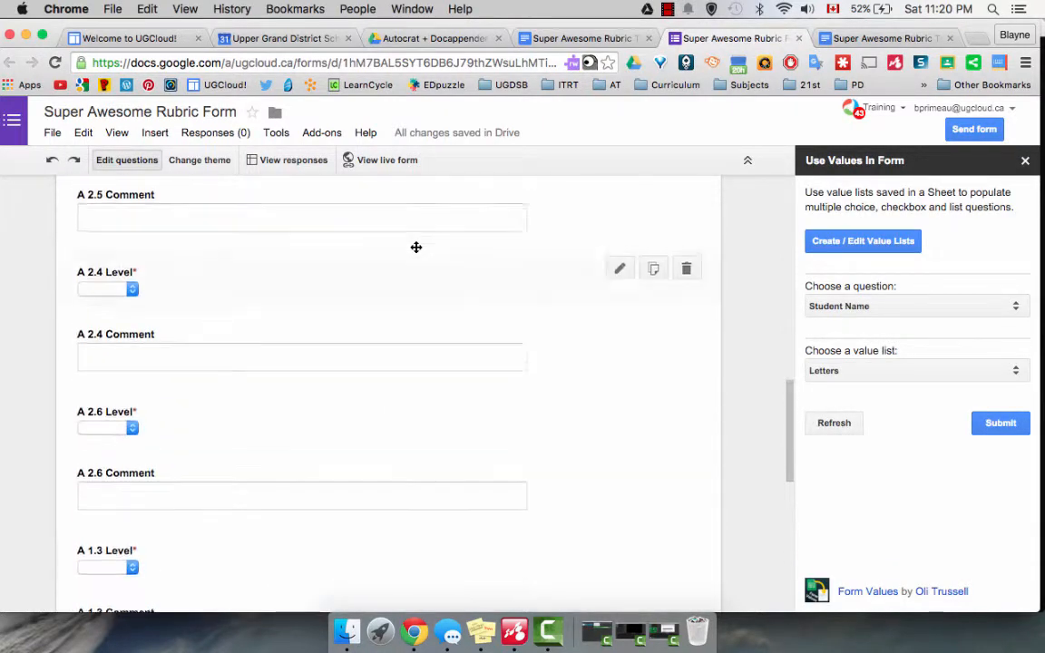
scroll(416, 247, "up", 10)
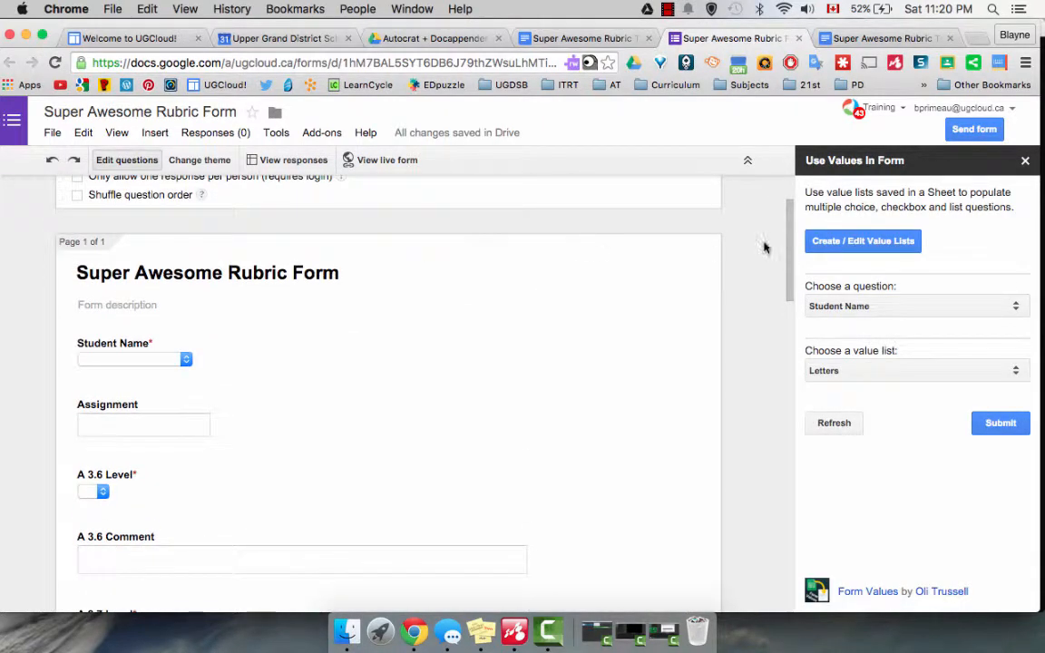
left_click(890, 313)
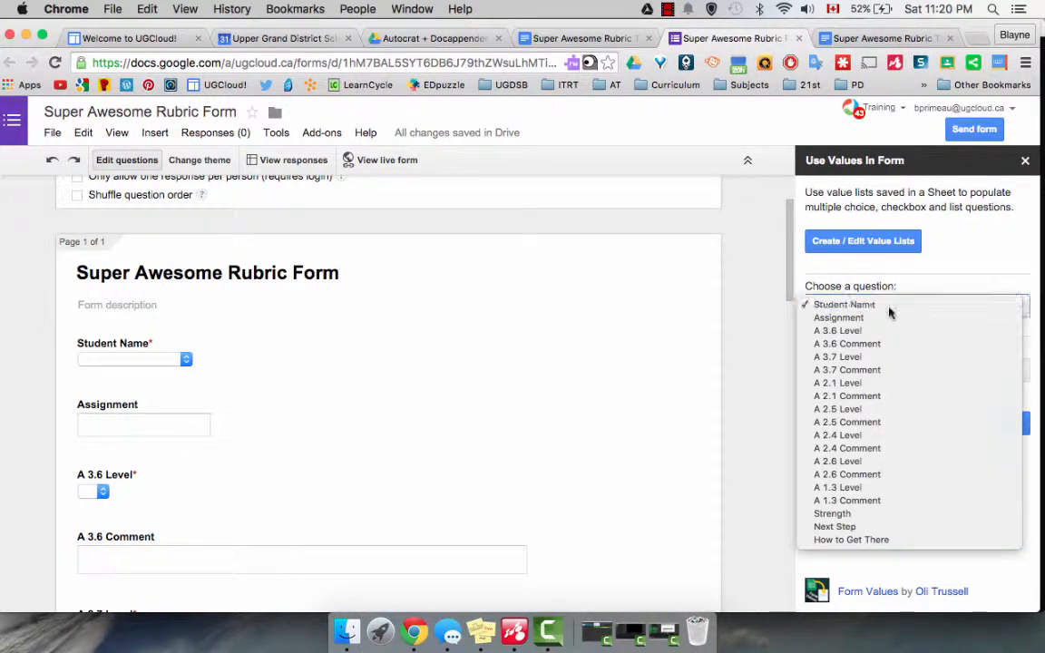
left_click(889, 309)
left_click(932, 374)
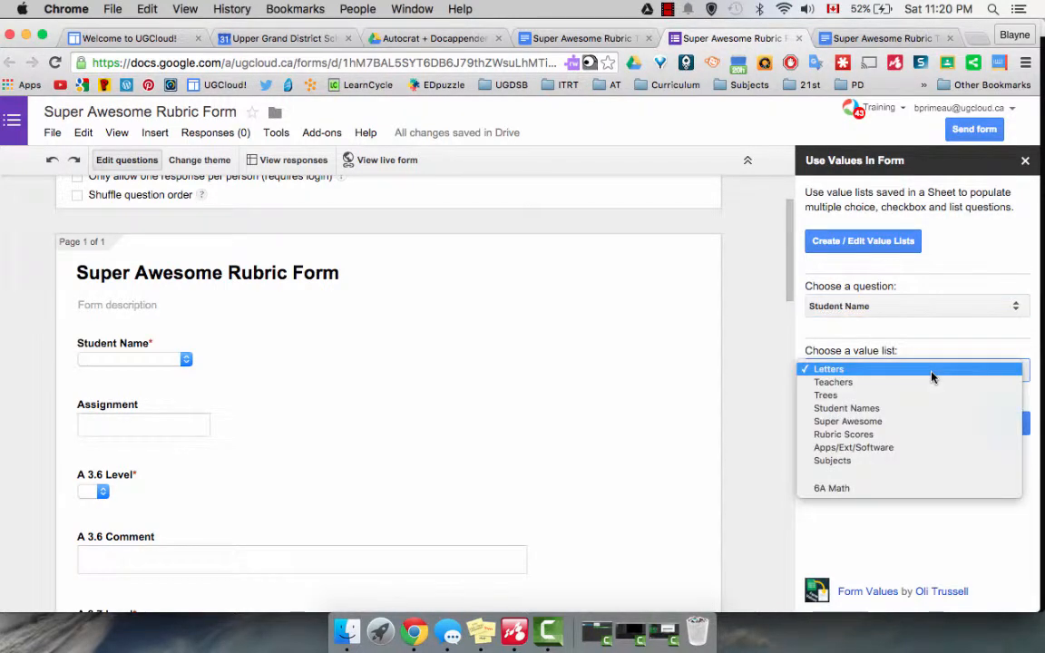
left_click(921, 428)
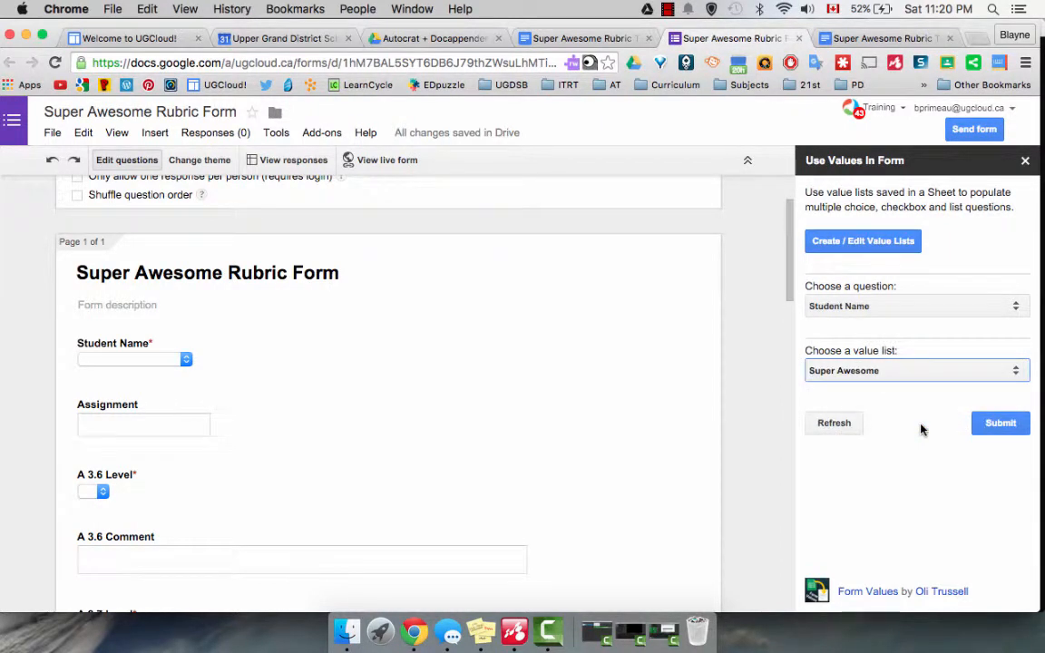
left_click(1018, 424)
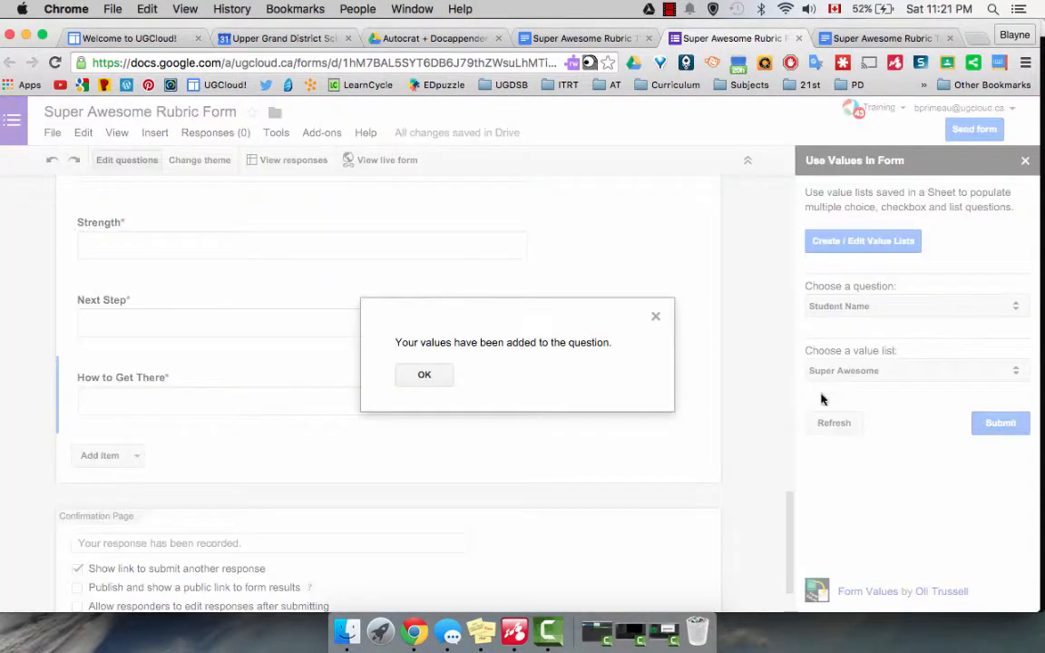
left_click(427, 375)
Open the Student Name question to check its answer options, and close it again.
scroll(359, 348, "up", 10)
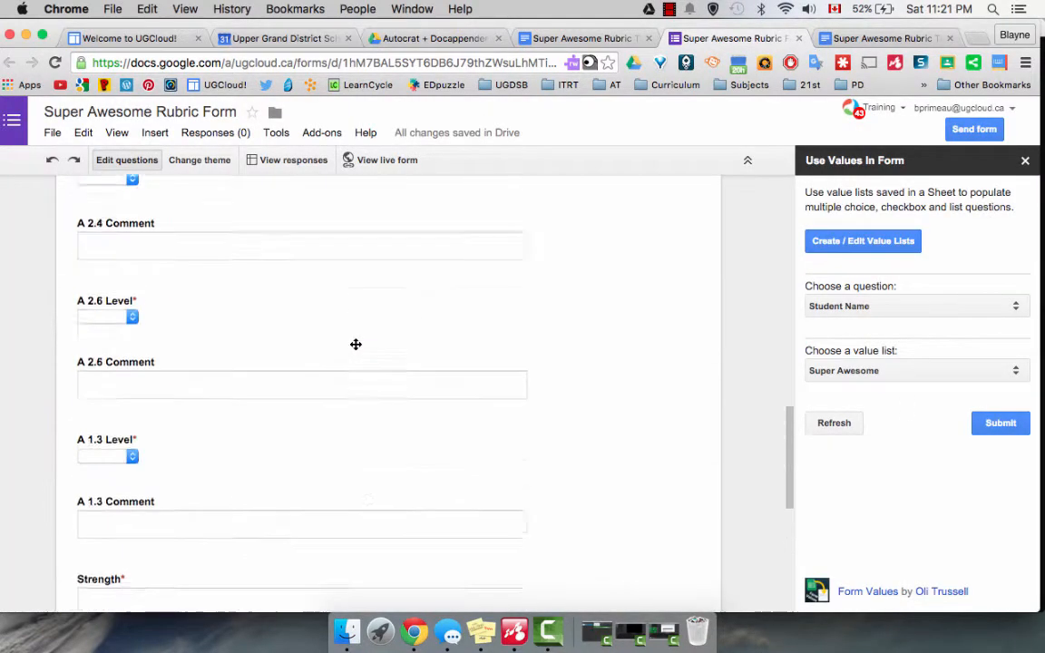
scroll(355, 345, "up", 6)
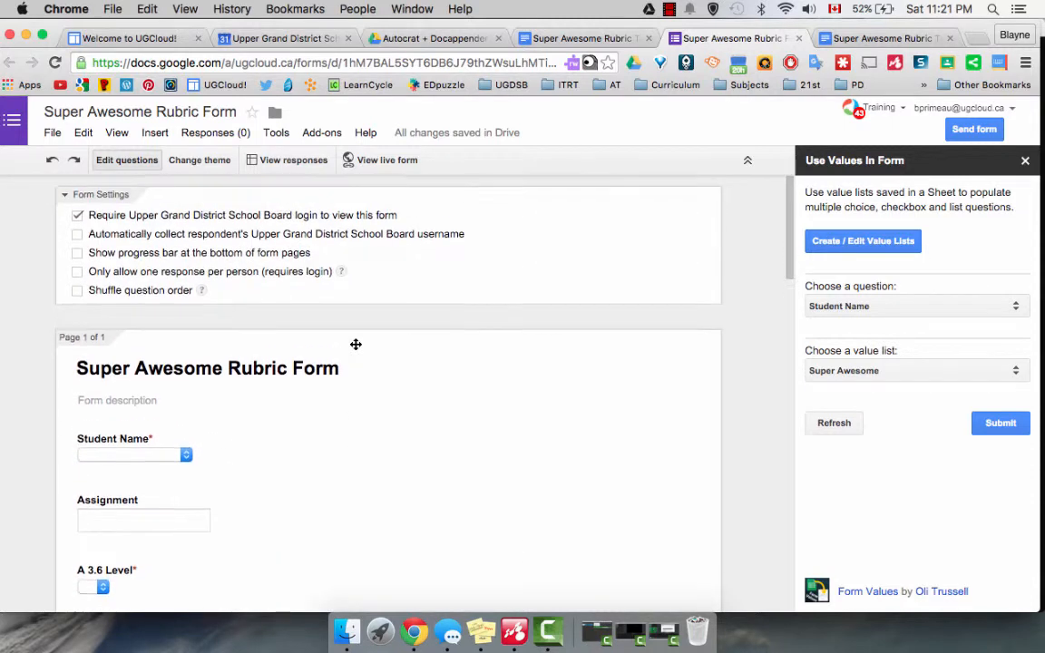
scroll(287, 362, "down", 1)
left_click(275, 366)
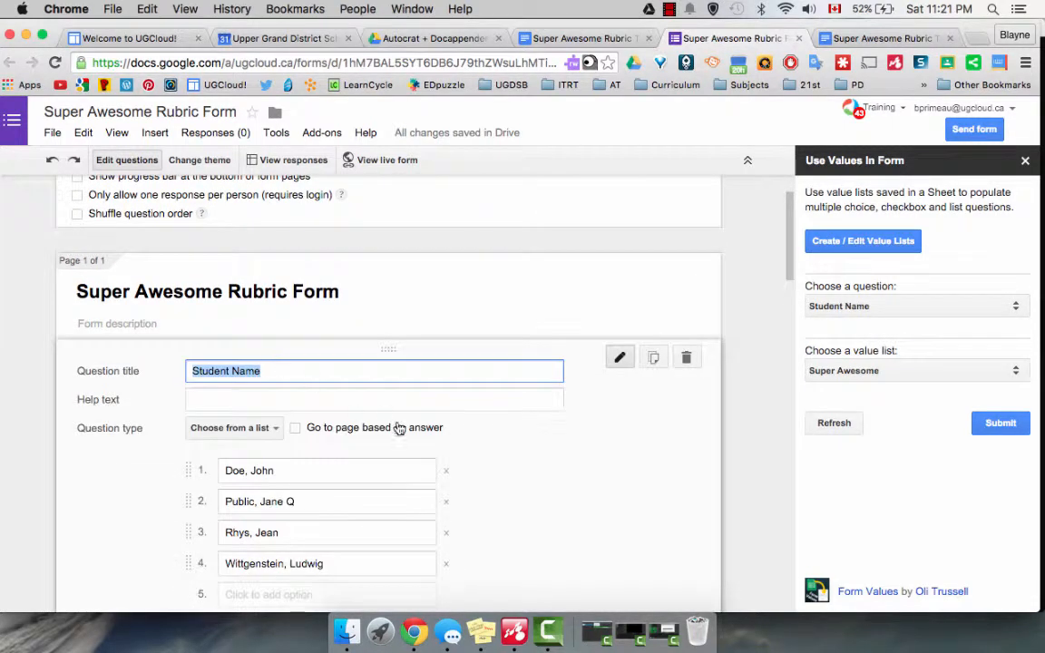
scroll(399, 427, "down", 1)
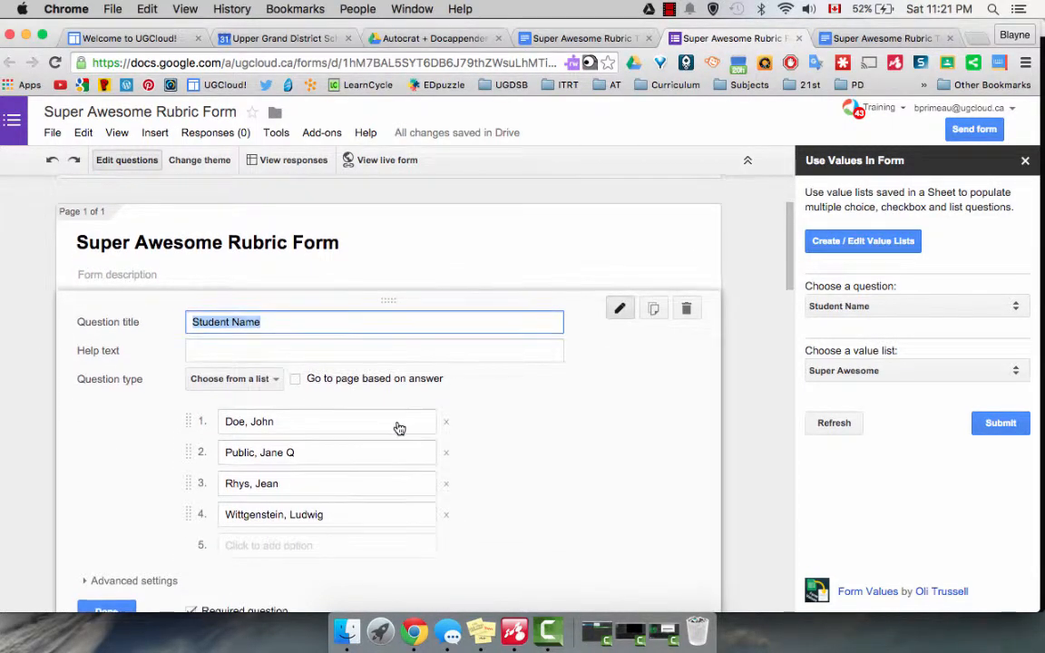
scroll(399, 428, "down", 2)
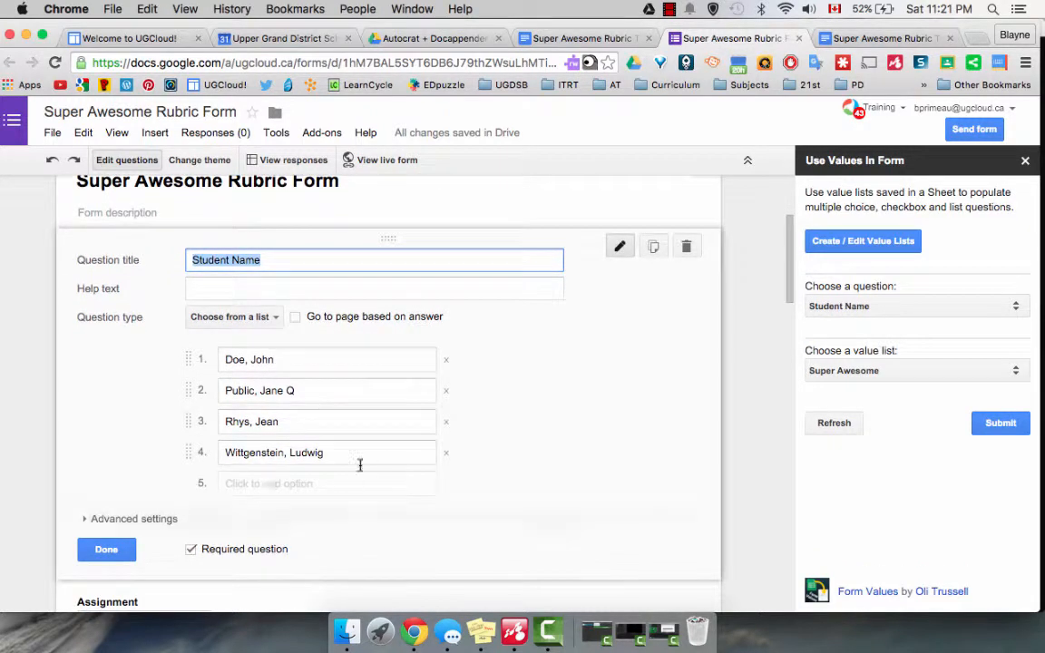
left_click(132, 549)
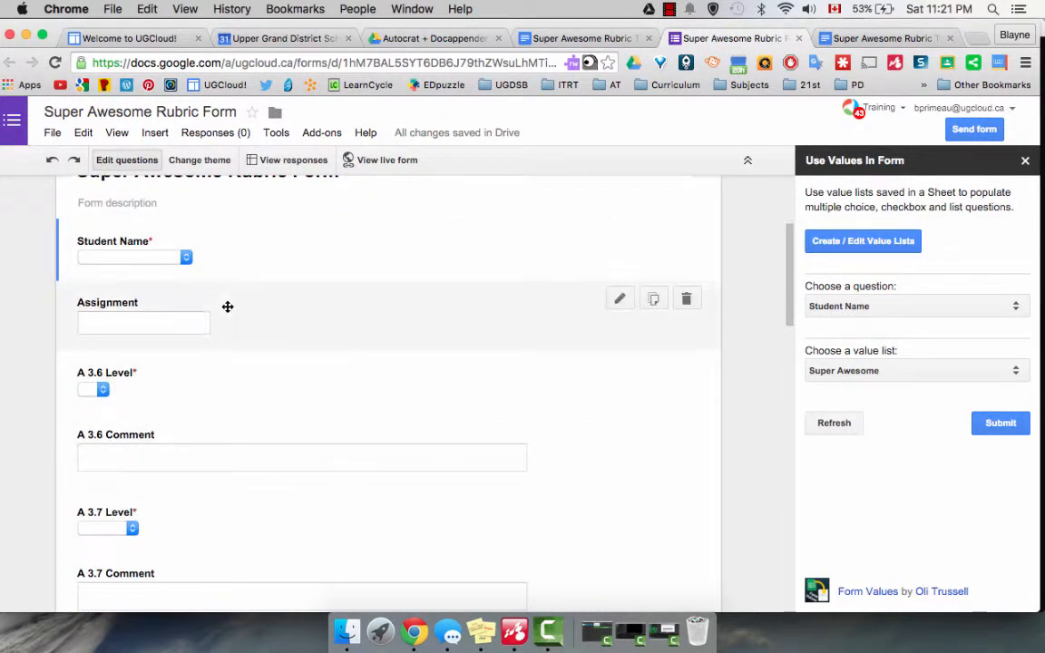
Open the A 3.6 Level question to check its answer options, and close it again.
left_click(99, 392)
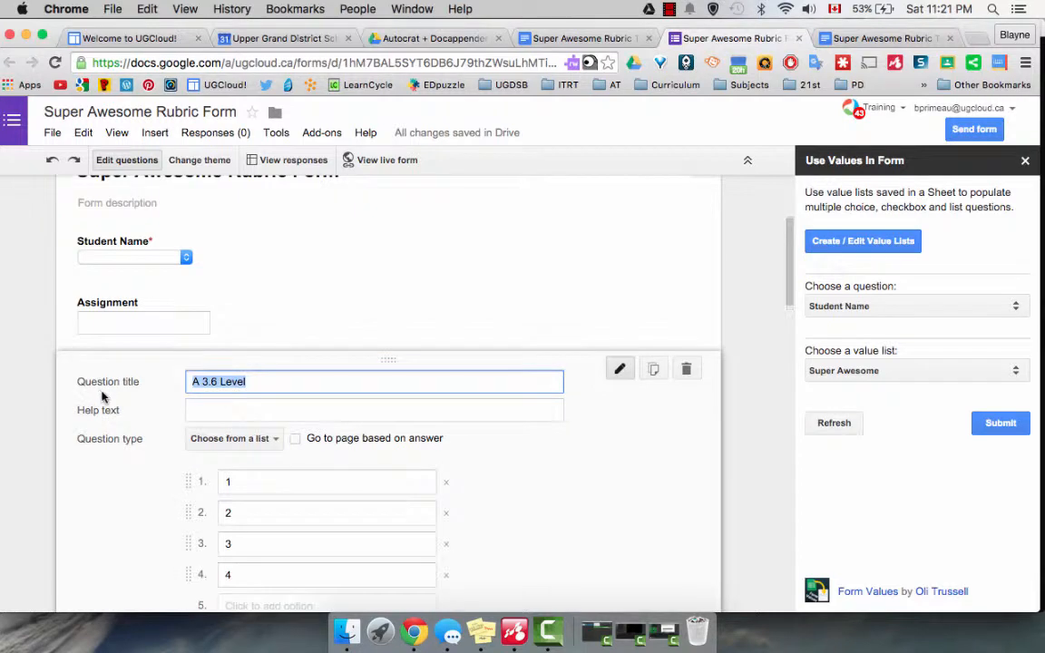
scroll(193, 424, "down", 3)
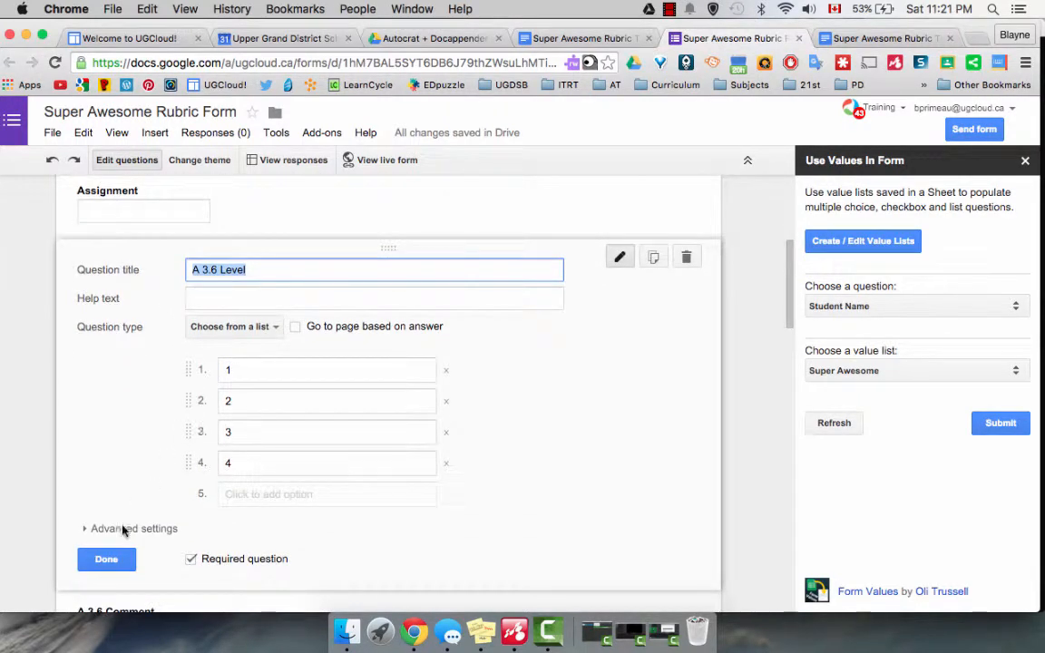
left_click(102, 557)
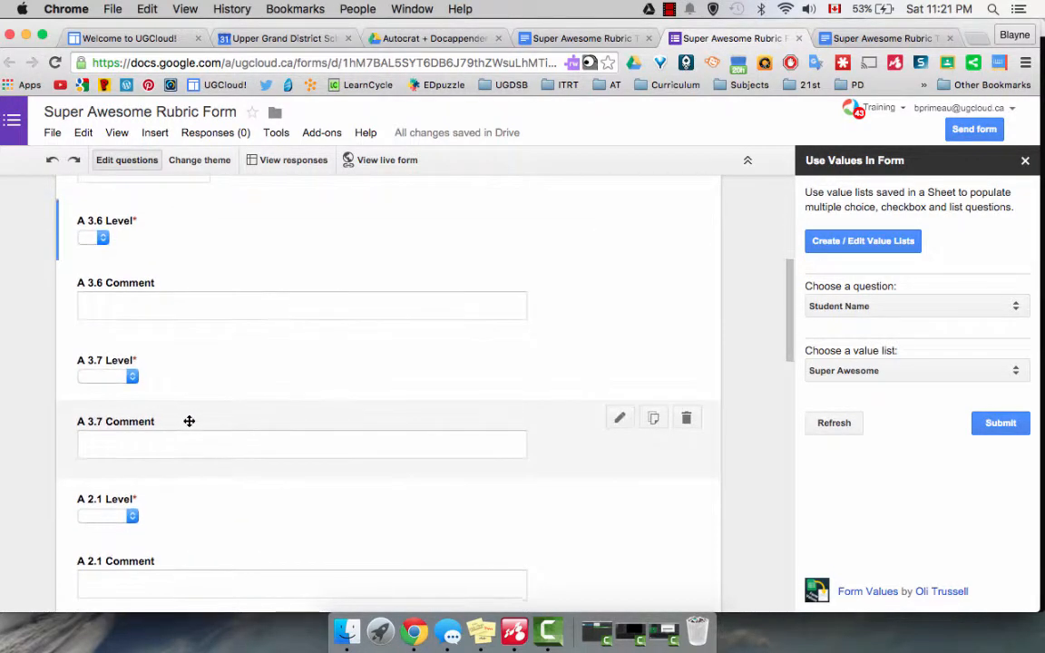
Populate the A 3.7 Level question with the Rubric Scores value list and dismiss the confirmation.
left_click(991, 310)
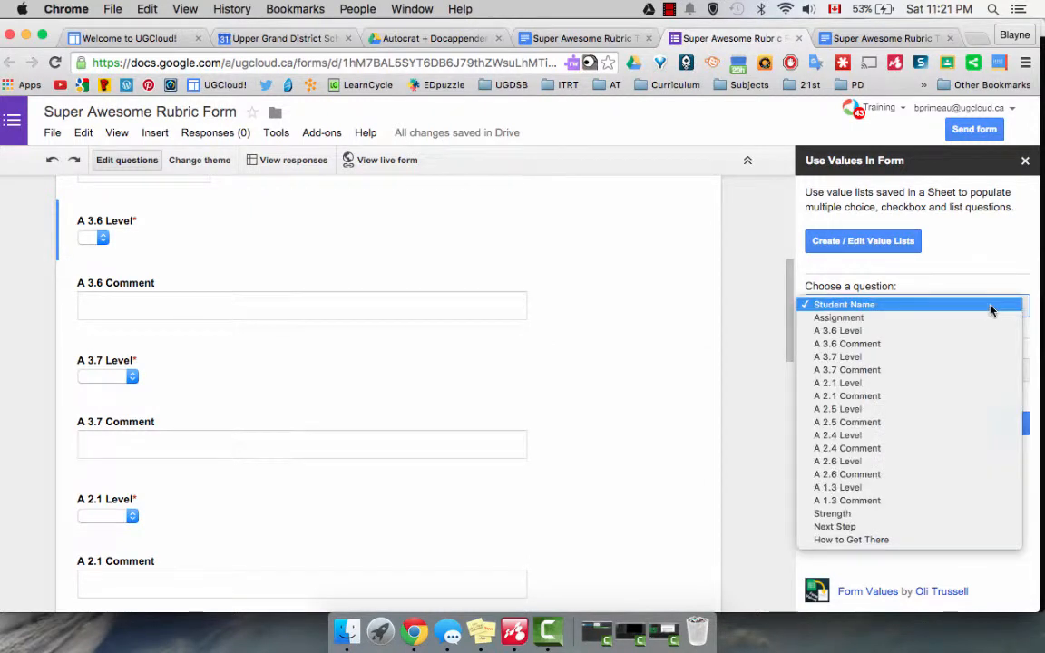
left_click(968, 357)
left_click(969, 371)
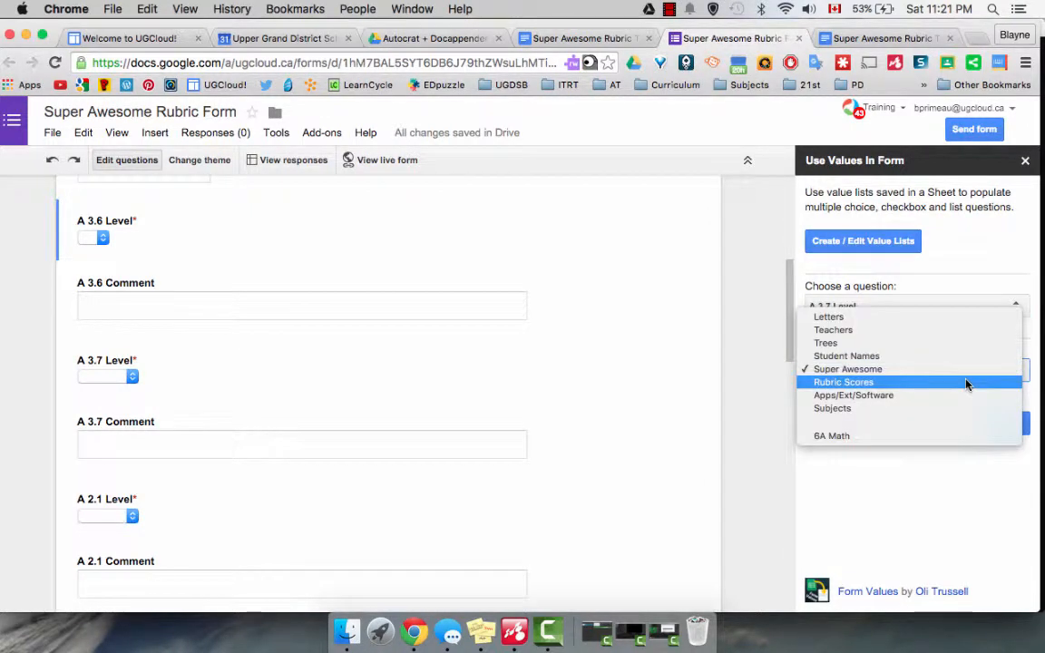
left_click(966, 382)
left_click(996, 423)
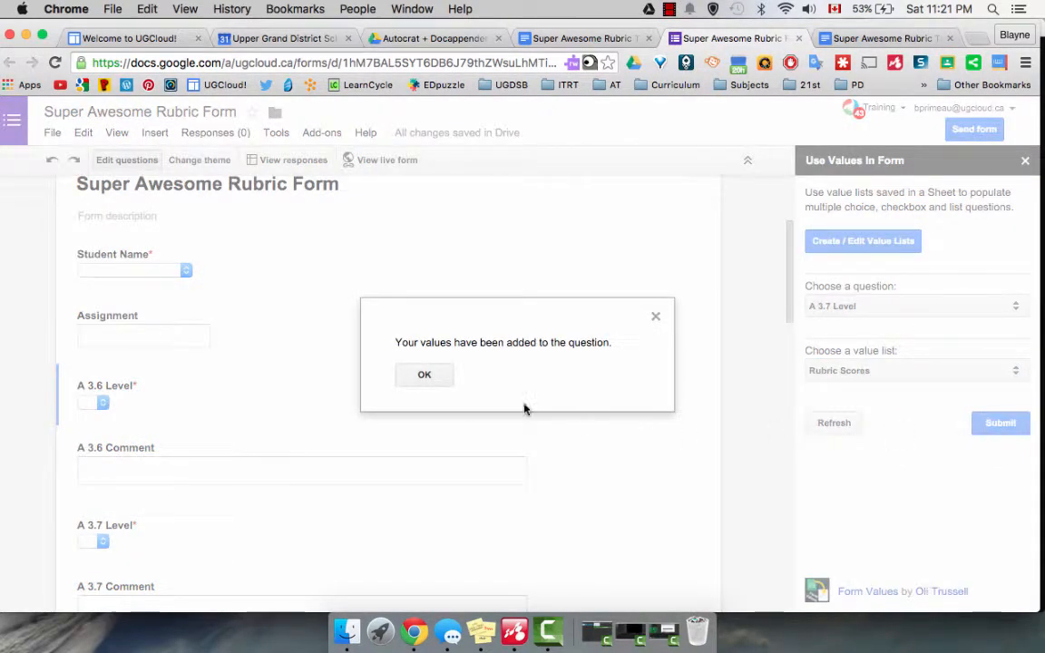
left_click(427, 377)
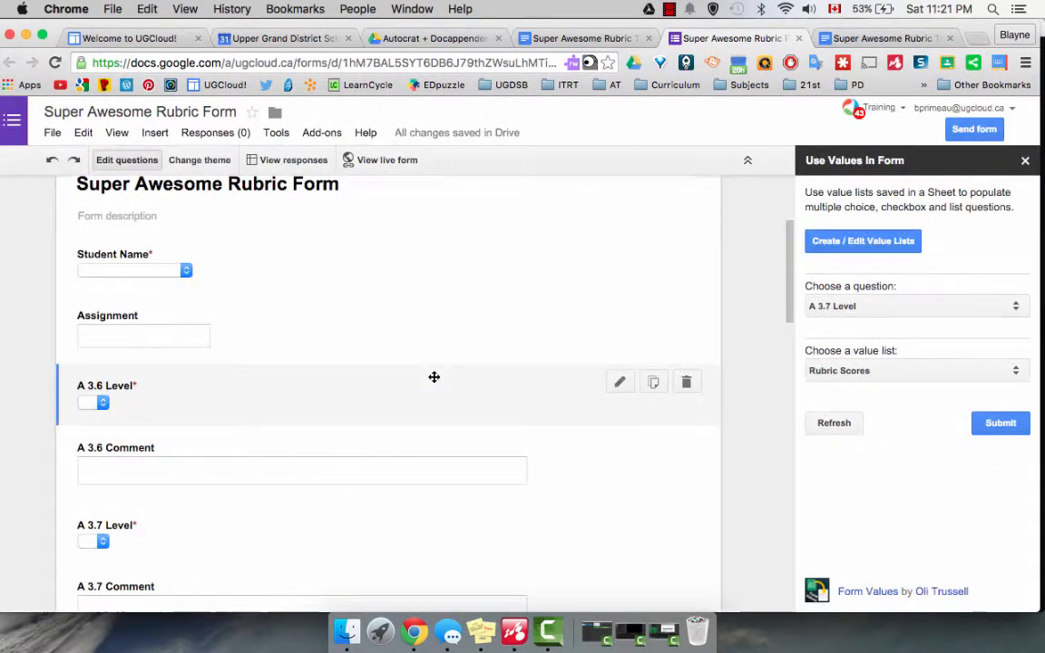
Populate the A 2.1 Level and A 2.5 Level questions with the Rubric Scores value list, dismissing each confirmation.
left_click(1010, 307)
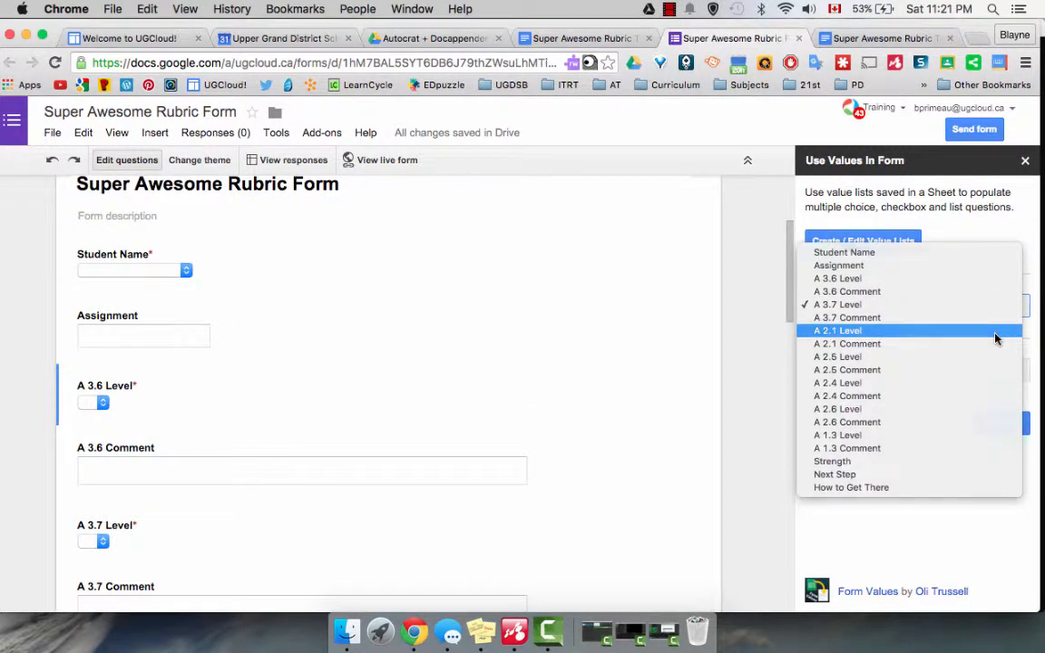
left_click(998, 332)
left_click(993, 427)
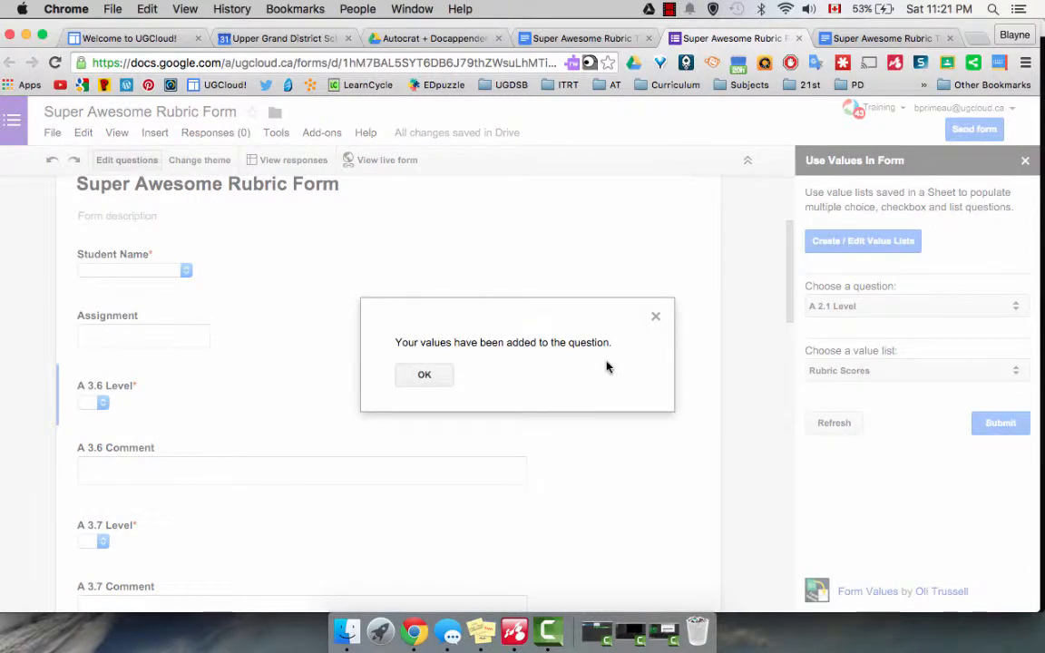
left_click(424, 377)
left_click(981, 302)
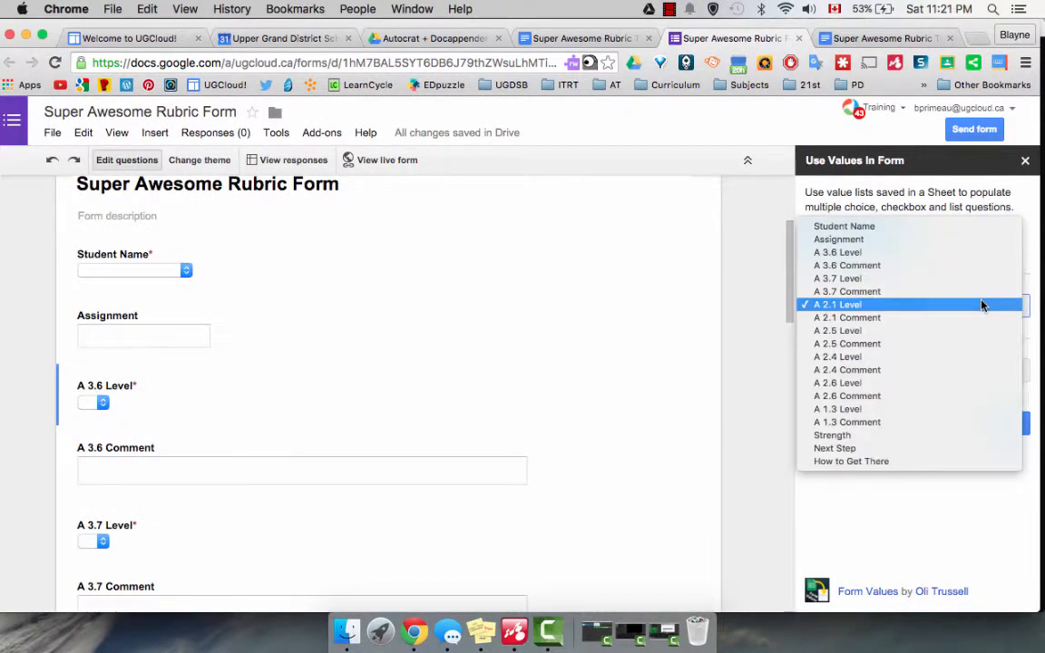
left_click(964, 333)
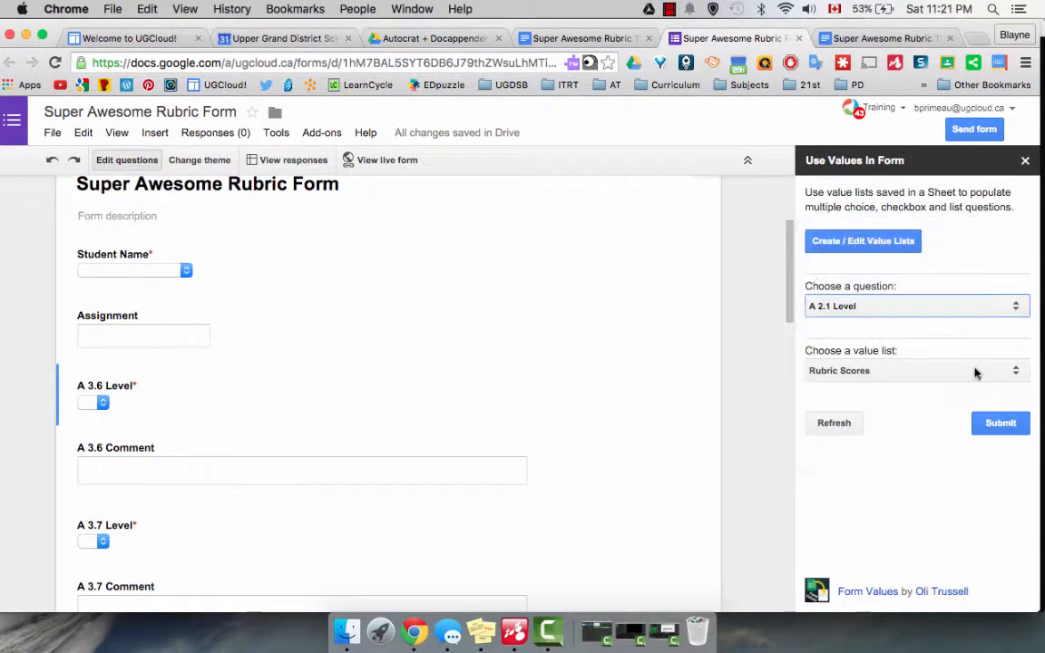
left_click(994, 426)
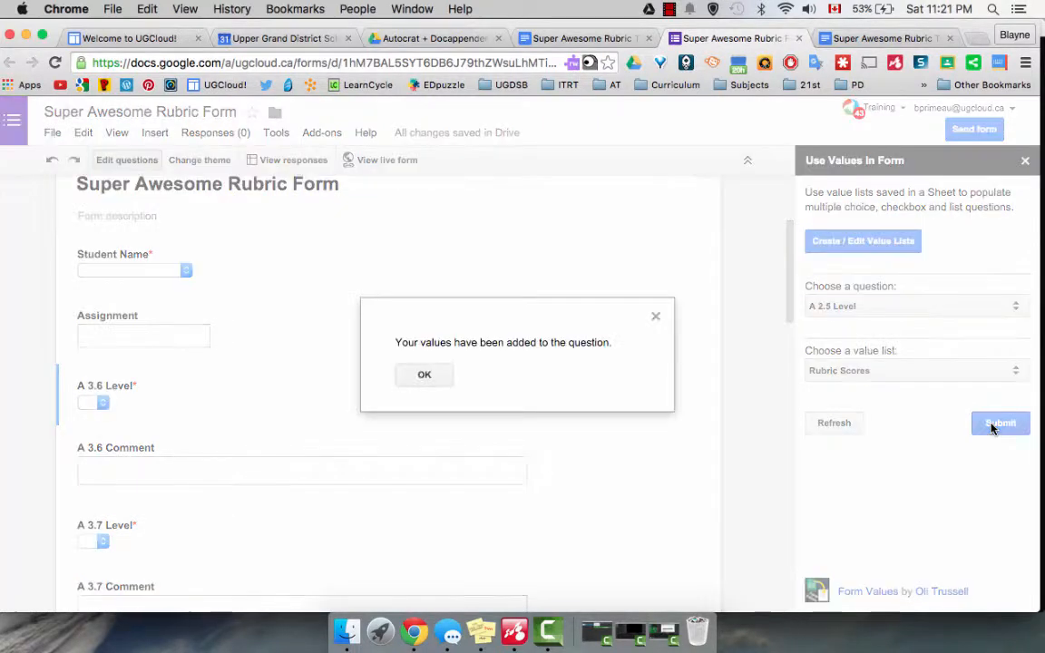
left_click(430, 372)
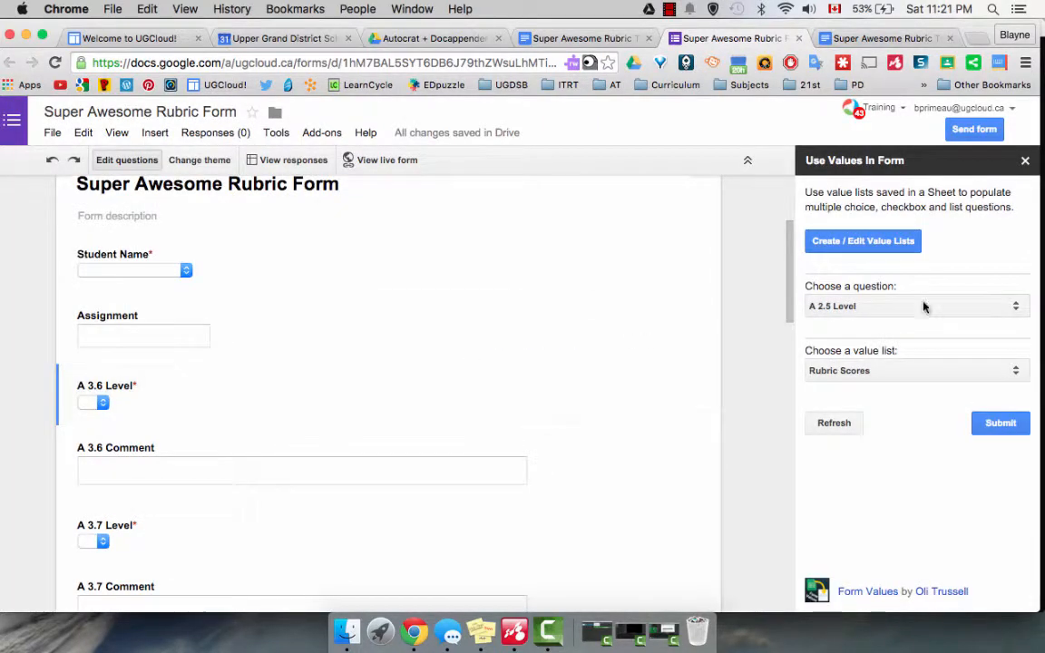
Populate the A 2.4 Level and A 2.6 Level questions with the Rubric Scores value list, dismissing each confirmation.
left_click(1001, 306)
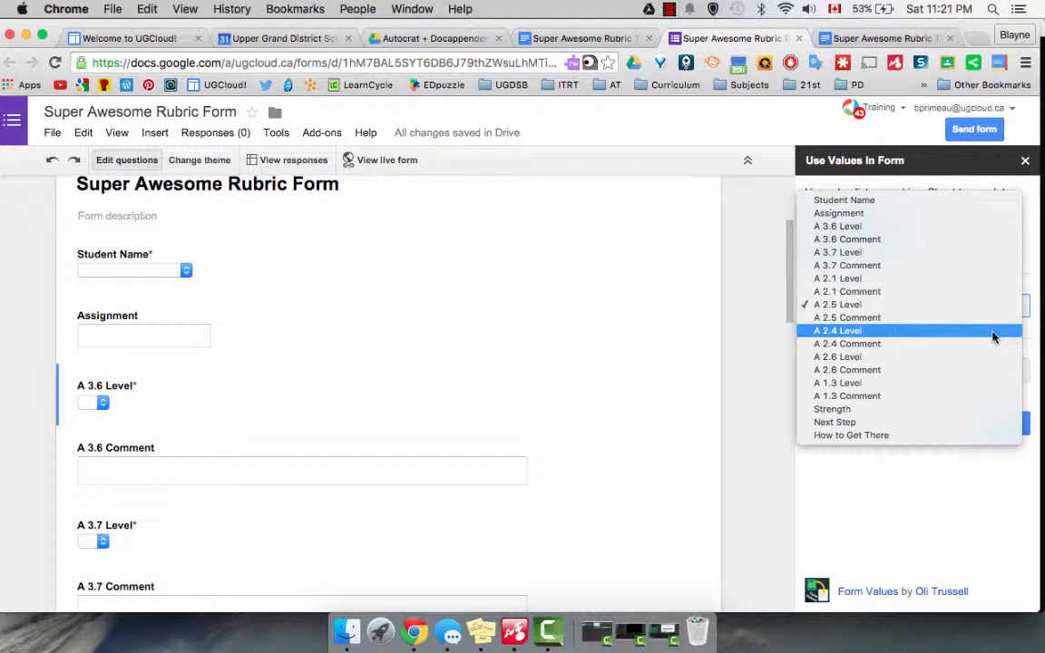
left_click(993, 337)
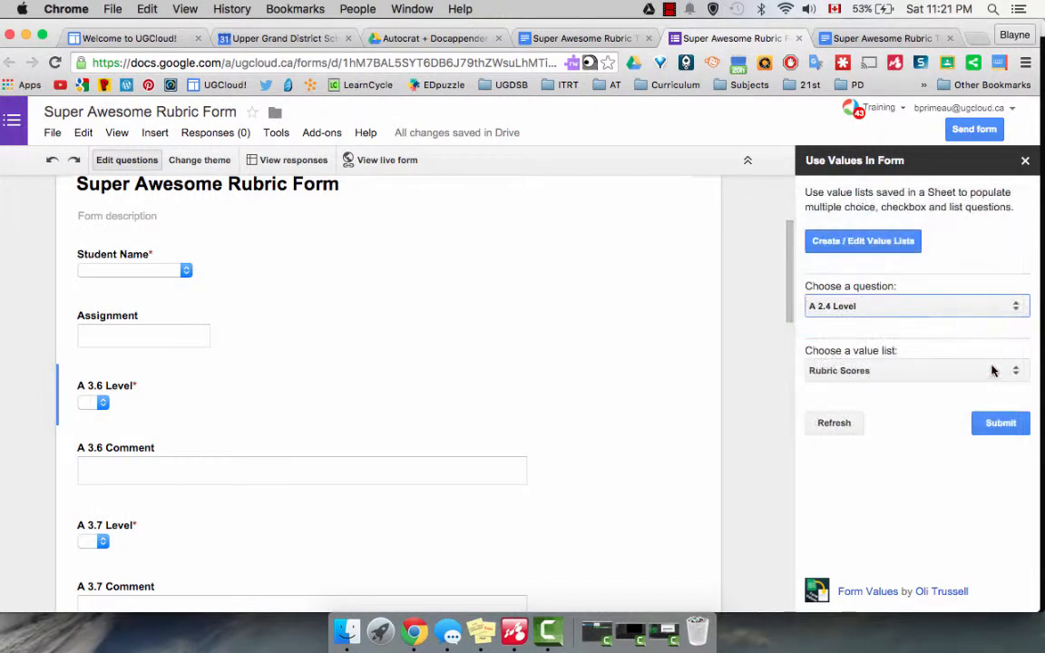
left_click(1001, 422)
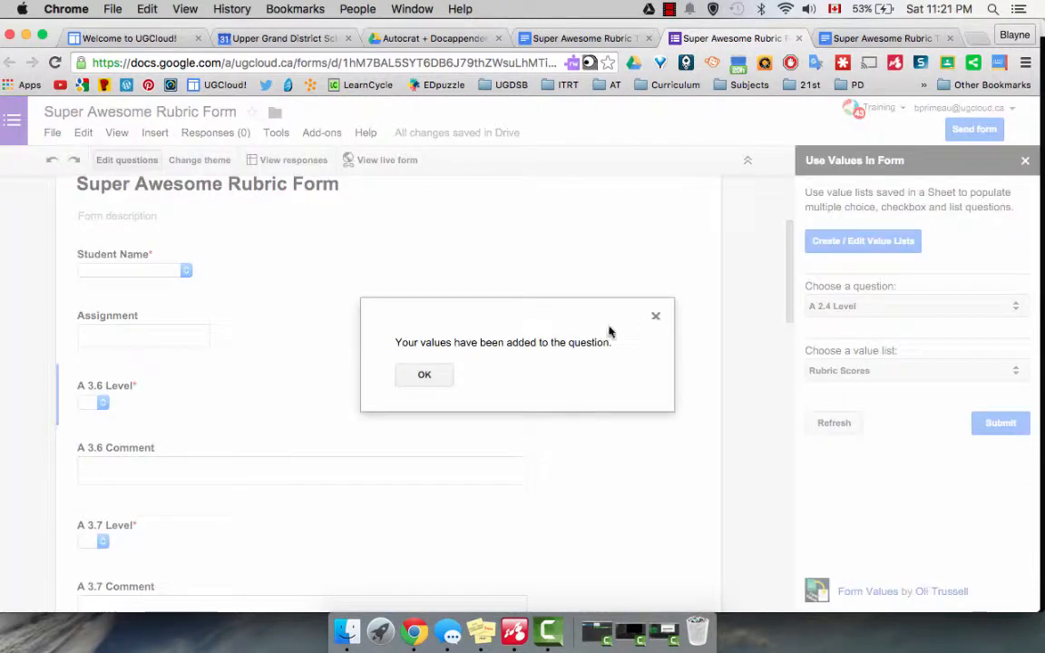
left_click(424, 375)
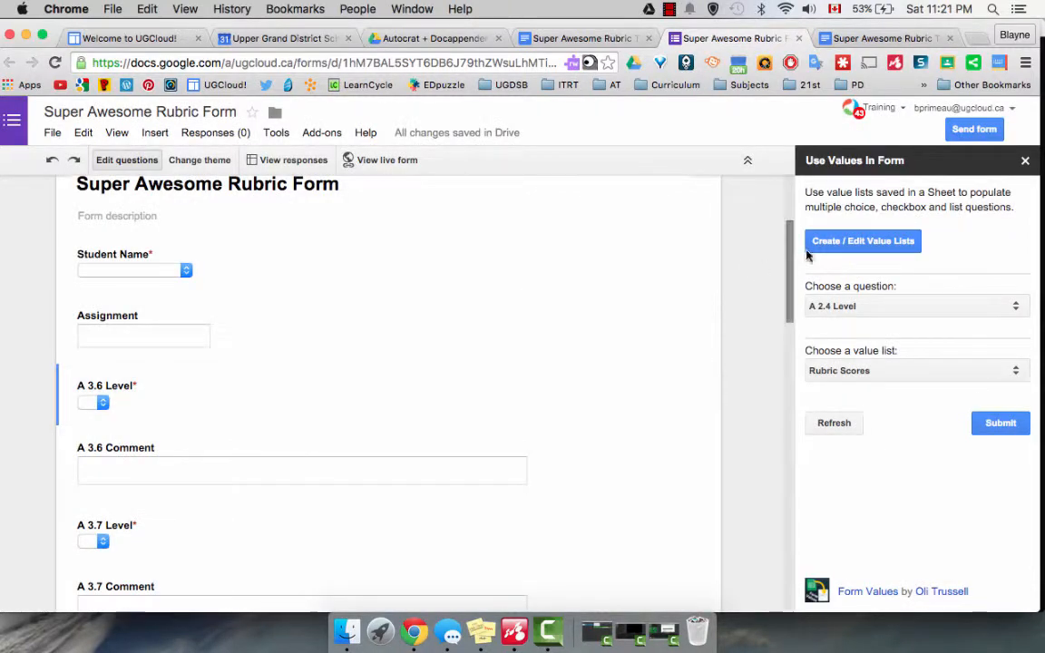
left_click(934, 305)
left_click(934, 332)
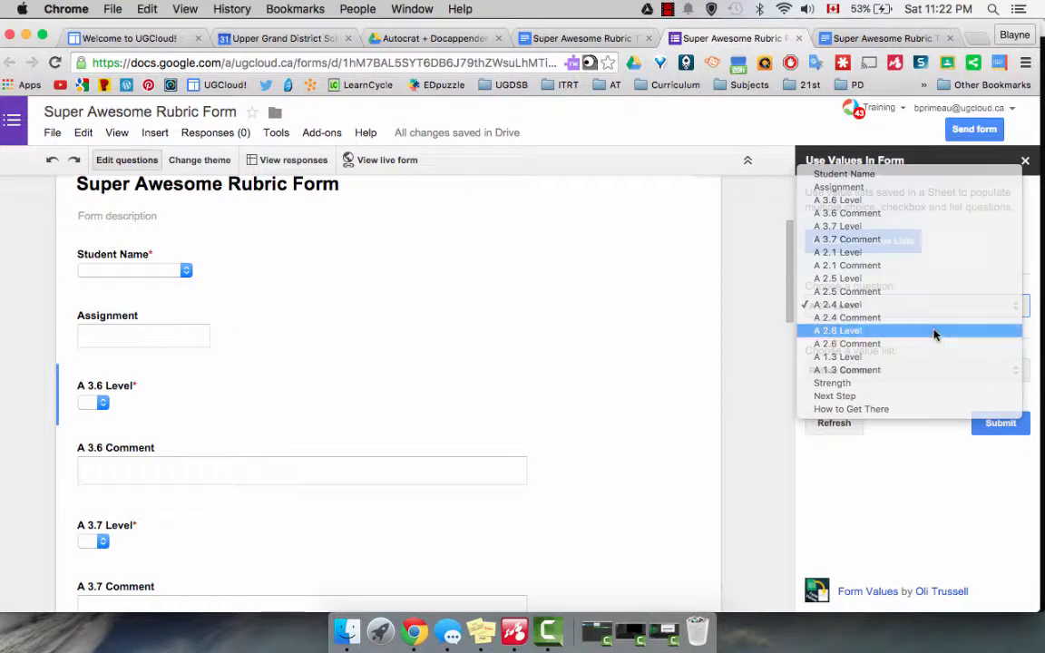
left_click(998, 424)
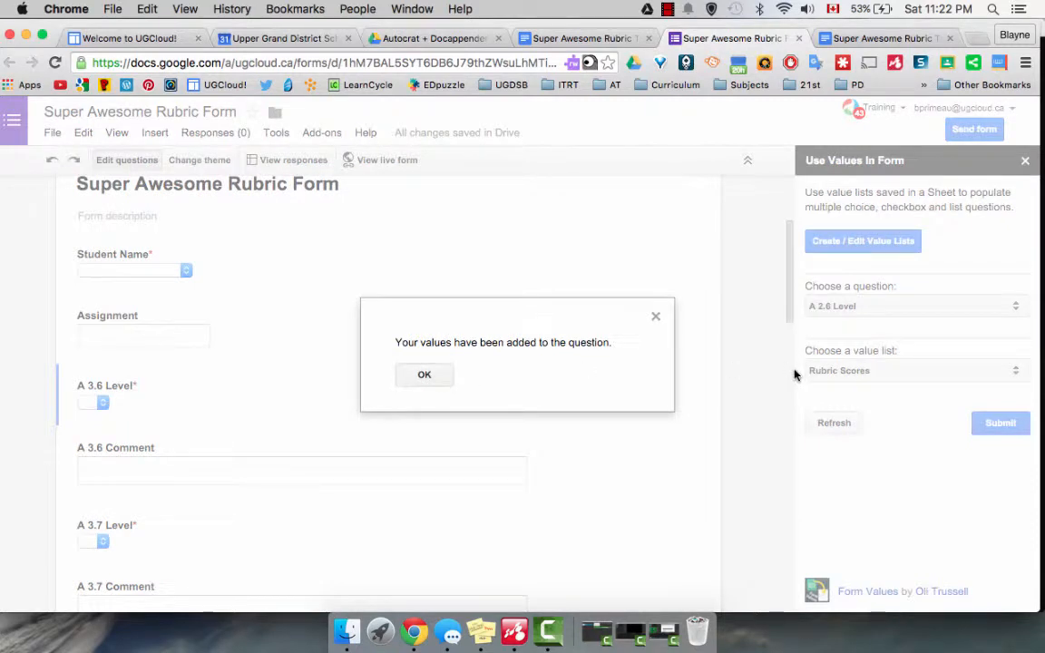
left_click(444, 373)
Populate the A 1.3 Level question with the Rubric Scores value list and dismiss the confirmation.
left_click(880, 306)
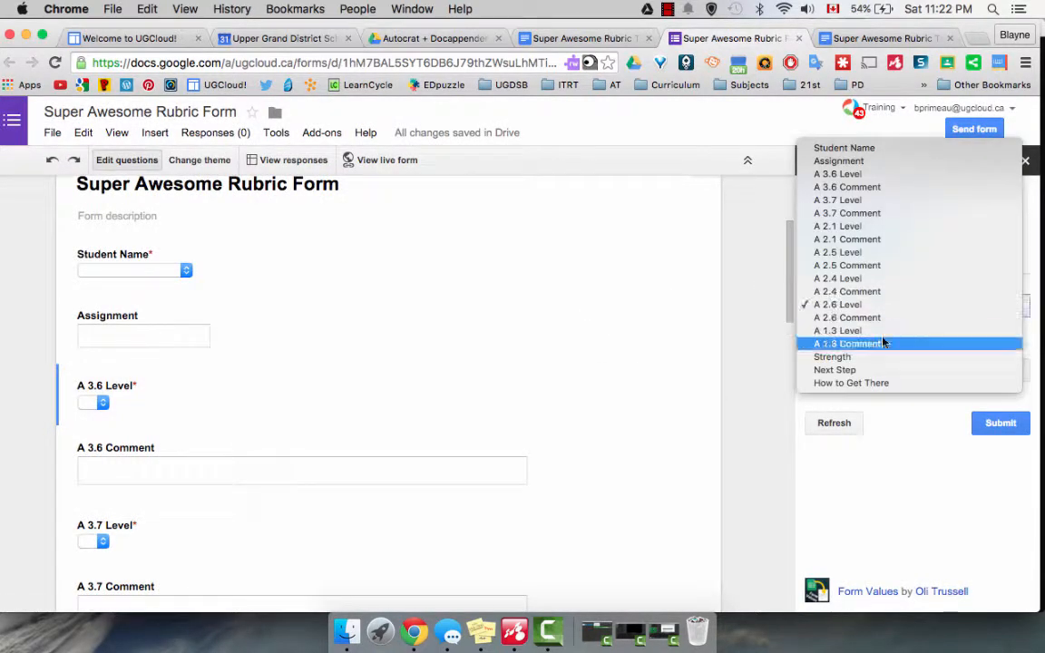
left_click(884, 331)
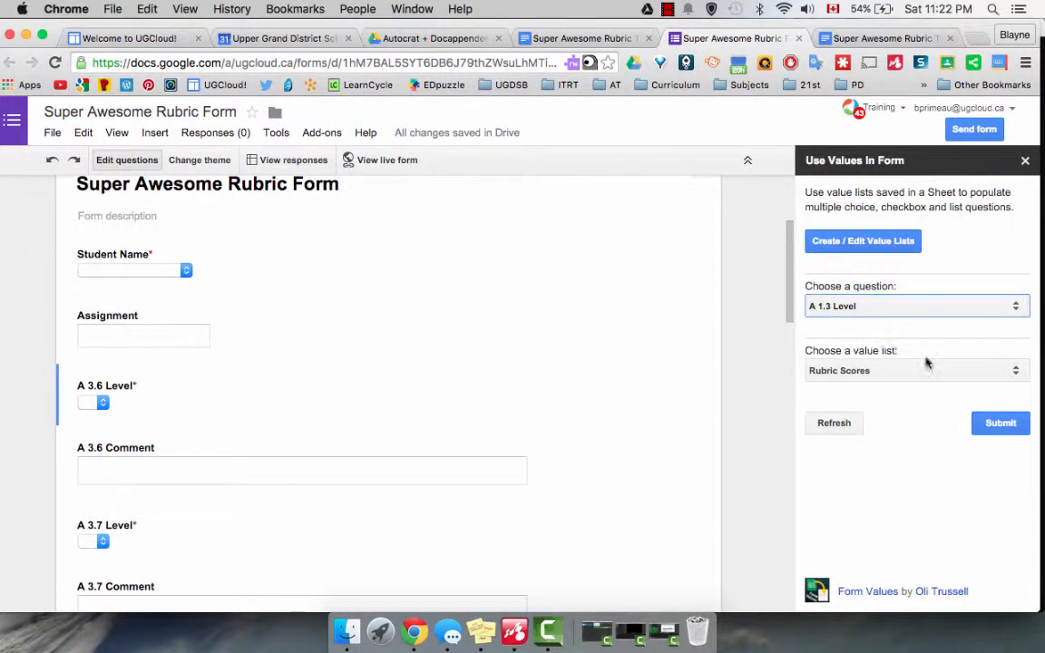
left_click(1012, 430)
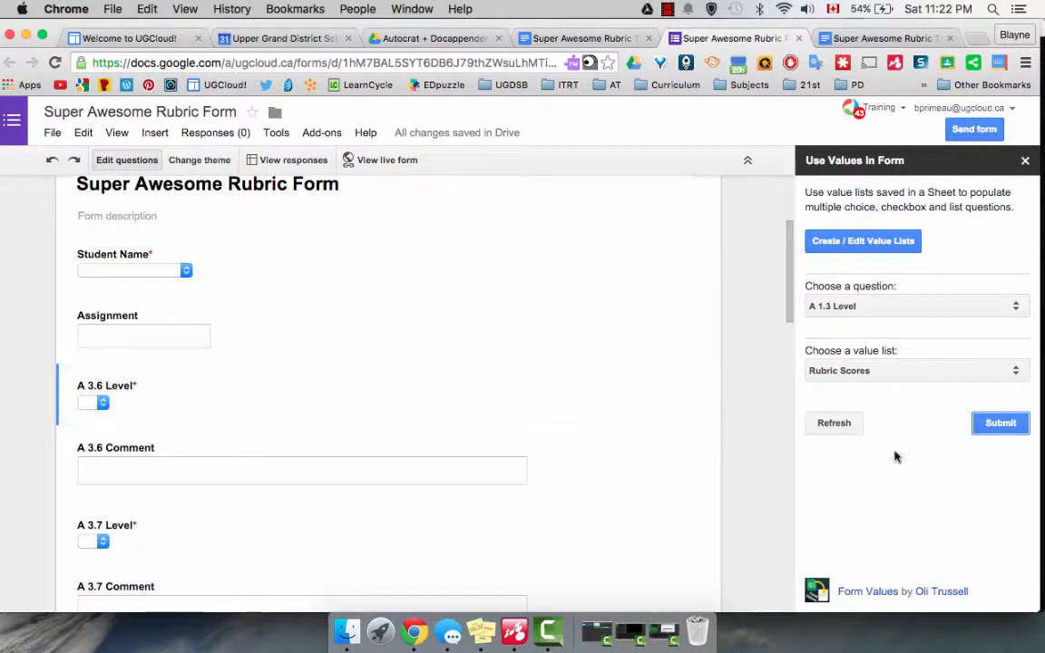
left_click(438, 373)
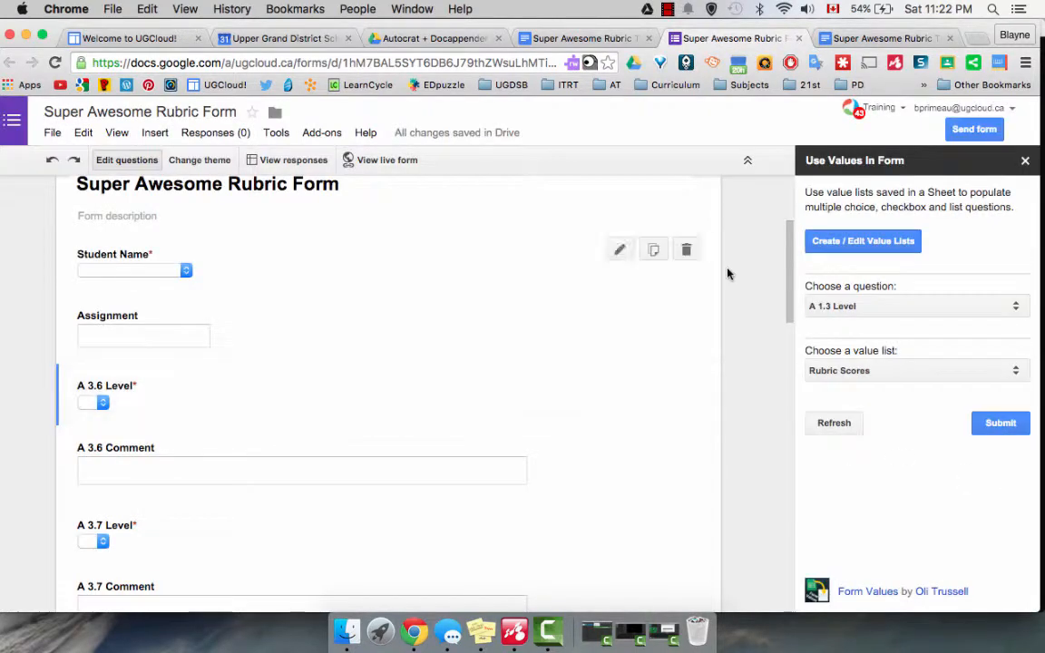
Open the value lists spreadsheet, look through its saved choice columns, and return to the rubric form.
left_click(840, 242)
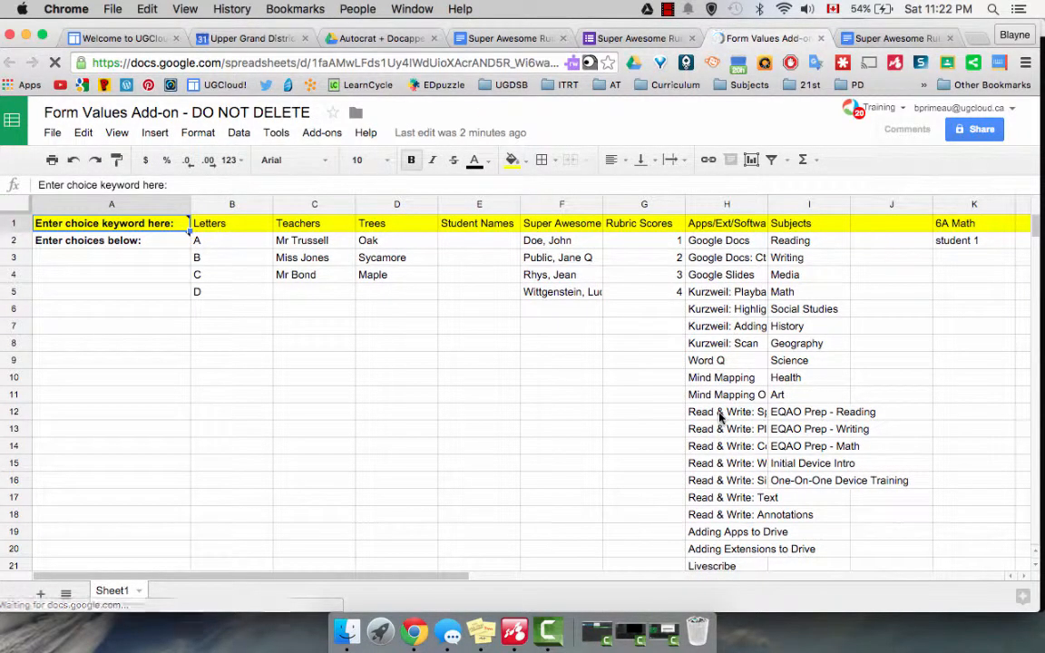
scroll(721, 243, "down", 3)
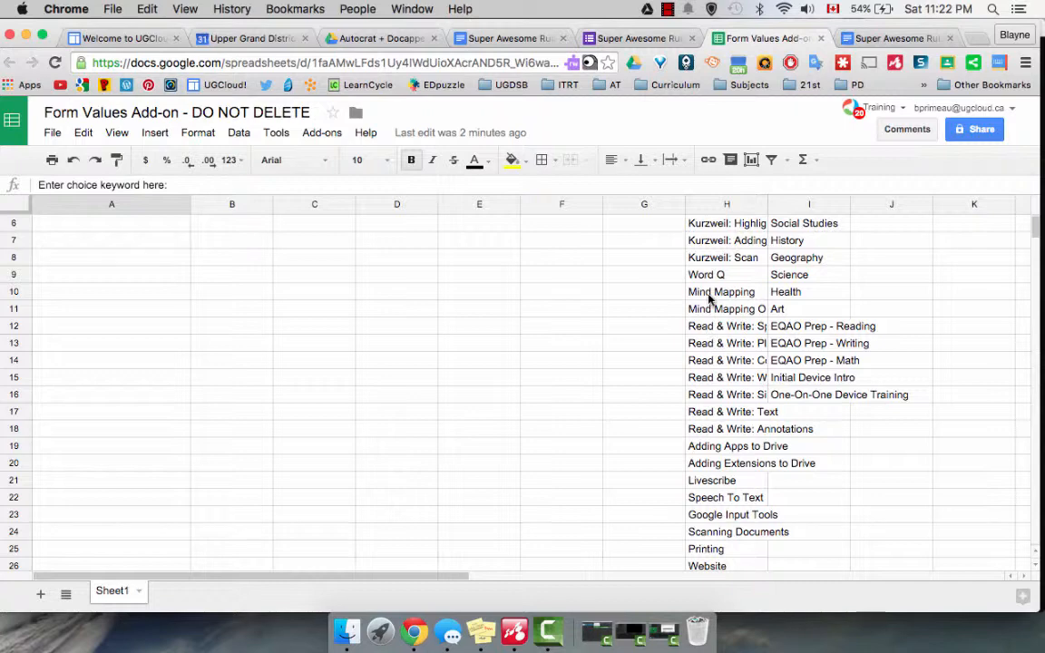
scroll(709, 300, "up", 3)
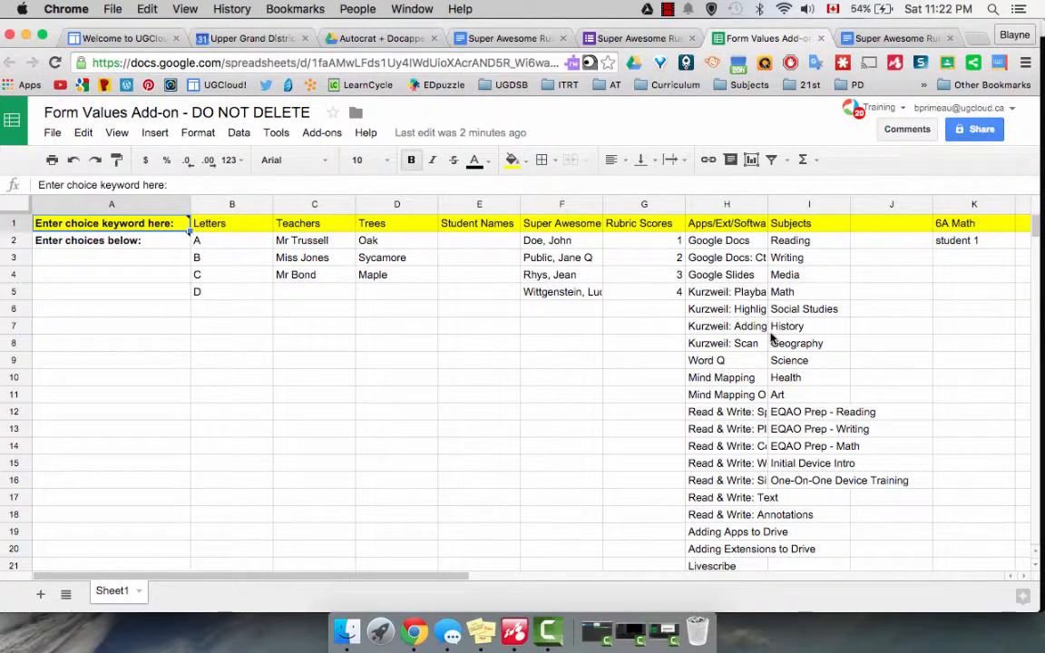
left_click(617, 38)
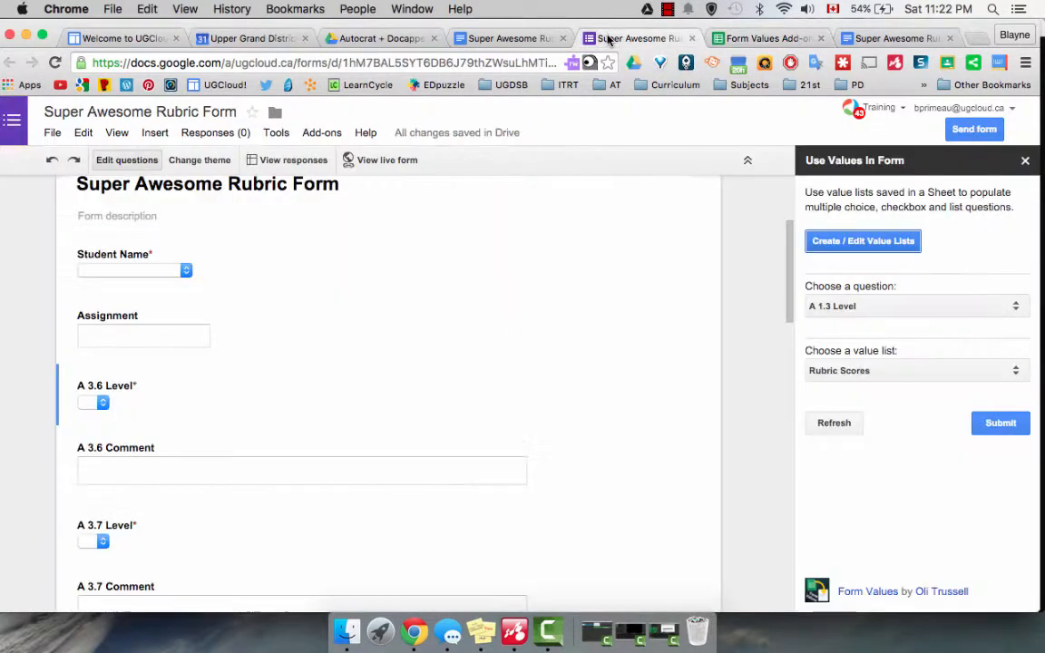
scroll(473, 393, "up", 1)
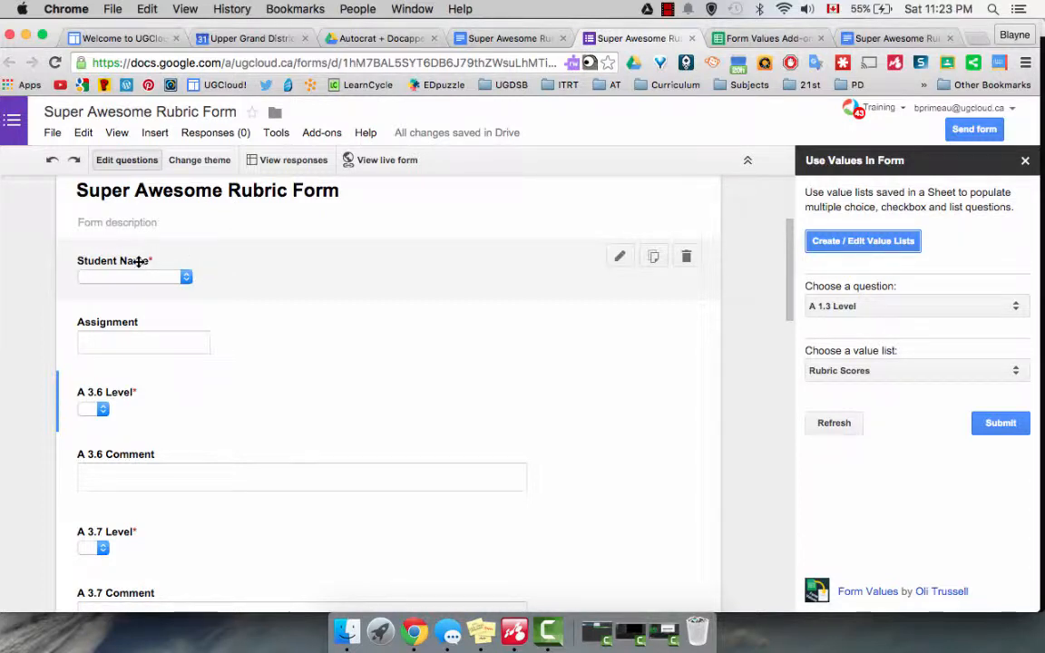
Review the tags in the Super Awesome Rubric Template and compare them with the question titles throughout the rubric form.
left_click(495, 38)
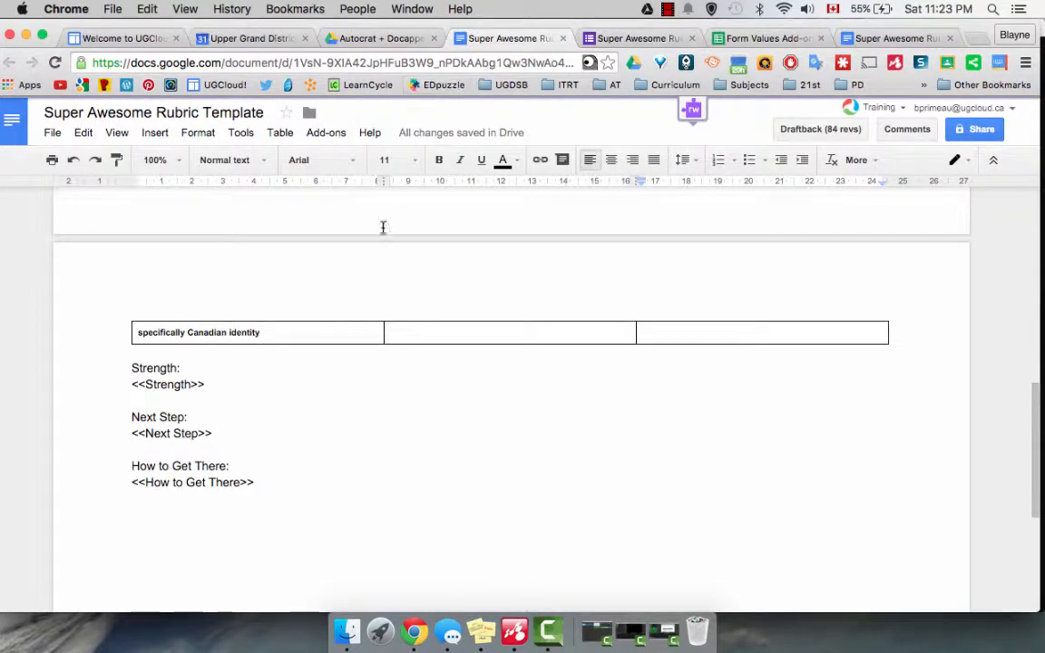
scroll(367, 272, "up", 10)
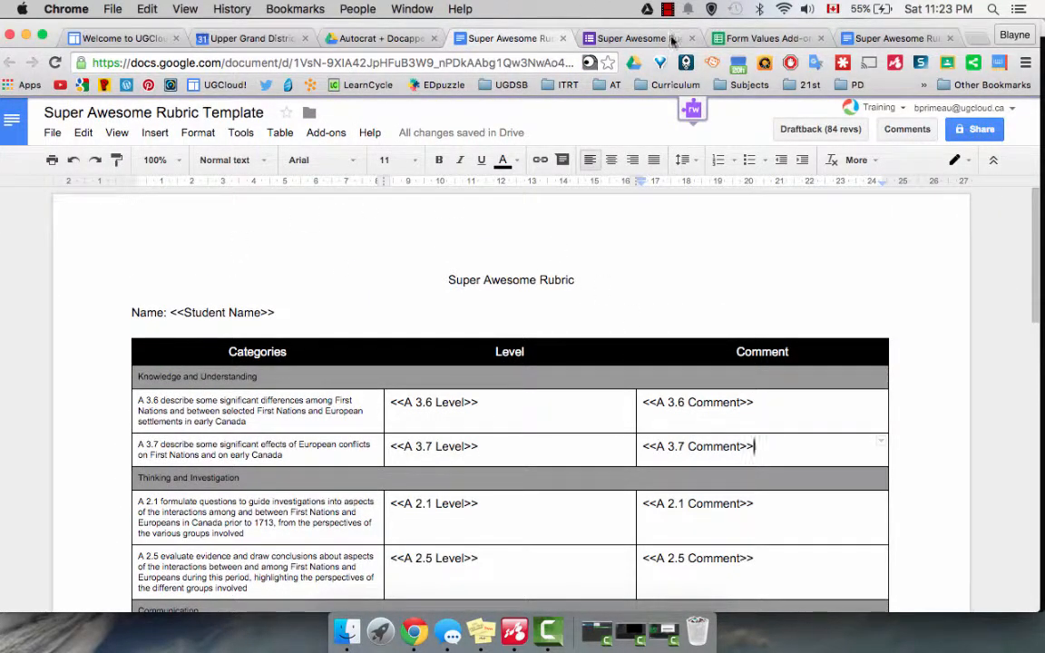
left_click(640, 40)
scroll(401, 298, "down", 10)
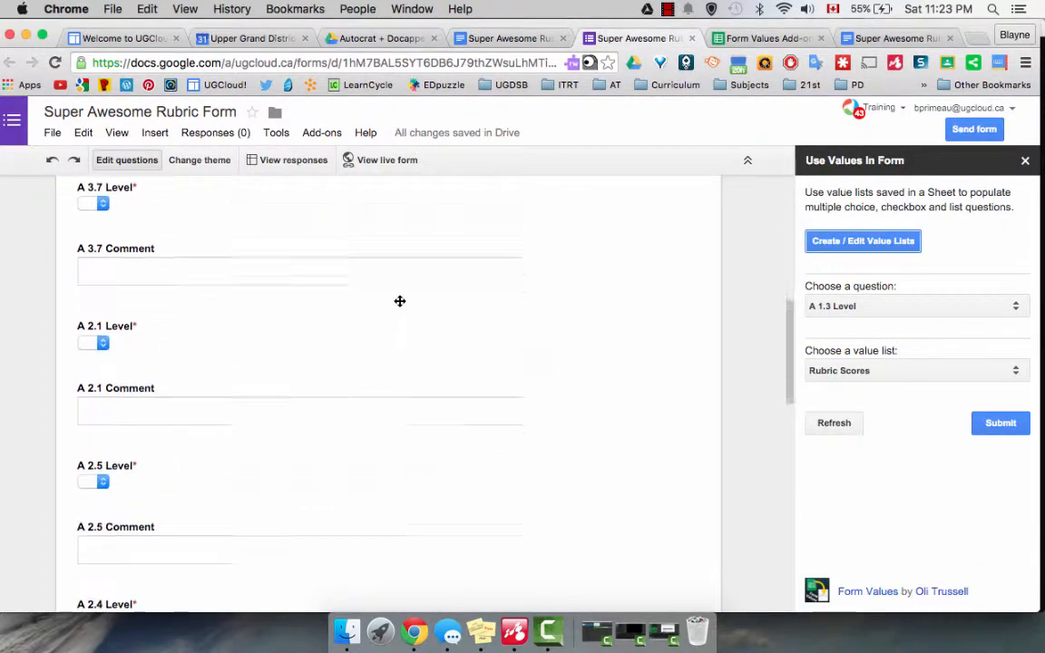
scroll(399, 301, "down", 10)
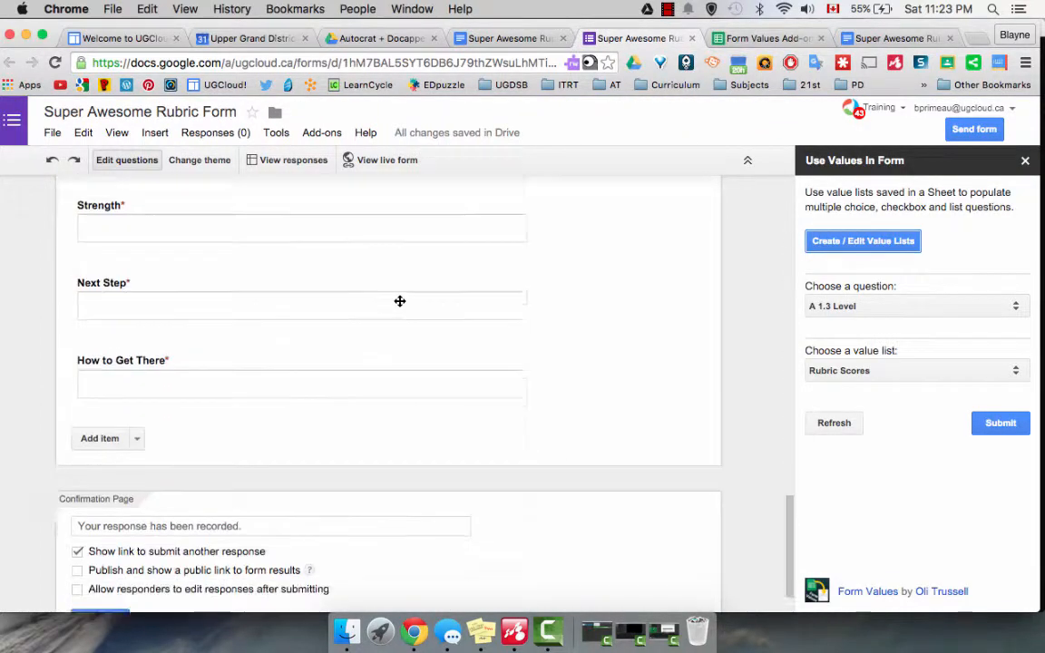
scroll(399, 300, "up", 20)
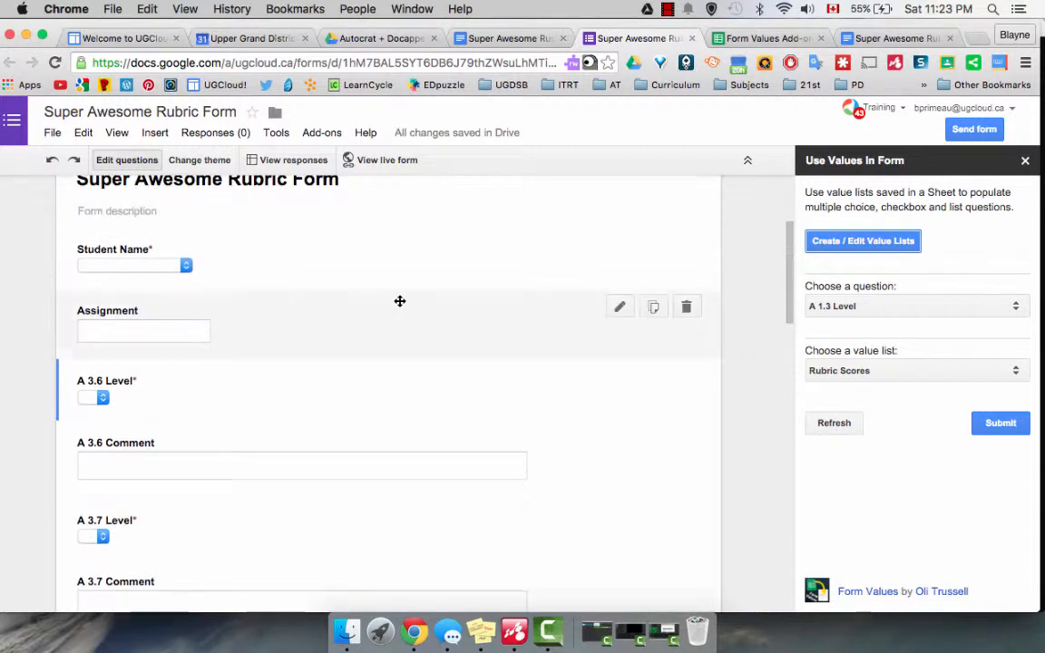
Open the Student Name question for editing and close the Form Values sidebar.
left_click(232, 262)
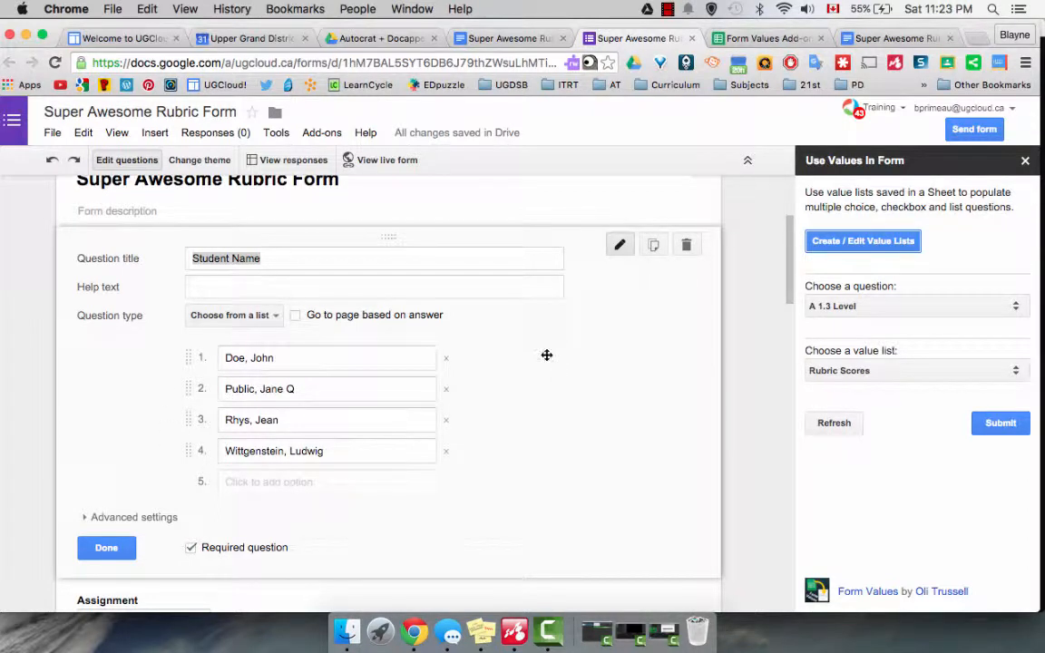
left_click(1027, 162)
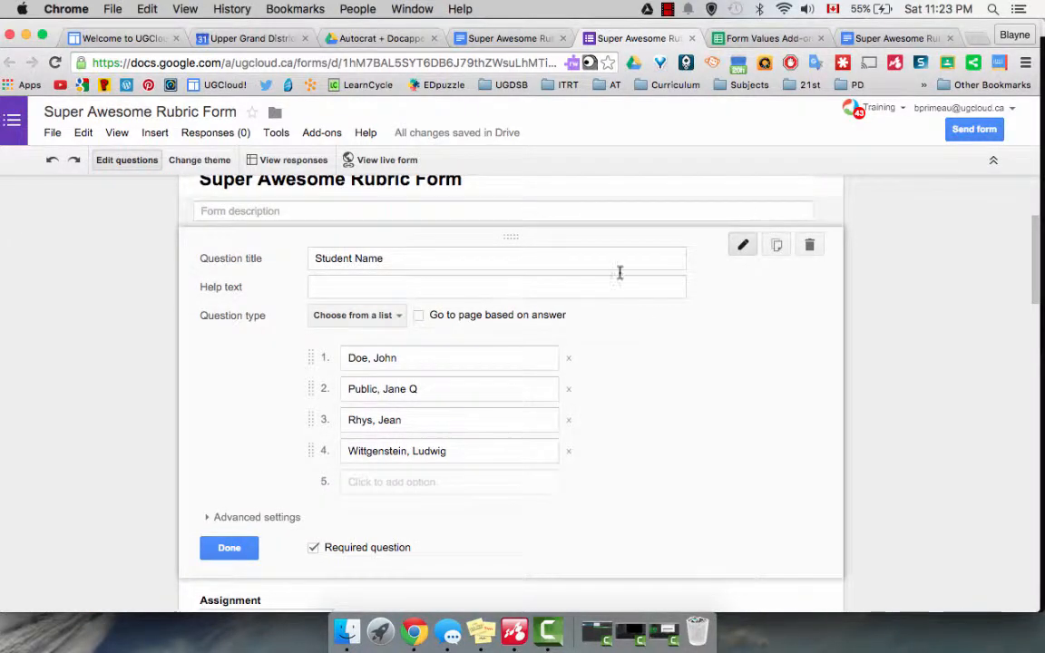
left_click(668, 9)
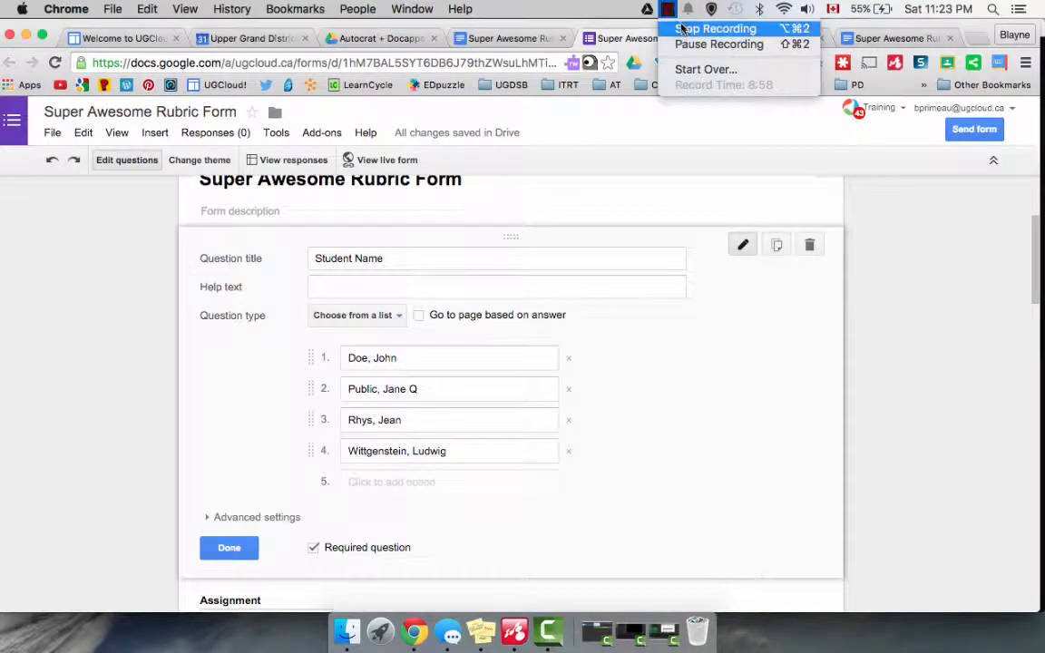